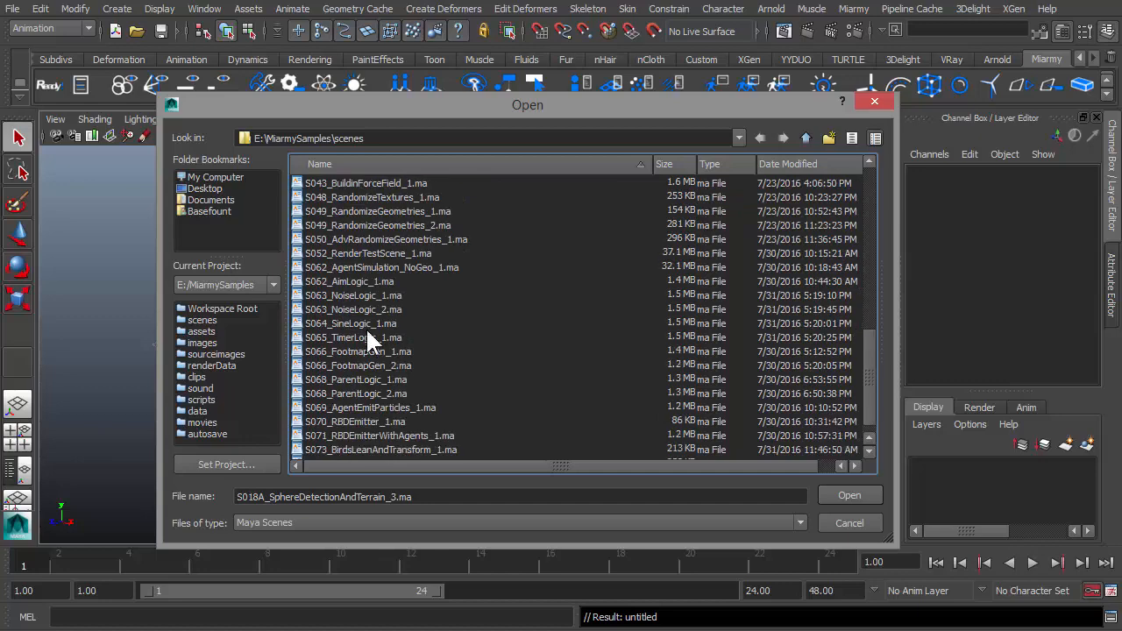
# Open the scene S063_NoiseLogic_1.ma from the Miarmy samples scenes folder.
pyautogui.click(355, 310)
pyautogui.click(334, 296)
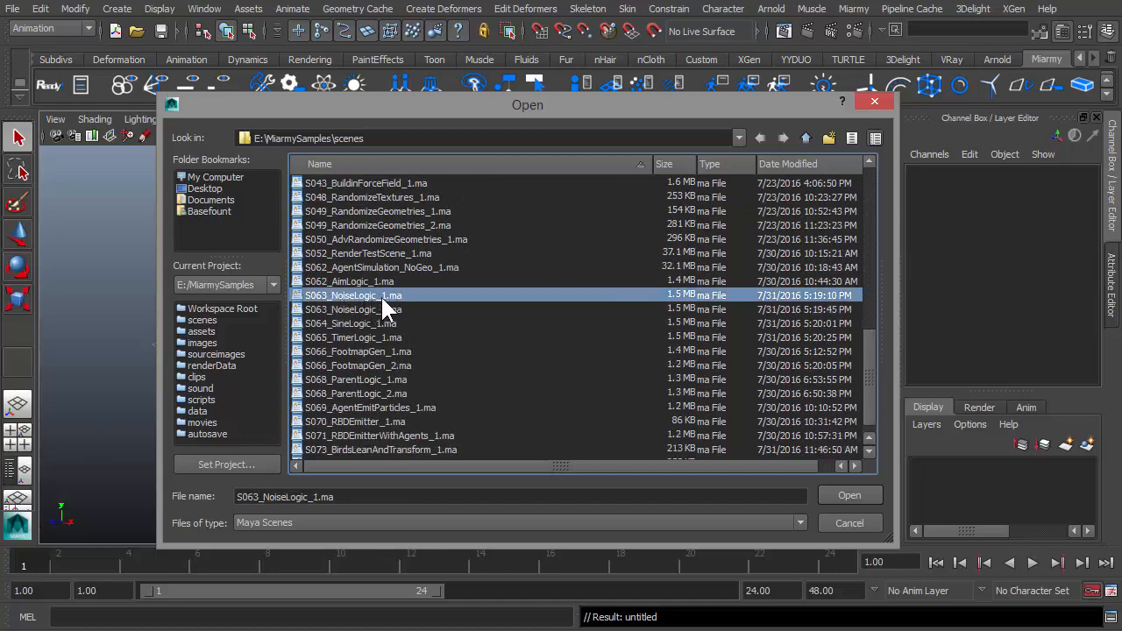
pyautogui.doubleClick(400, 294)
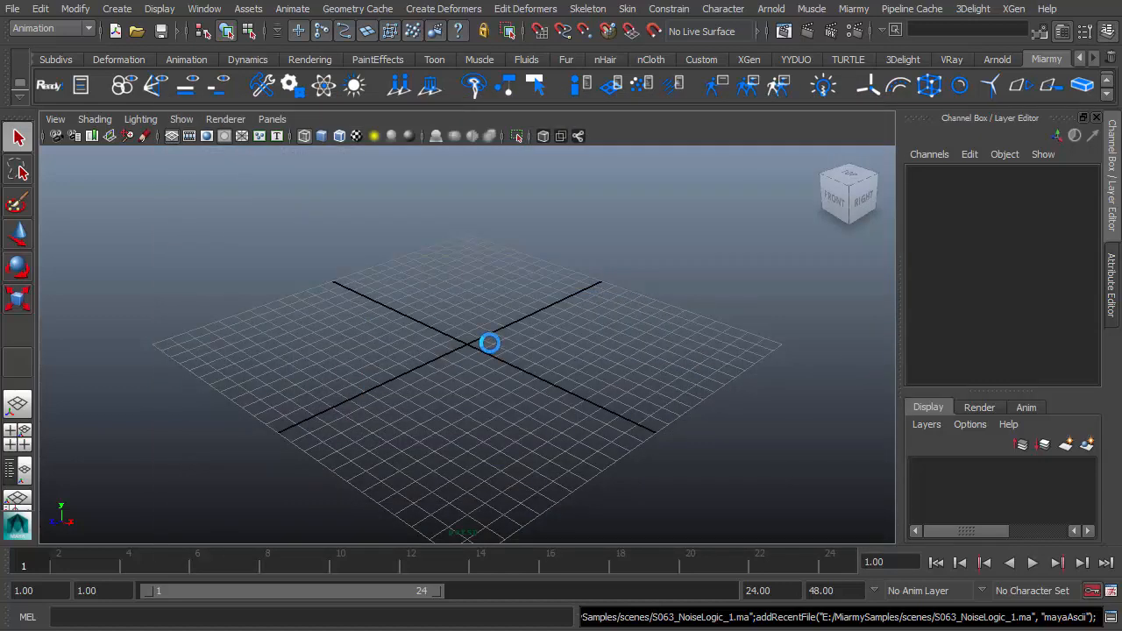
# Select the agent placement node and set its number of agents to 1.
pyautogui.keyDown('alt'); pyautogui.moveTo(506, 398); pyautogui.dragTo(481, 424); pyautogui.keyUp('alt')
pyautogui.scroll(3, 481, 424)
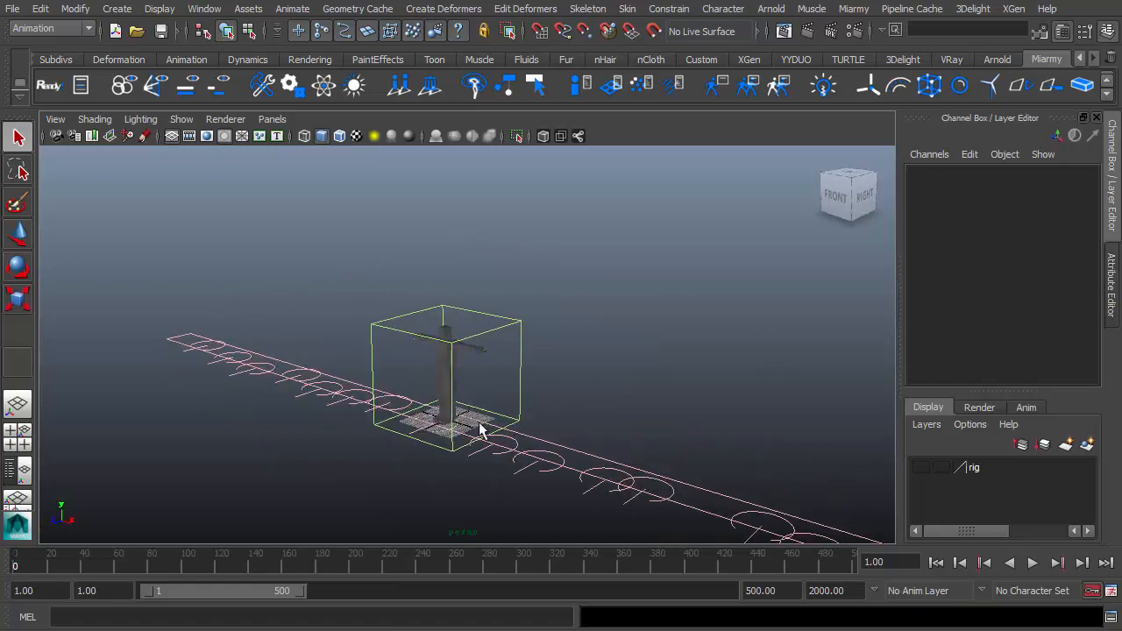
pyautogui.keyDown('alt'); pyautogui.moveTo(459, 401); pyautogui.dragTo(447, 382, button='middle'); pyautogui.keyUp('alt')
pyautogui.click(258, 350)
pyautogui.keyDown('alt'); pyautogui.moveTo(270, 433); pyautogui.dragTo(587, 399); pyautogui.keyUp('alt')
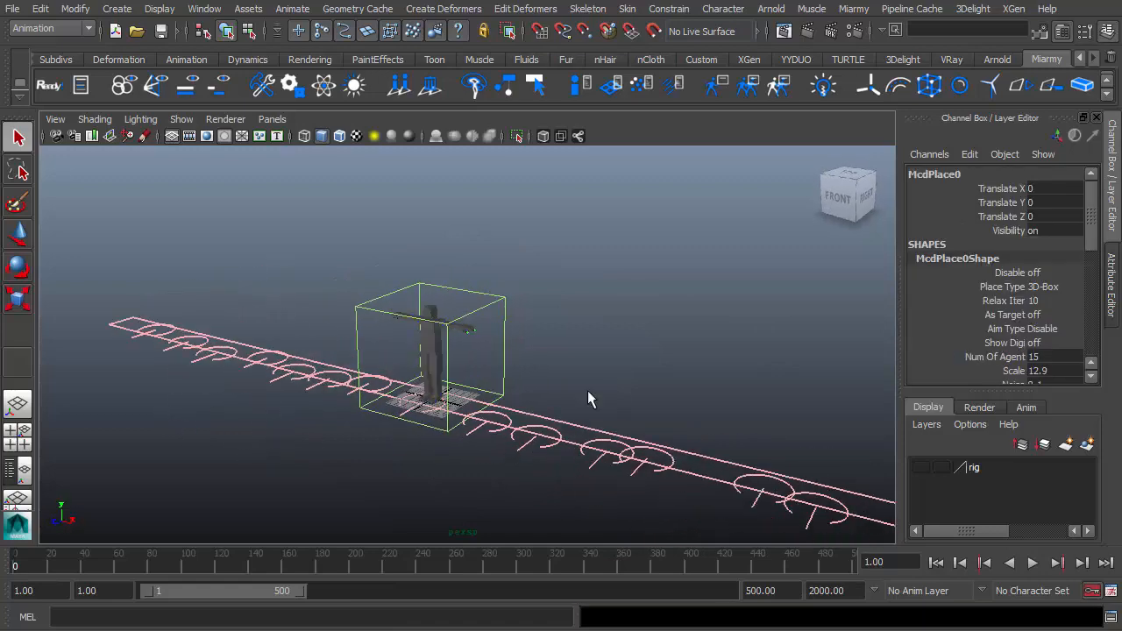
pyautogui.doubleClick(1036, 357)
pyautogui.write('1')
pyautogui.press('Return')
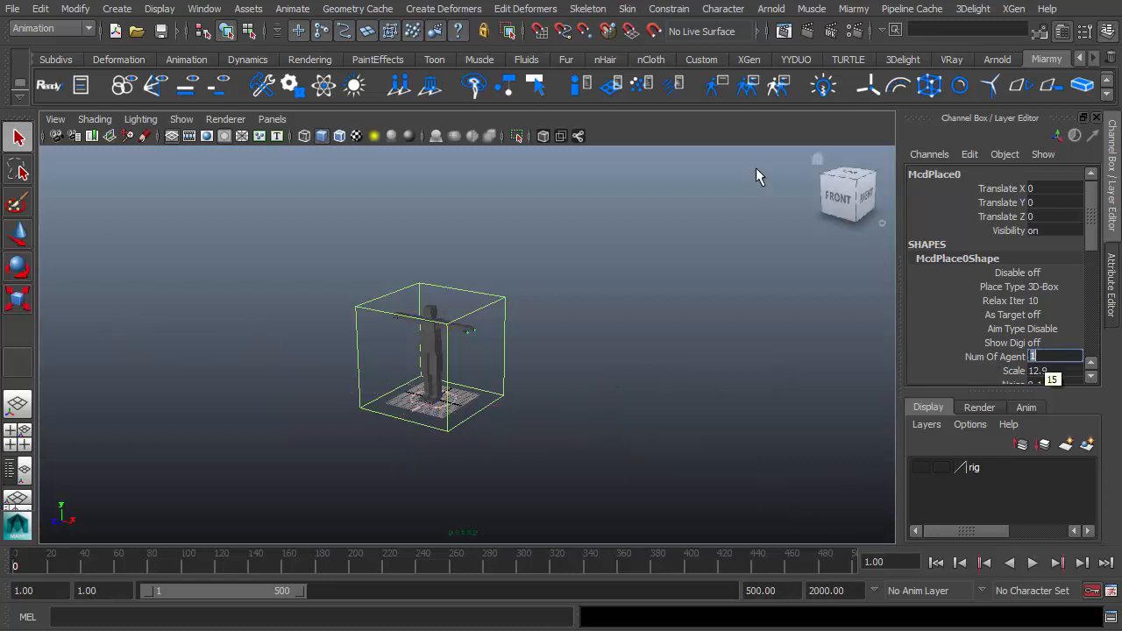
# Open the outliner beside the viewport and expand Miarmy_Contents and Agent_casual.
pyautogui.keyDown('alt'); pyautogui.moveTo(497, 370); pyautogui.dragTo(528, 399, button='middle'); pyautogui.keyUp('alt')
pyautogui.click(22, 473)
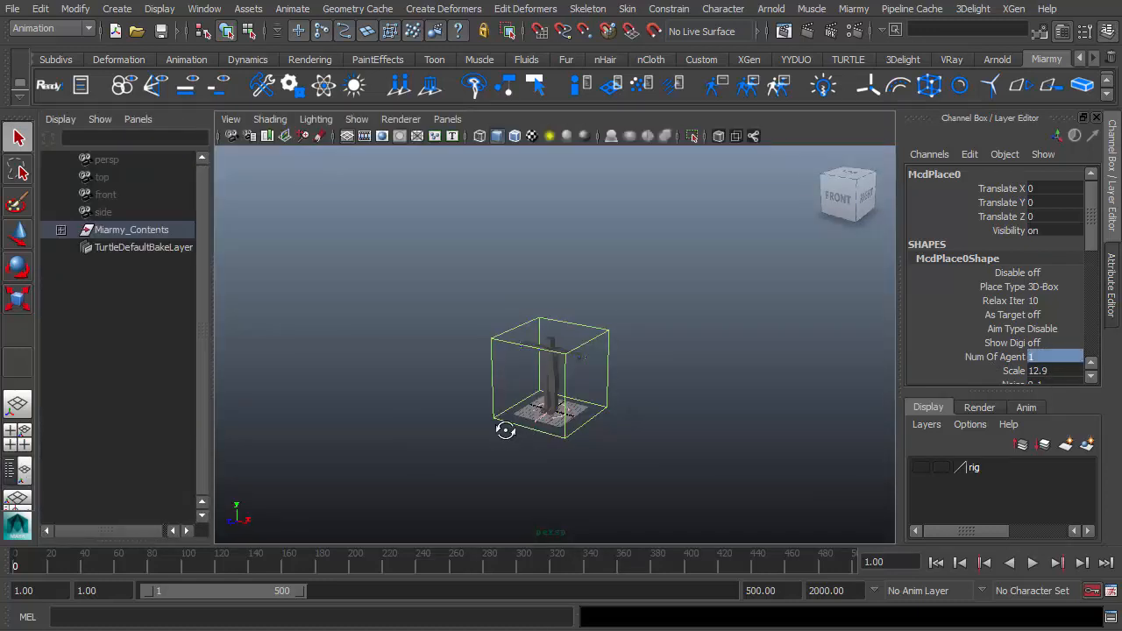
pyautogui.scroll(5, 506, 431)
pyautogui.click(61, 231)
pyautogui.click(78, 247)
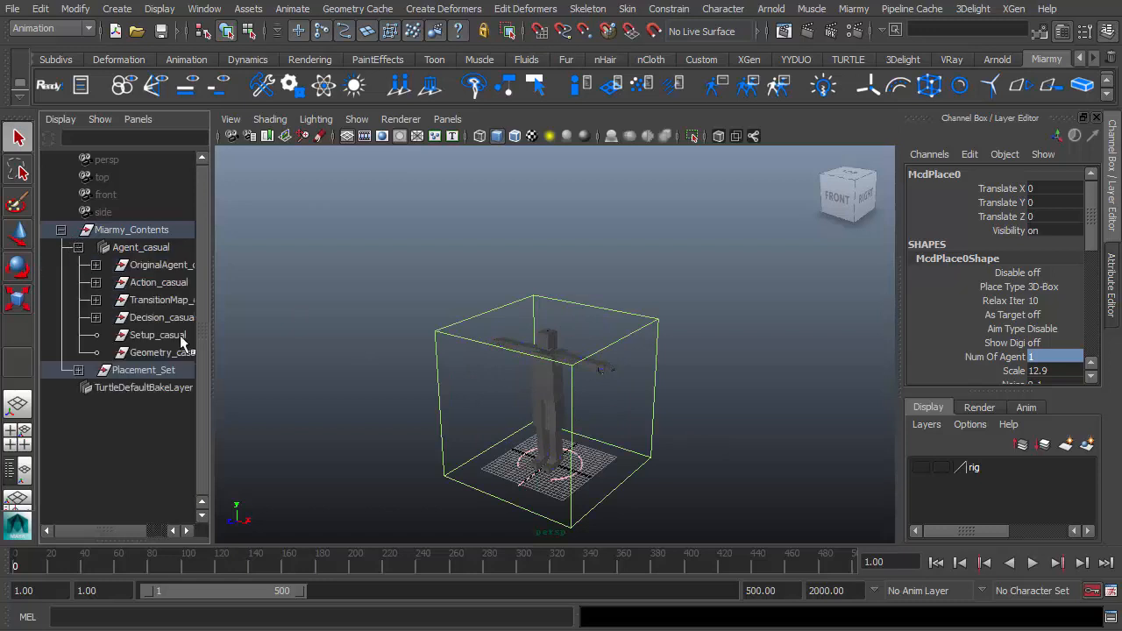
# Select the original agent's root joint and switch the viewport to wireframe display.
pyautogui.keyDown('alt'); pyautogui.moveTo(518, 388); pyautogui.dragTo(486, 377); pyautogui.keyUp('alt')
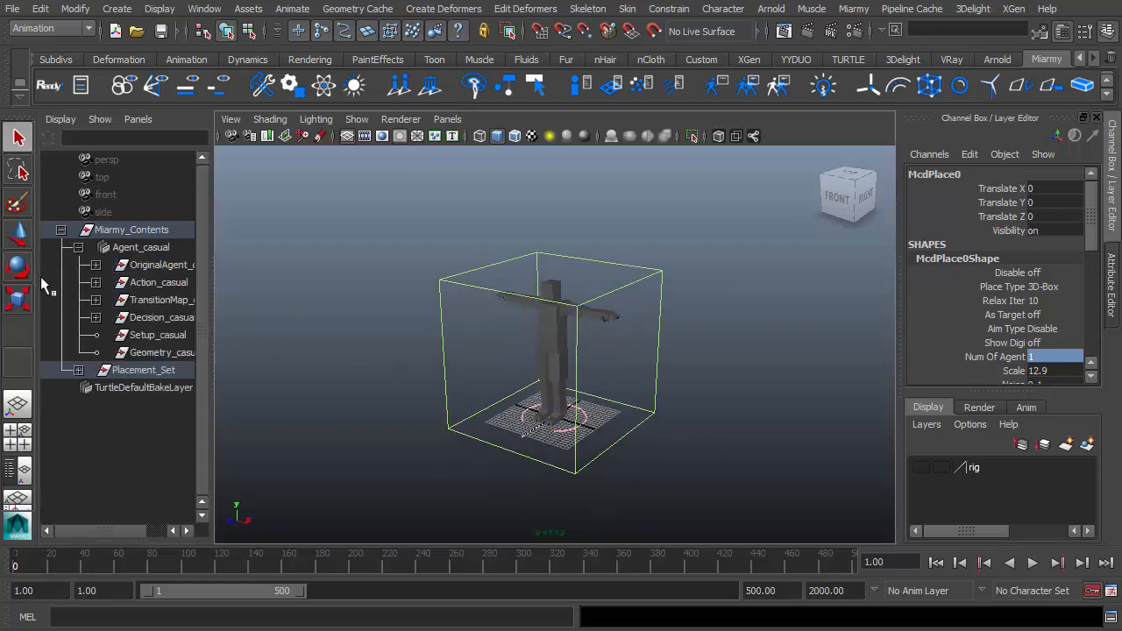
pyautogui.click(96, 265)
pyautogui.click(131, 288)
pyautogui.moveTo(592, 383)
pyautogui.keyDown('alt'); pyautogui.mouseDown()
pyautogui.moveTo(609, 396)
pyautogui.moveTo(593, 391)
pyautogui.mouseUp(); pyautogui.keyUp('alt')
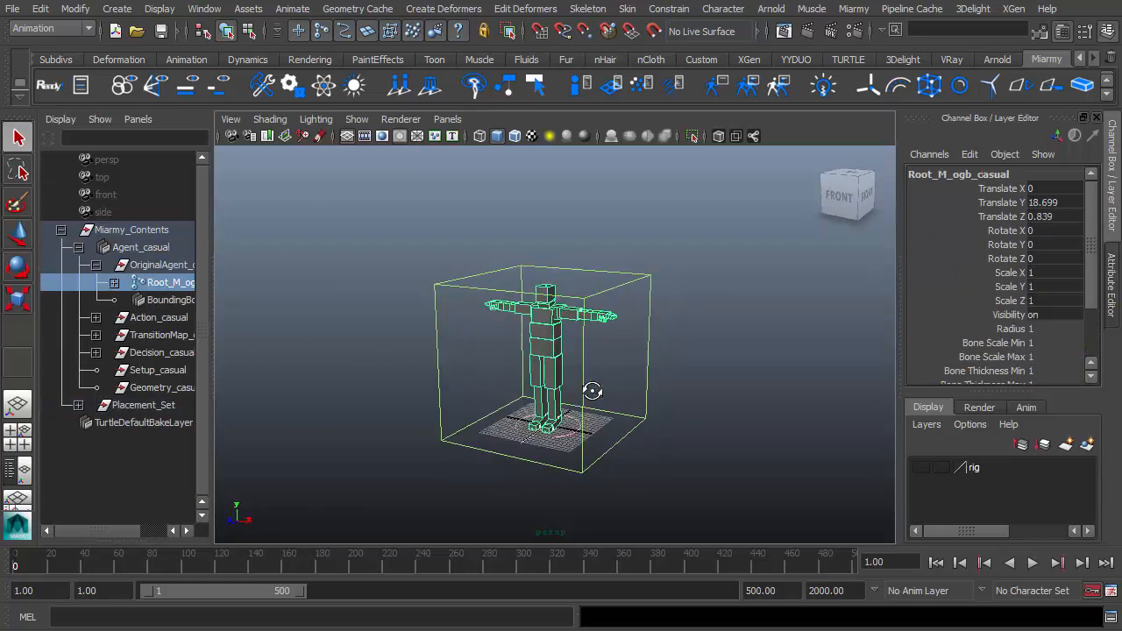
pyautogui.press('4')
# Open the default and walk decision nodes in the Decision Node Editor to review them, then close it.
pyautogui.click(96, 352)
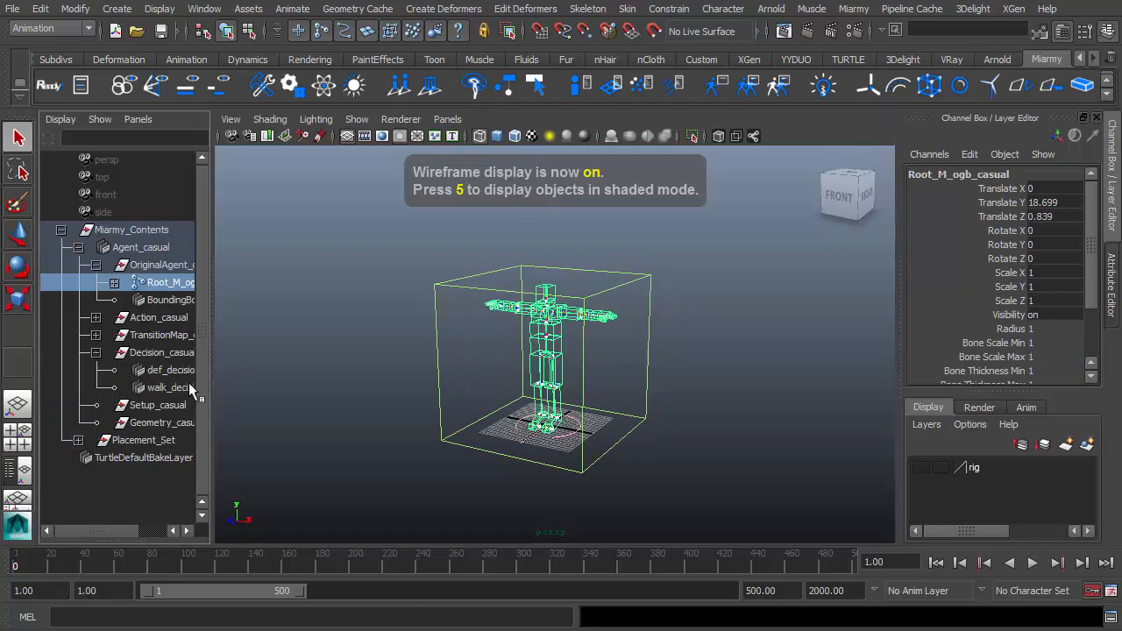
pyautogui.doubleClick(171, 370)
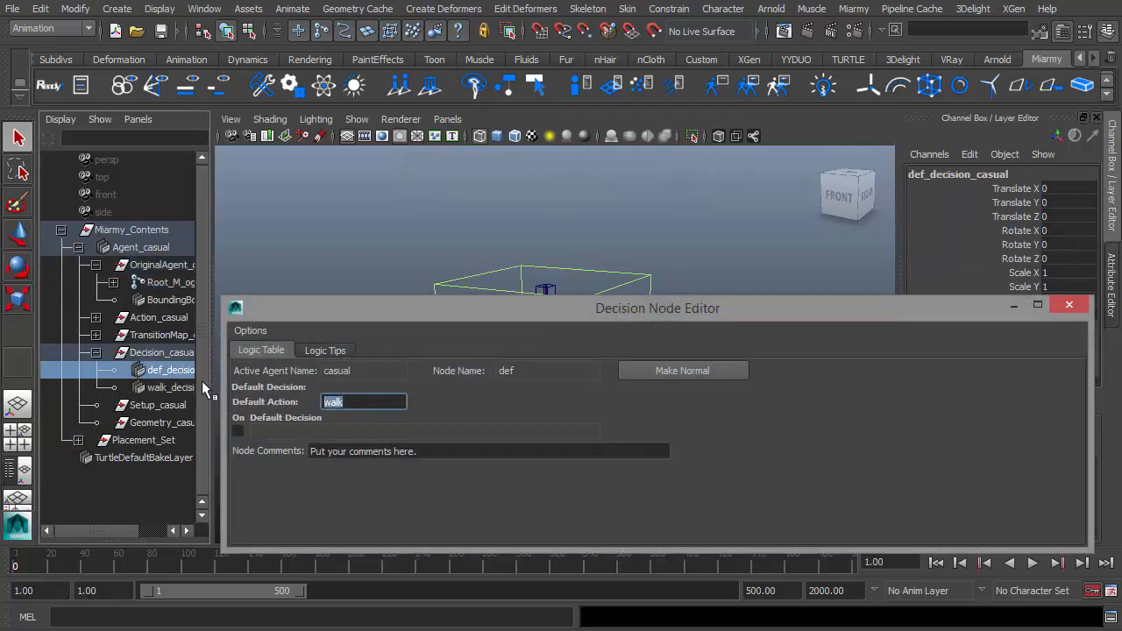
pyautogui.click(198, 387)
pyautogui.moveTo(375, 456); pyautogui.dragTo(215, 455)
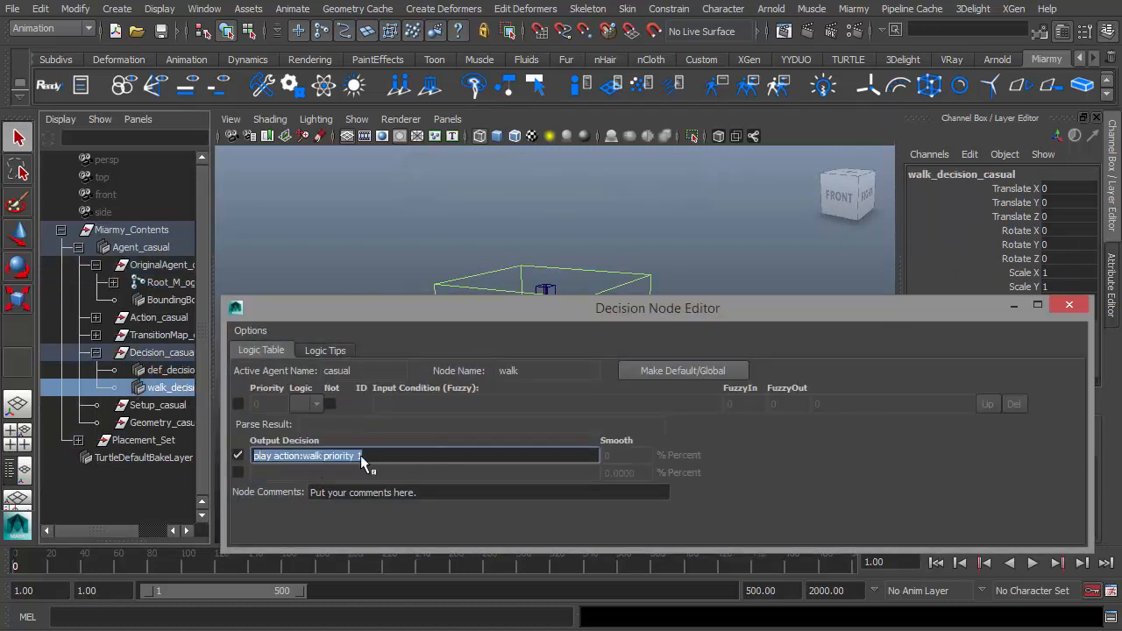
pyautogui.click(1069, 304)
# Place the agents and play the walk simulation from the first frame.
pyautogui.click(399, 87)
pyautogui.click(573, 401)
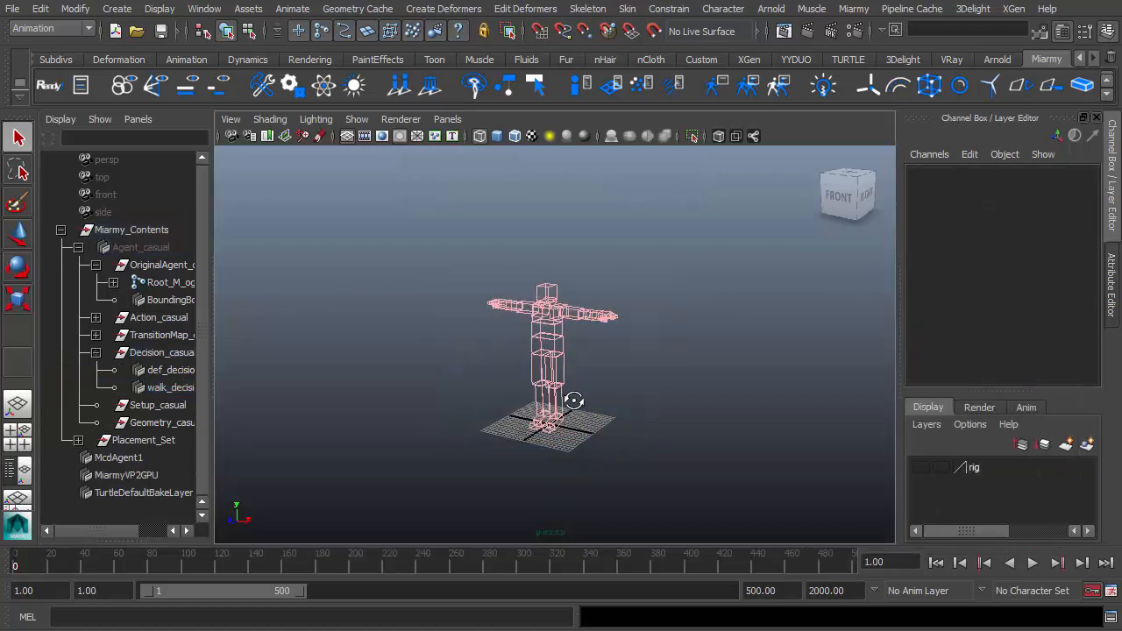
pyautogui.click(942, 567)
pyautogui.click(1033, 563)
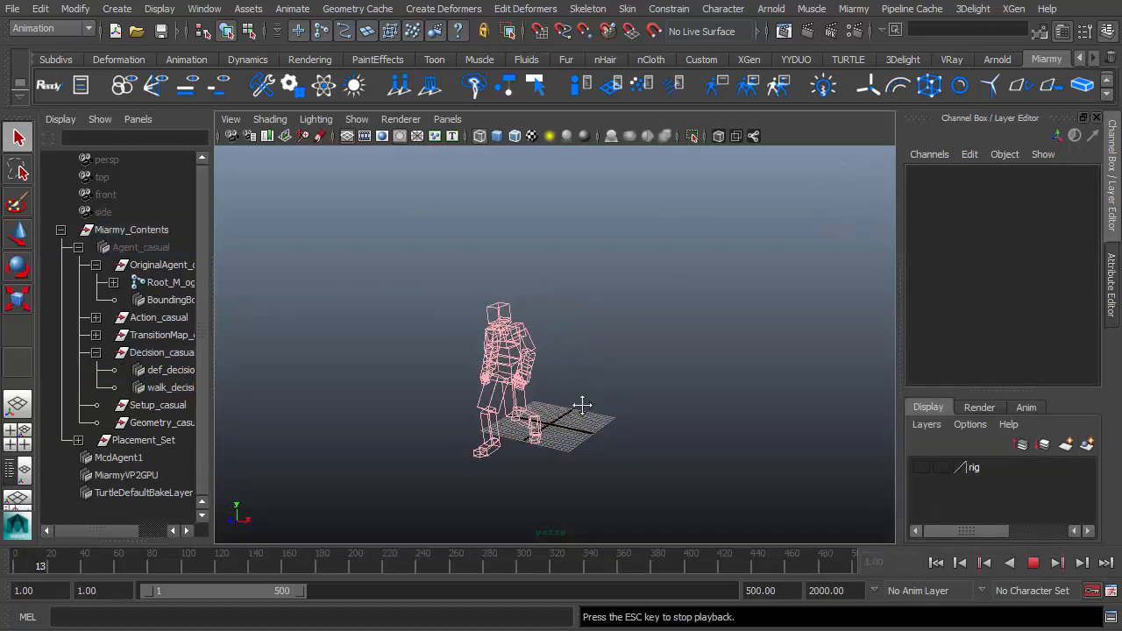
pyautogui.click(1033, 564)
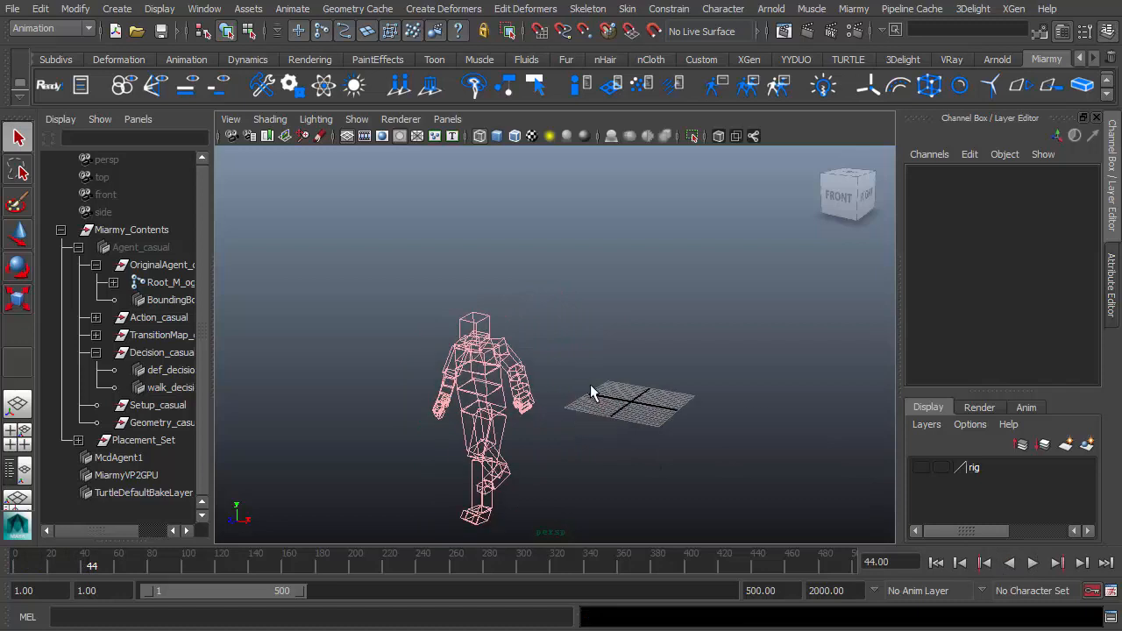
# Return to the first frame in shaded display and remove the placed agents.
pyautogui.press('5')
pyautogui.click(937, 564)
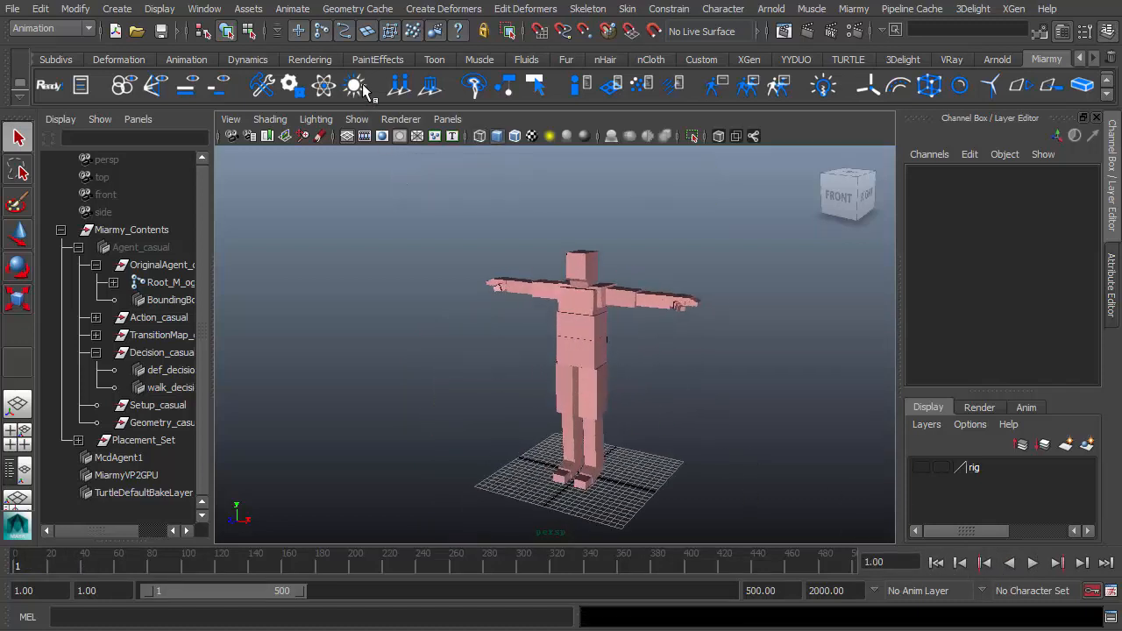
pyautogui.click(429, 85)
pyautogui.keyDown('alt'); pyautogui.moveTo(582, 373); pyautogui.dragTo(584, 372); pyautogui.keyUp('alt')
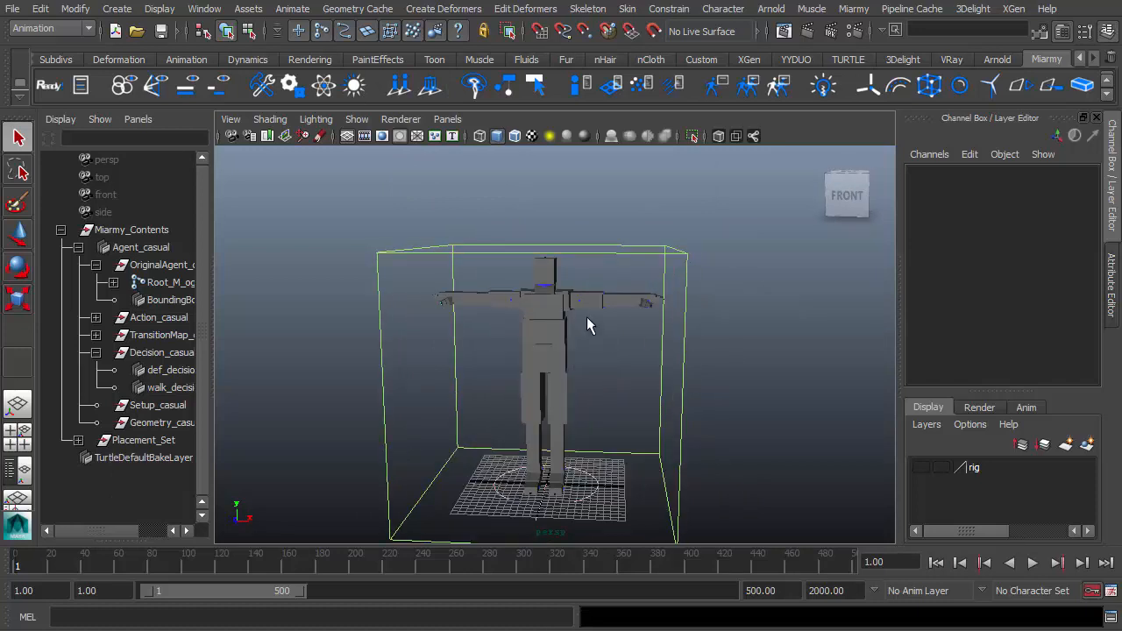
# Frame the agent's left arm in wireframe and inspect the elbow dummy shapes.
pyautogui.keyDown('alt'); pyautogui.moveTo(586, 318); pyautogui.dragTo(668, 443); pyautogui.keyUp('alt')
pyautogui.click(574, 367)
pyautogui.press('f')
pyautogui.scroll(-5, 563, 404)
pyautogui.press('4')
pyautogui.keyDown('alt'); pyautogui.moveTo(788, 397); pyautogui.dragTo(617, 406); pyautogui.keyUp('alt')
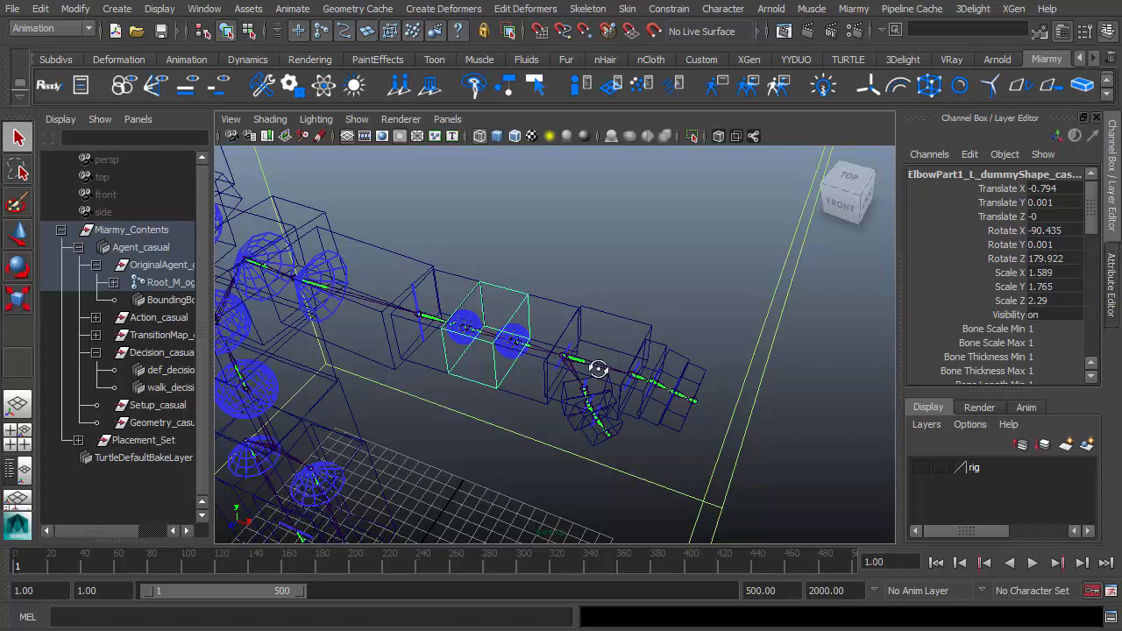
pyautogui.keyDown('alt'); pyautogui.moveTo(594, 371); pyautogui.dragTo(555, 390); pyautogui.keyUp('alt')
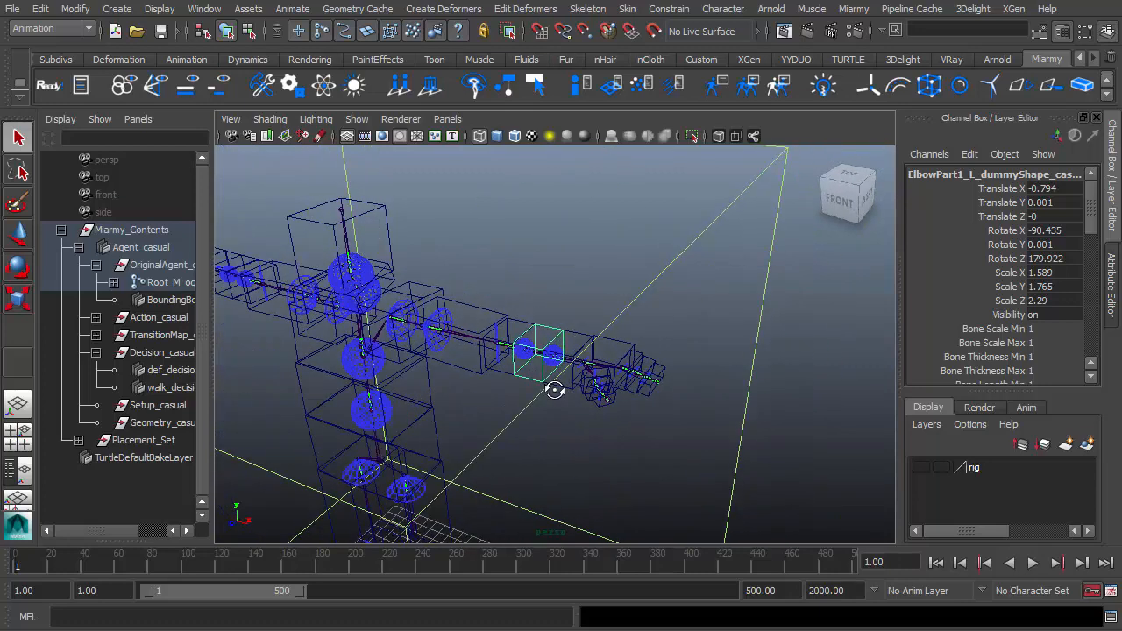
pyautogui.scroll(-10, 556, 394)
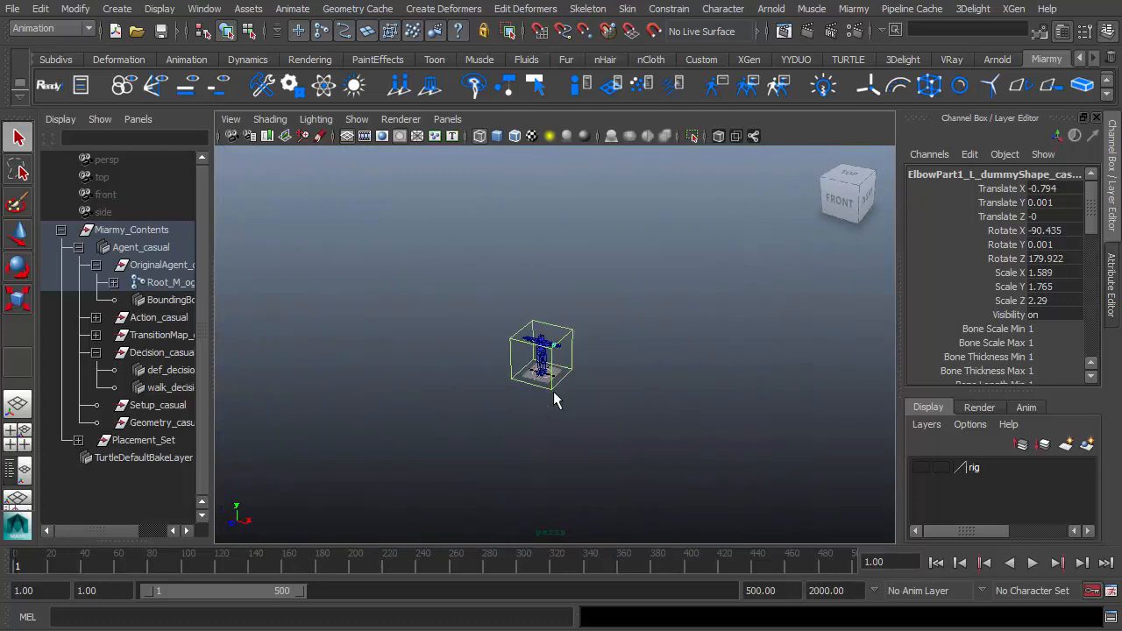
pyautogui.keyDown('alt'); pyautogui.moveTo(561, 395); pyautogui.dragTo(688, 408); pyautogui.keyUp('alt')
pyautogui.scroll(10, 521, 419)
pyautogui.moveTo(519, 301); pyautogui.dragTo(685, 444)
pyautogui.keyDown('alt'); pyautogui.moveTo(687, 445); pyautogui.dragTo(727, 457); pyautogui.keyUp('alt')
pyautogui.keyDown('alt'); pyautogui.moveTo(728, 457); pyautogui.dragTo(763, 469, button='right'); pyautogui.keyUp('alt')
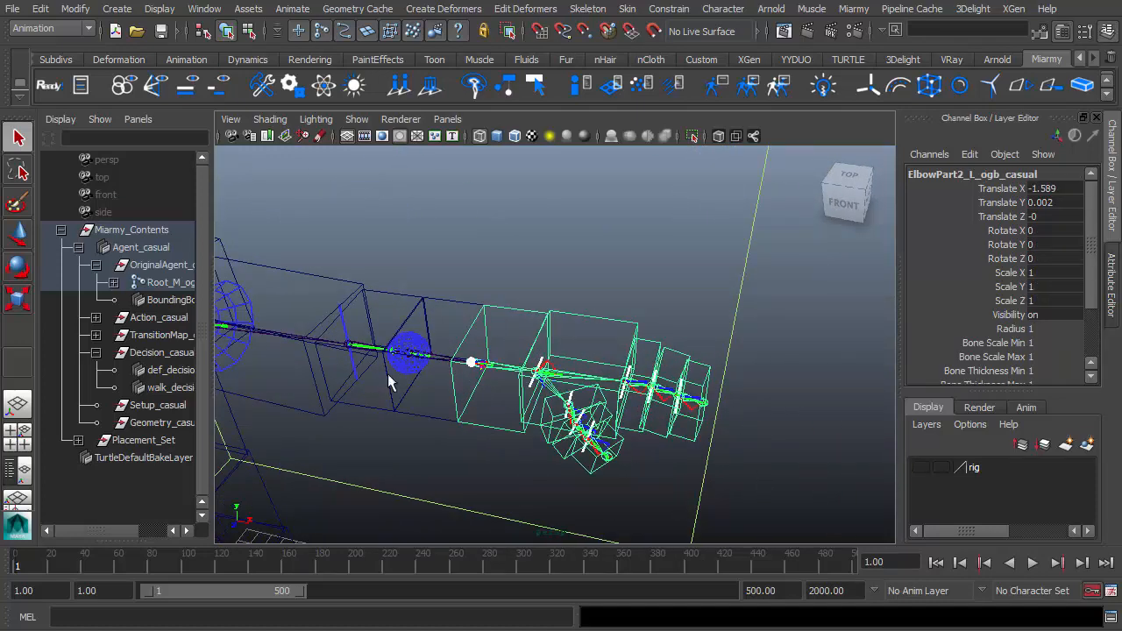
# Inspect the dummy shapes of the left hand's fingers and thumb.
pyautogui.keyDown('alt'); pyautogui.moveTo(363, 403); pyautogui.dragTo(452, 374); pyautogui.keyUp('alt')
pyautogui.moveTo(441, 286); pyautogui.dragTo(805, 513)
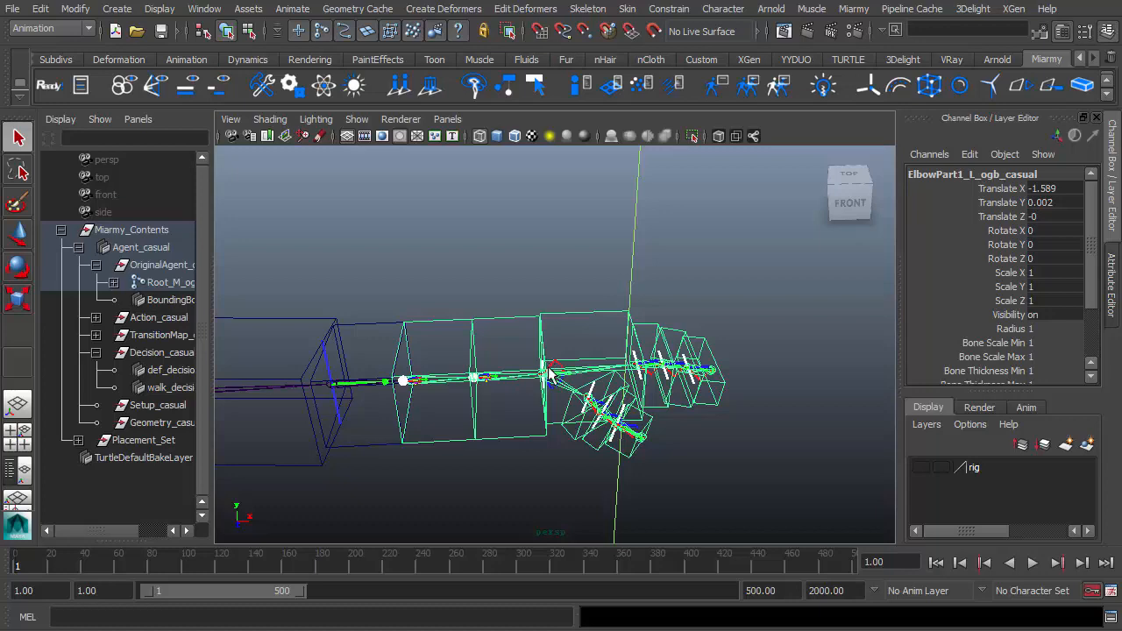
pyautogui.keyDown('alt'); pyautogui.moveTo(550, 374); pyautogui.dragTo(485, 430); pyautogui.keyUp('alt')
pyautogui.click(494, 225)
pyautogui.moveTo(448, 293); pyautogui.dragTo(472, 327)
pyautogui.keyDown('alt'); pyautogui.moveTo(449, 359); pyautogui.dragTo(474, 352); pyautogui.keyUp('alt')
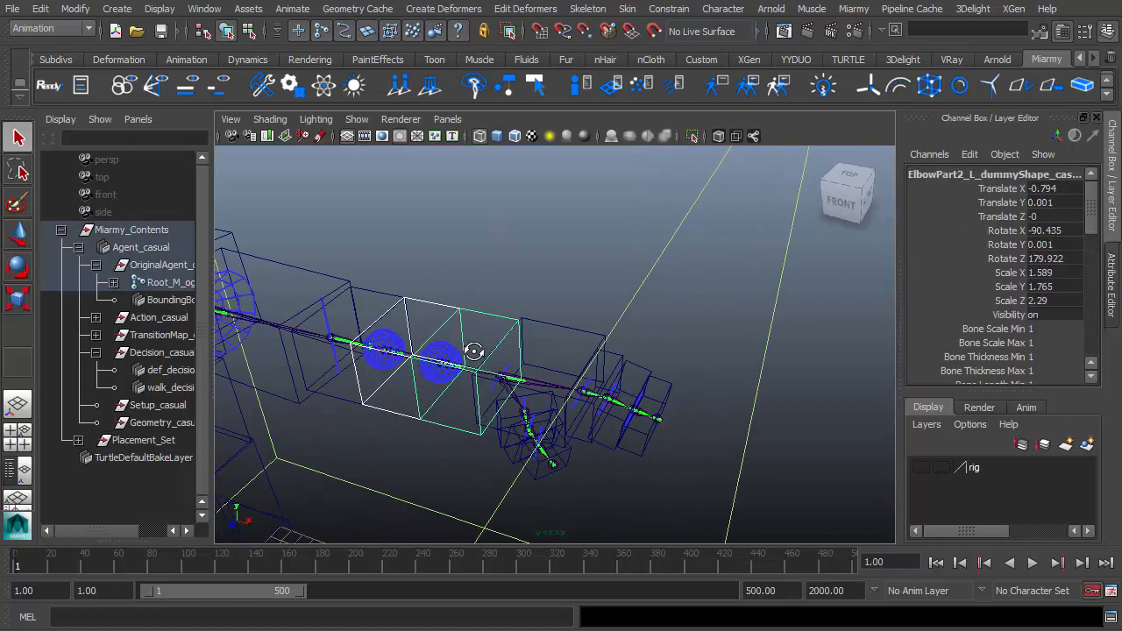
pyautogui.keyDown('shift'); pyautogui.click(551, 343); pyautogui.keyUp('shift')
pyautogui.keyDown('alt'); pyautogui.moveTo(552, 342); pyautogui.dragTo(504, 401); pyautogui.keyUp('alt')
pyautogui.keyDown('shift'); pyautogui.click(512, 391); pyautogui.keyUp('shift')
pyautogui.keyDown('shift'); pyautogui.click(533, 398); pyautogui.keyUp('shift')
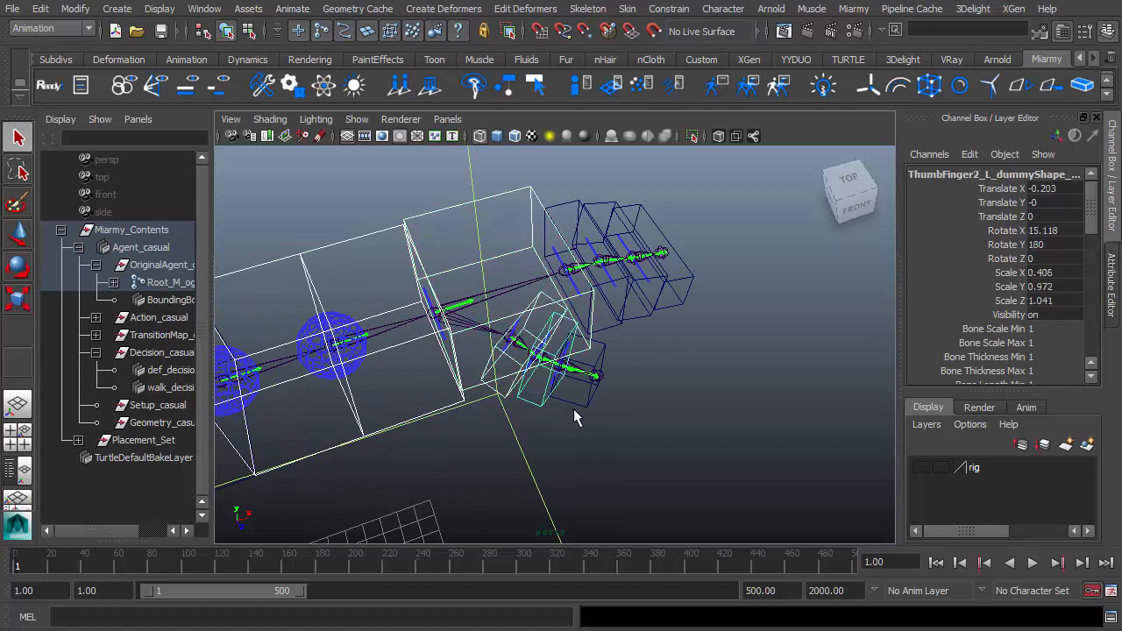
pyautogui.keyDown('shift'); pyautogui.click(575, 407); pyautogui.keyUp('shift')
pyautogui.keyDown('alt'); pyautogui.moveTo(592, 425); pyautogui.dragTo(566, 493, button='middle'); pyautogui.keyUp('alt')
# Select the left middle finger's third dummy shape and turn its Skip Anim on.
pyautogui.keyDown('shift'); pyautogui.click(537, 290); pyautogui.keyUp('shift')
pyautogui.keyDown('shift'); pyautogui.click(570, 280); pyautogui.keyUp('shift')
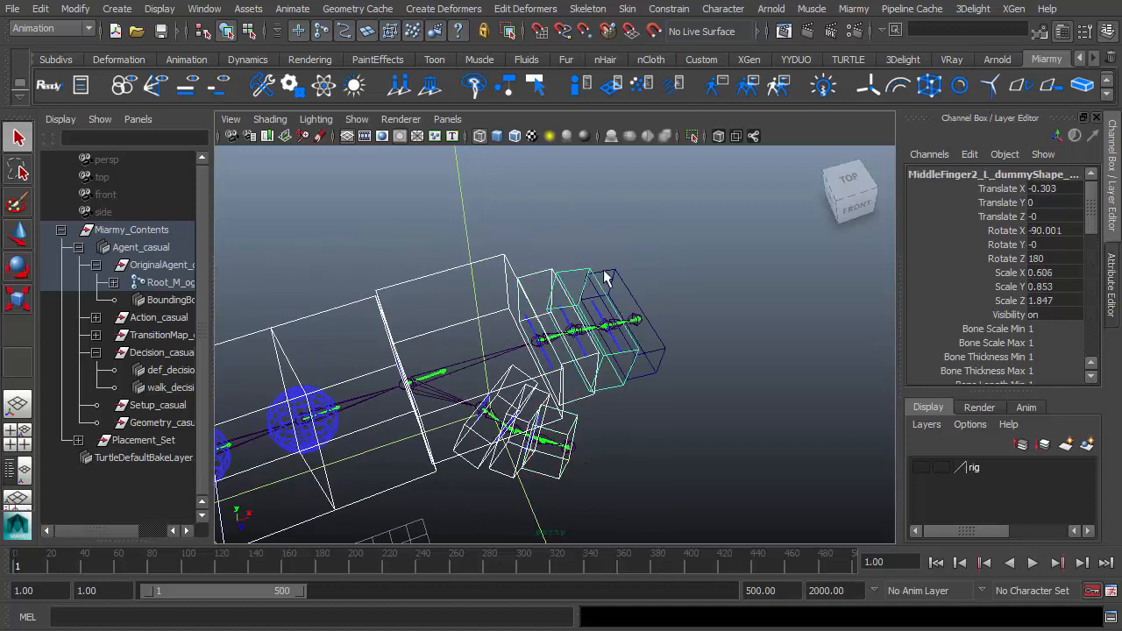
pyautogui.keyDown('shift'); pyautogui.click(612, 277); pyautogui.keyUp('shift')
pyautogui.keyDown('alt'); pyautogui.moveTo(612, 277); pyautogui.dragTo(428, 317); pyautogui.keyUp('alt')
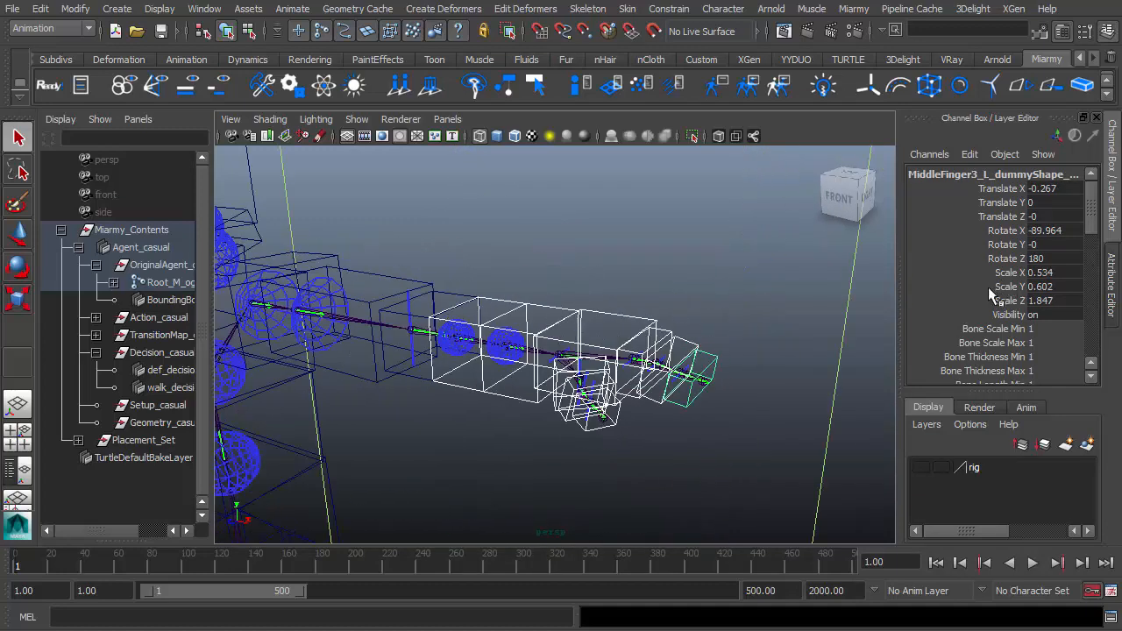
pyautogui.scroll(-3, 988, 298)
pyautogui.scroll(-2, 979, 294)
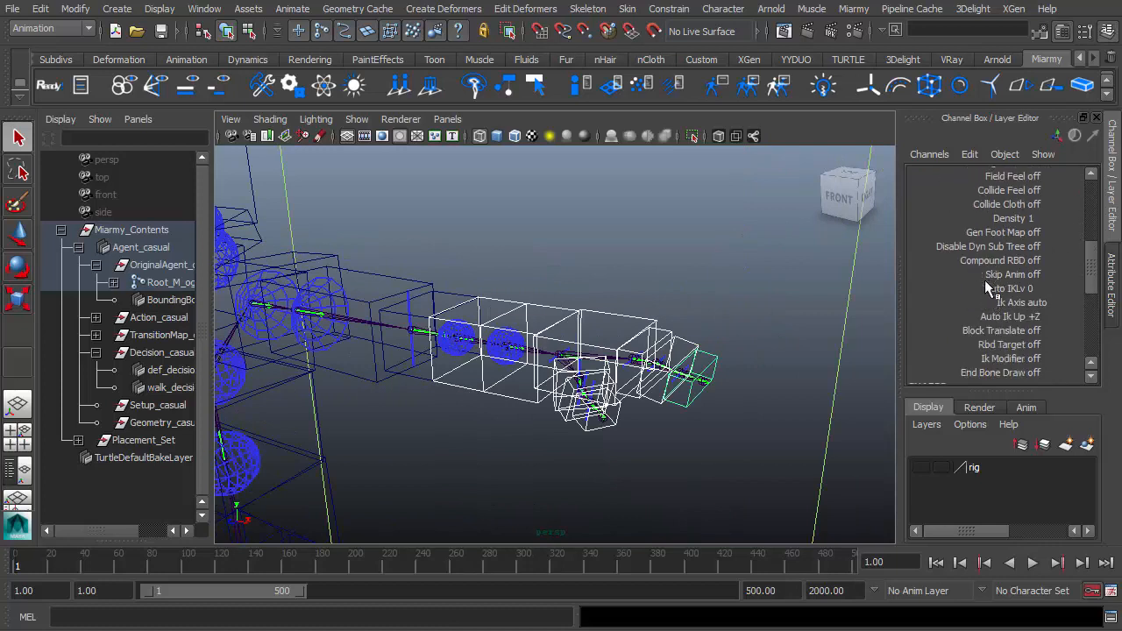
pyautogui.scroll(6, 985, 281)
pyautogui.scroll(-6, 976, 273)
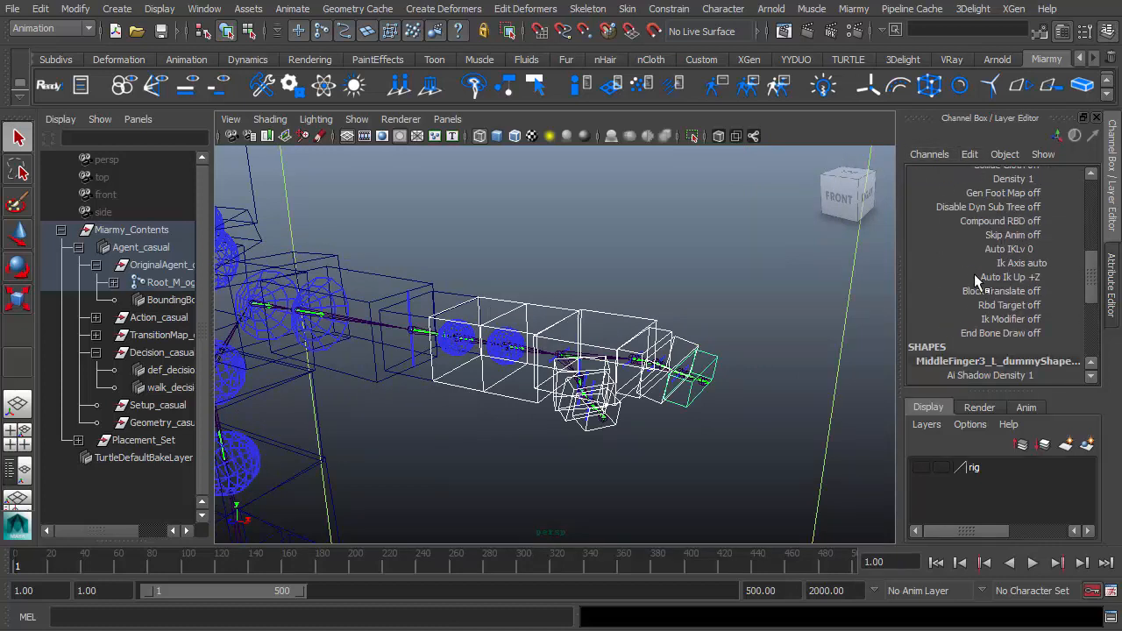
pyautogui.scroll(1, 976, 288)
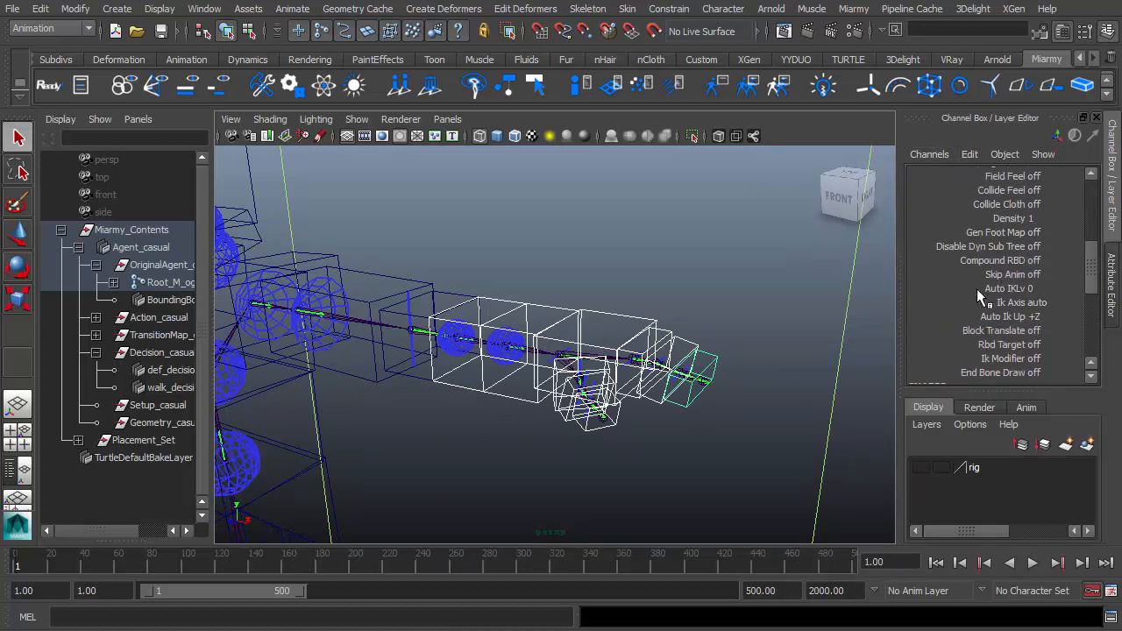
pyautogui.doubleClick(1046, 277)
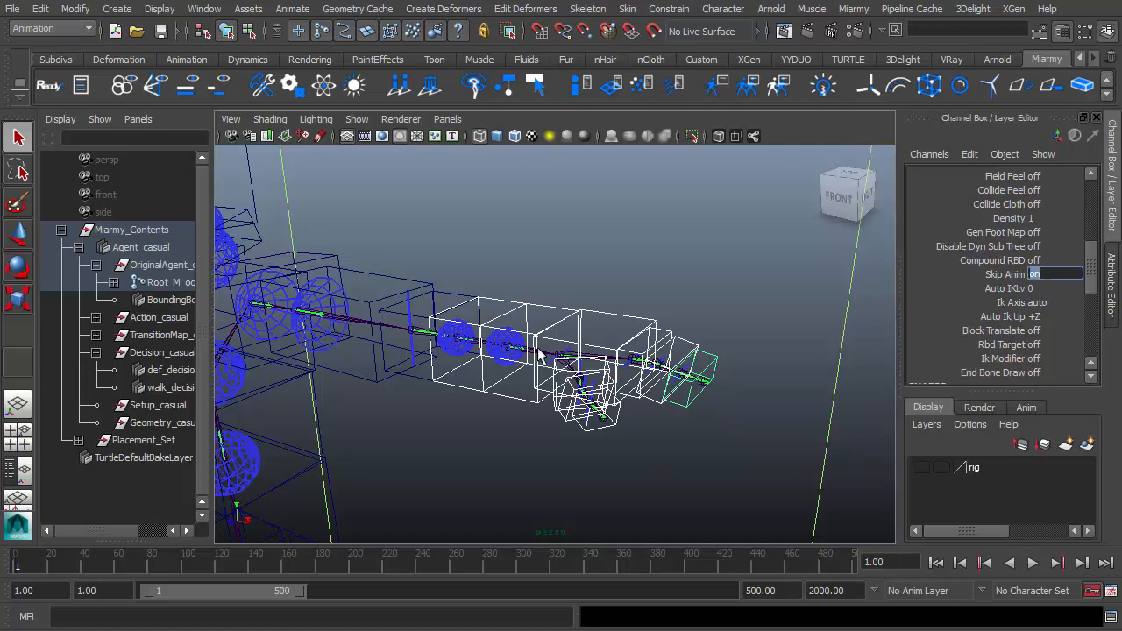
# Place the agents again and play the simulation.
pyautogui.keyDown('alt'); pyautogui.moveTo(538, 349); pyautogui.dragTo(431, 382, button='right'); pyautogui.keyUp('alt')
pyautogui.keyDown('alt'); pyautogui.moveTo(431, 361); pyautogui.dragTo(502, 351, button='middle'); pyautogui.keyUp('alt')
pyautogui.click(401, 87)
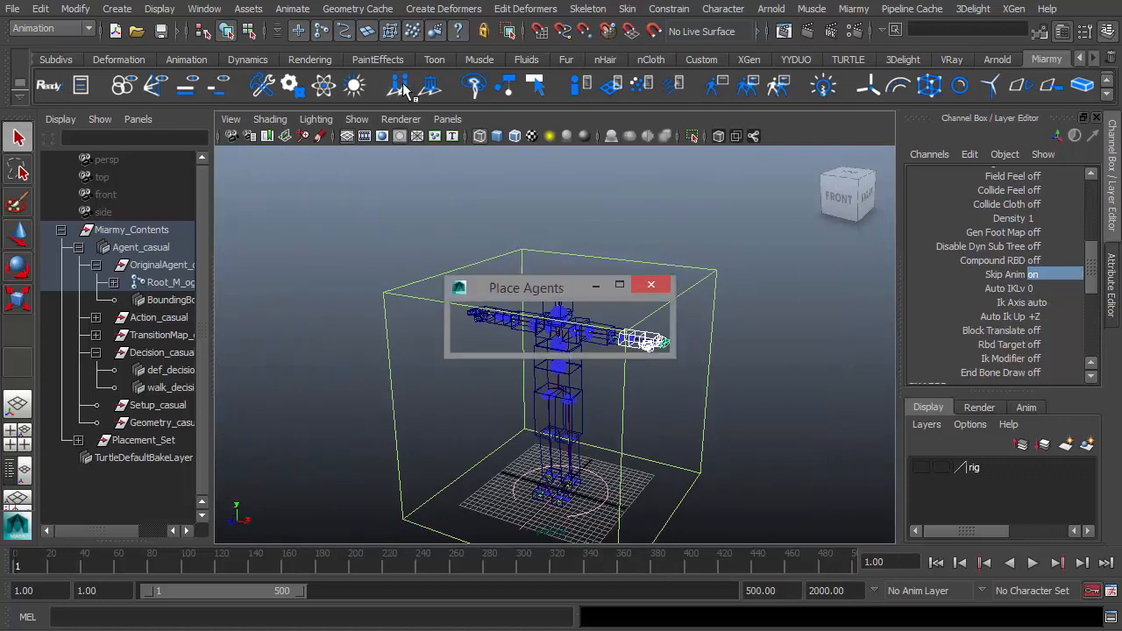
pyautogui.click(1035, 566)
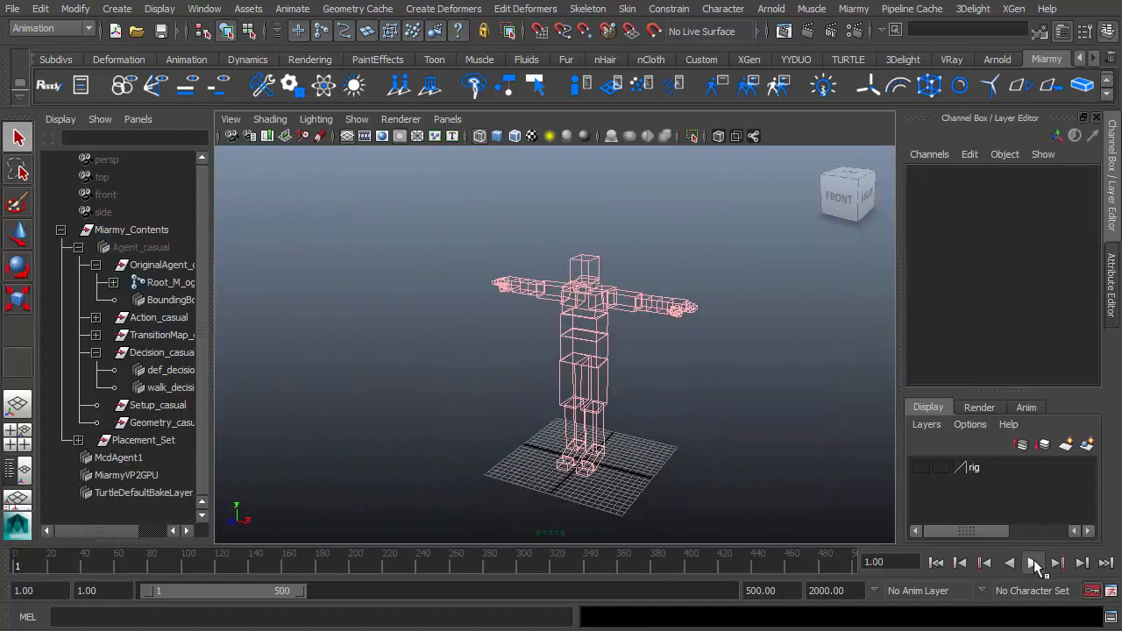
pyautogui.click(1034, 565)
# Examine the agent's hands and fingers closely in the viewport.
pyautogui.keyDown('alt'); pyautogui.moveTo(616, 417); pyautogui.dragTo(531, 386); pyautogui.keyUp('alt')
pyautogui.keyDown('alt'); pyautogui.moveTo(530, 386); pyautogui.dragTo(733, 372, button='right'); pyautogui.keyUp('alt')
pyautogui.keyDown('alt'); pyautogui.moveTo(734, 375); pyautogui.dragTo(756, 359); pyautogui.keyUp('alt')
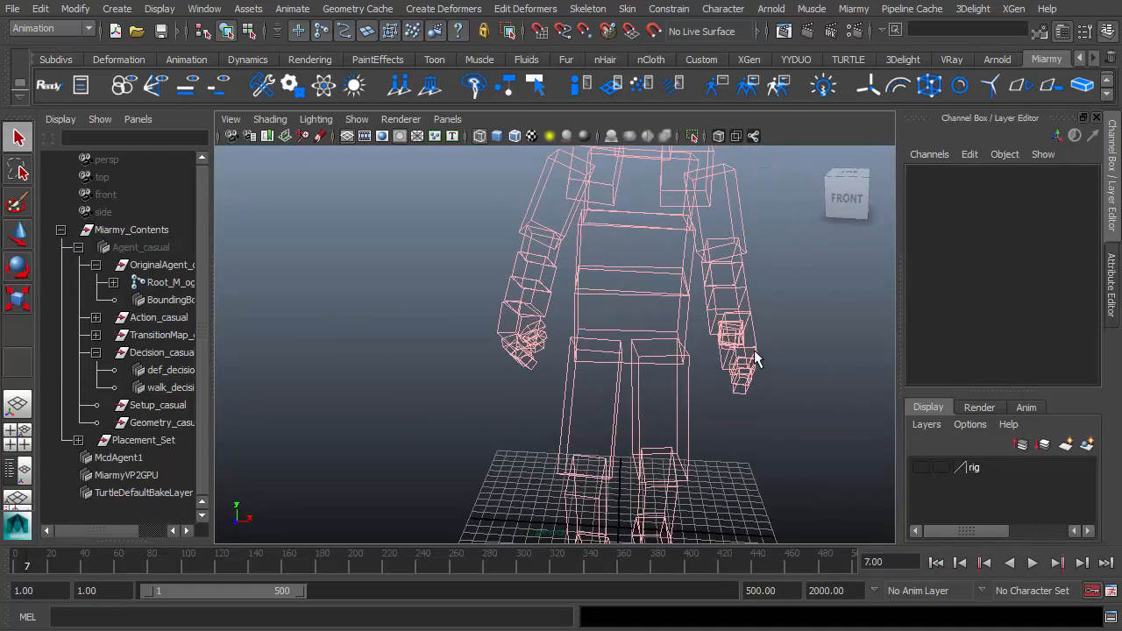
pyautogui.keyDown('alt'); pyautogui.moveTo(757, 359); pyautogui.dragTo(659, 379, button='middle'); pyautogui.keyUp('alt')
pyautogui.keyDown('alt'); pyautogui.moveTo(659, 379); pyautogui.dragTo(692, 376); pyautogui.keyUp('alt')
pyautogui.keyDown('alt'); pyautogui.moveTo(693, 375); pyautogui.dragTo(811, 392, button='right'); pyautogui.keyUp('alt')
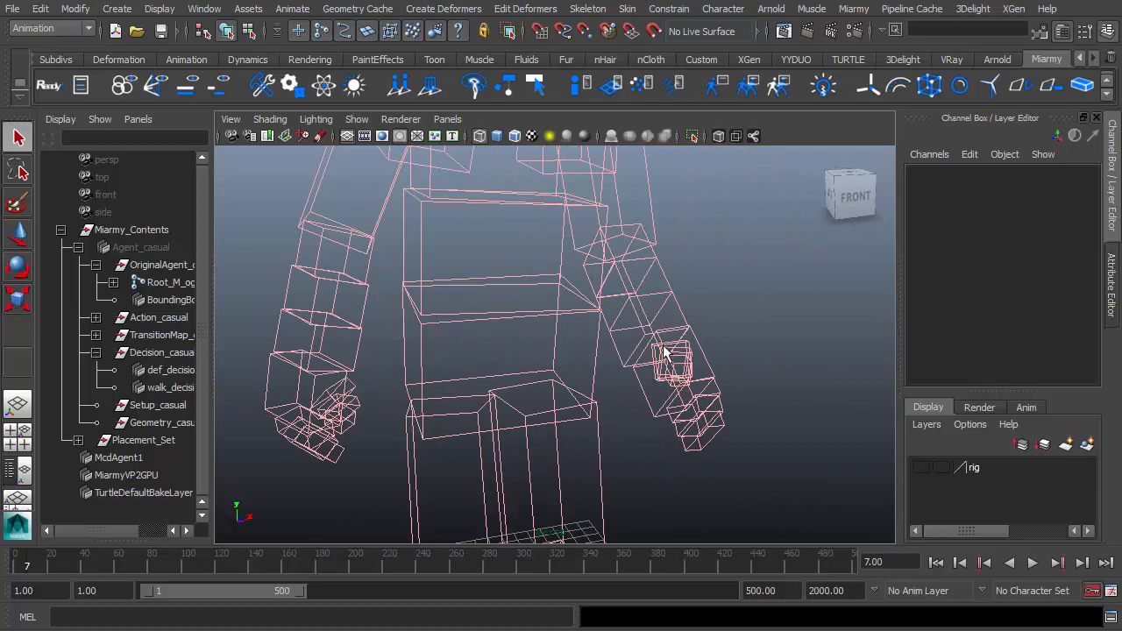
pyautogui.keyDown('alt'); pyautogui.moveTo(671, 368); pyautogui.dragTo(695, 325); pyautogui.keyUp('alt')
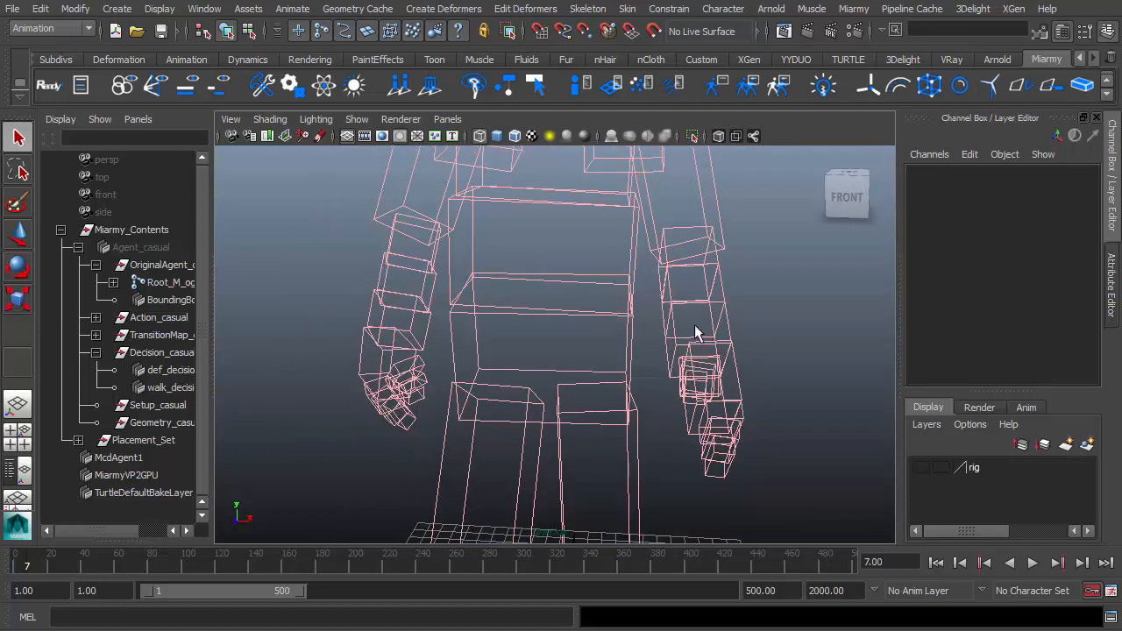
# Switch the viewport to shaded display and inspect the agent's hands from several angles.
pyautogui.keyDown('alt'); pyautogui.moveTo(673, 367); pyautogui.dragTo(613, 404, button='middle'); pyautogui.keyUp('alt')
pyautogui.moveTo(612, 403)
pyautogui.keyDown('alt'); pyautogui.mouseDown()
pyautogui.moveTo(620, 389)
pyautogui.moveTo(501, 371)
pyautogui.moveTo(694, 377)
pyautogui.moveTo(694, 431)
pyautogui.mouseUp(); pyautogui.keyUp('alt')
pyautogui.press('5')
pyautogui.keyDown('alt'); pyautogui.moveTo(693, 430); pyautogui.dragTo(531, 391, button='right'); pyautogui.keyUp('alt')
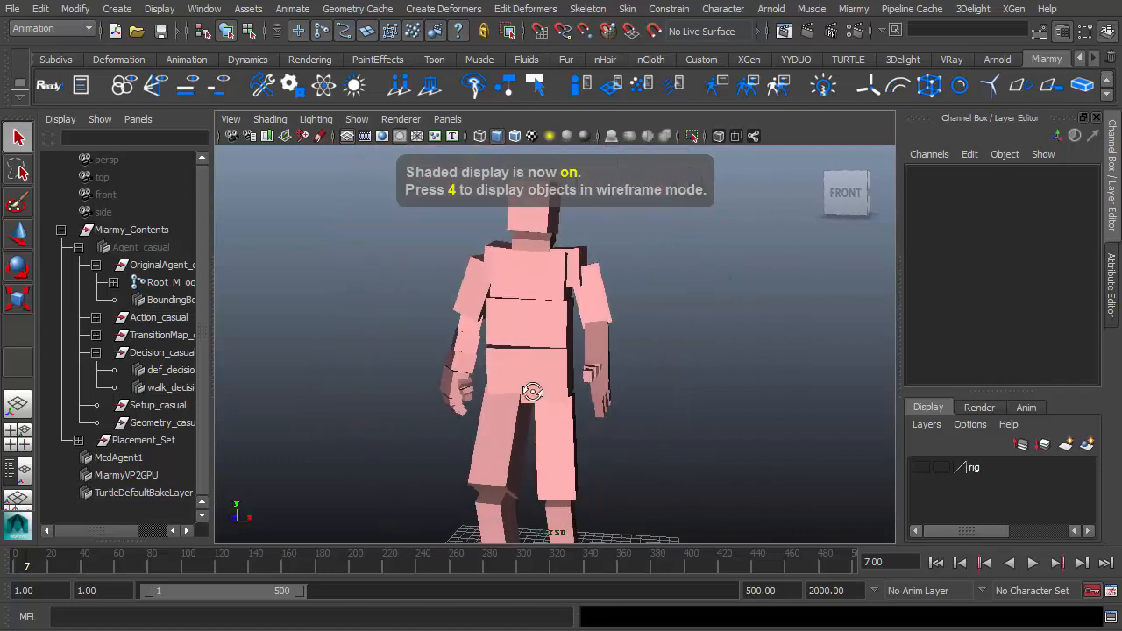
pyautogui.keyDown('alt'); pyautogui.moveTo(531, 391); pyautogui.dragTo(689, 396); pyautogui.keyUp('alt')
pyautogui.keyDown('alt'); pyautogui.moveTo(465, 396); pyautogui.dragTo(403, 405); pyautogui.keyUp('alt')
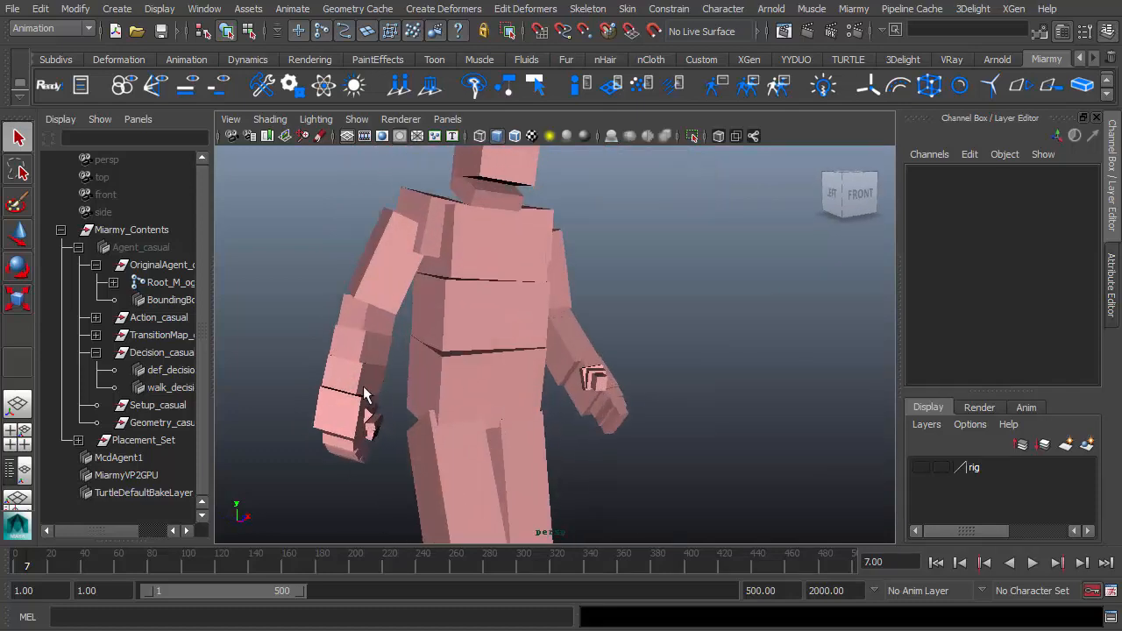
pyautogui.keyDown('alt'); pyautogui.moveTo(392, 405); pyautogui.dragTo(325, 406, button='right'); pyautogui.keyUp('alt')
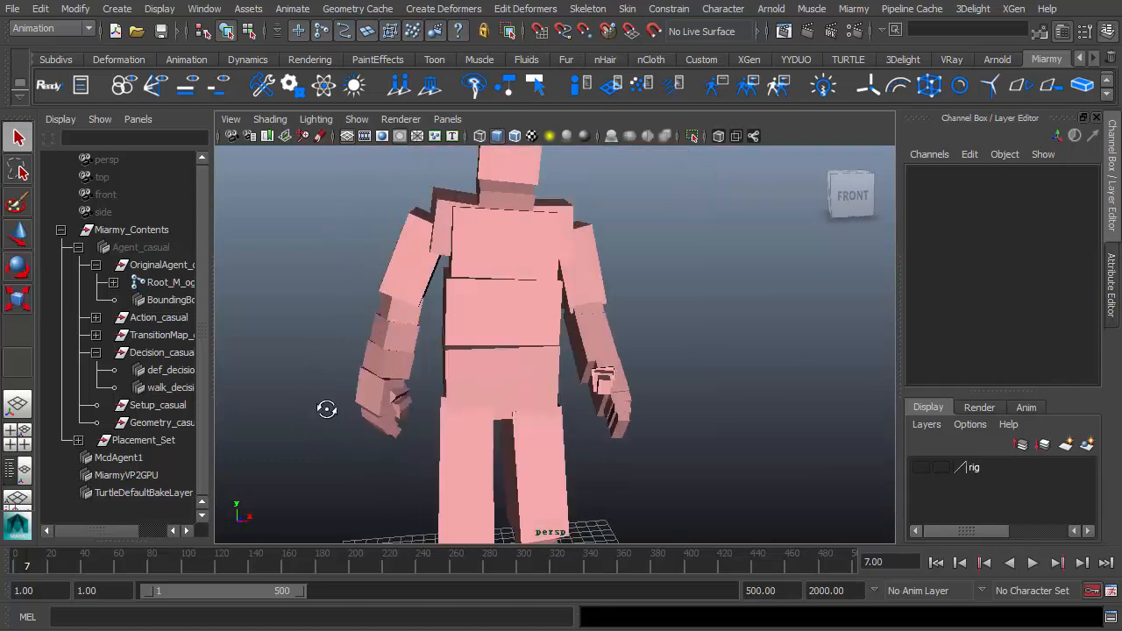
pyautogui.keyDown('alt'); pyautogui.moveTo(325, 406); pyautogui.dragTo(476, 345); pyautogui.keyUp('alt')
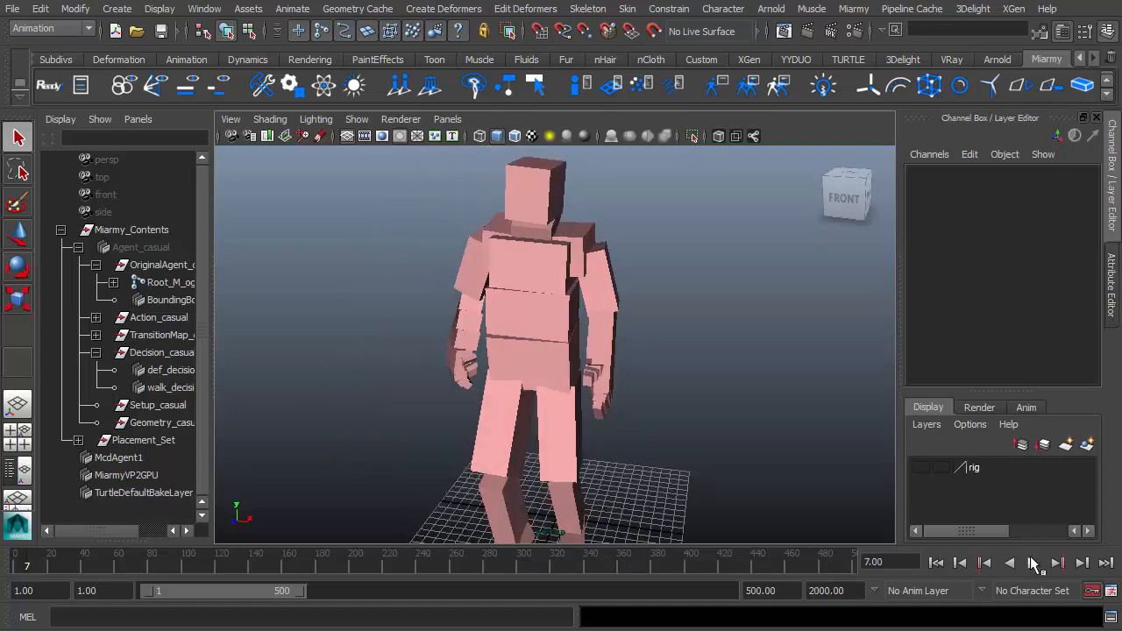
# Play the simulation and stop playback.
pyautogui.click(1033, 564)
pyautogui.keyDown('alt'); pyautogui.moveTo(754, 491); pyautogui.dragTo(615, 368, button='right'); pyautogui.keyUp('alt')
pyautogui.press('Escape')
pyautogui.click(1033, 564)
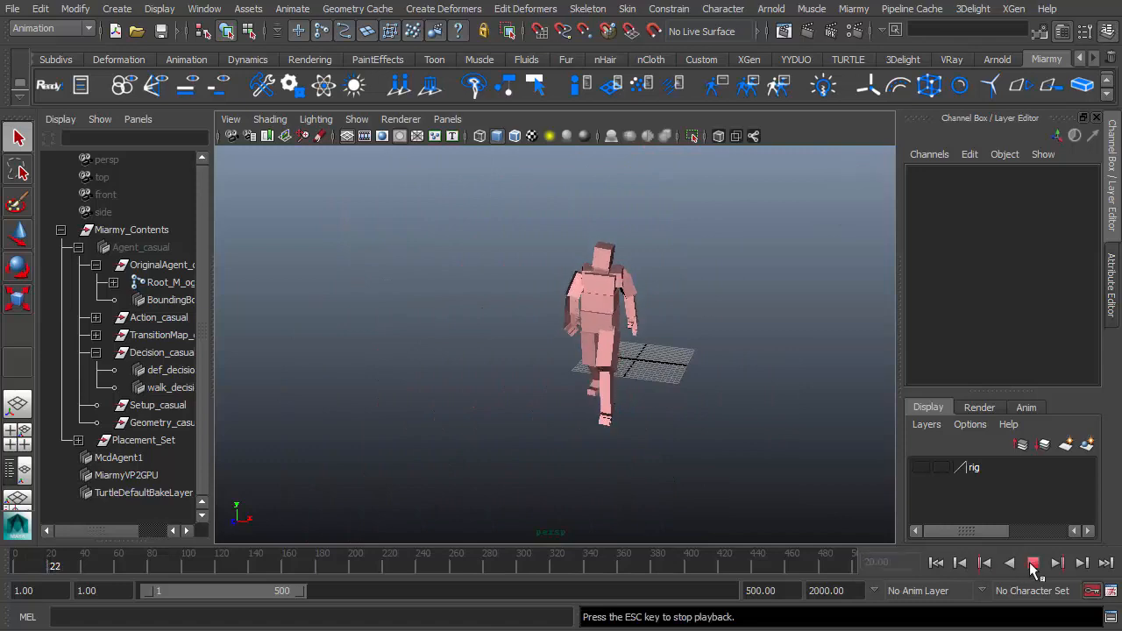
pyautogui.click(1033, 563)
# Select the placed agent, frame it, and inspect its hands and arms in the paused pose.
pyautogui.click(591, 384)
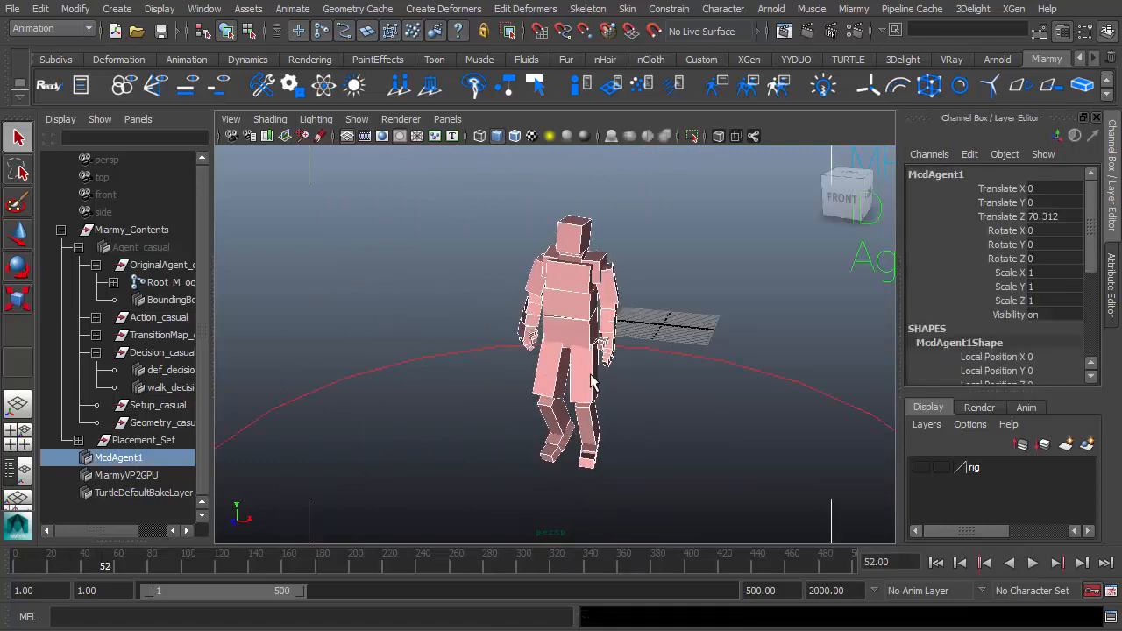
pyautogui.keyDown('alt'); pyautogui.moveTo(592, 384); pyautogui.dragTo(563, 393); pyautogui.keyUp('alt')
pyautogui.press('f')
pyautogui.keyDown('alt'); pyautogui.moveTo(562, 394); pyautogui.dragTo(689, 384, button='right'); pyautogui.keyUp('alt')
pyautogui.keyDown('alt'); pyautogui.moveTo(566, 322); pyautogui.dragTo(673, 296); pyautogui.keyUp('alt')
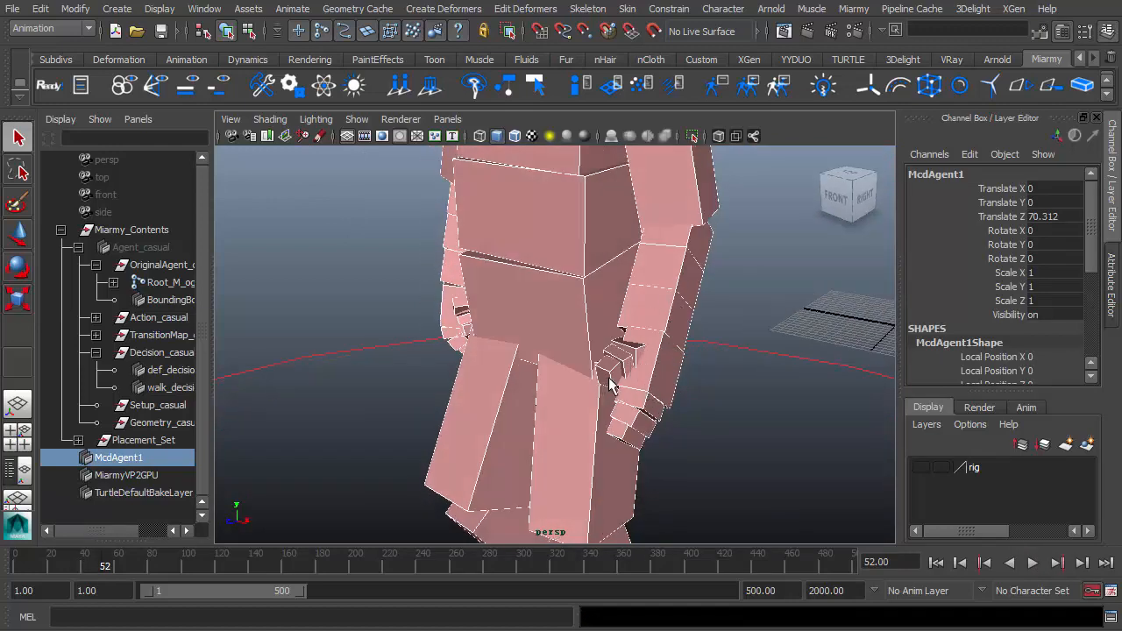
pyautogui.keyDown('alt'); pyautogui.moveTo(613, 381); pyautogui.dragTo(575, 402); pyautogui.keyUp('alt')
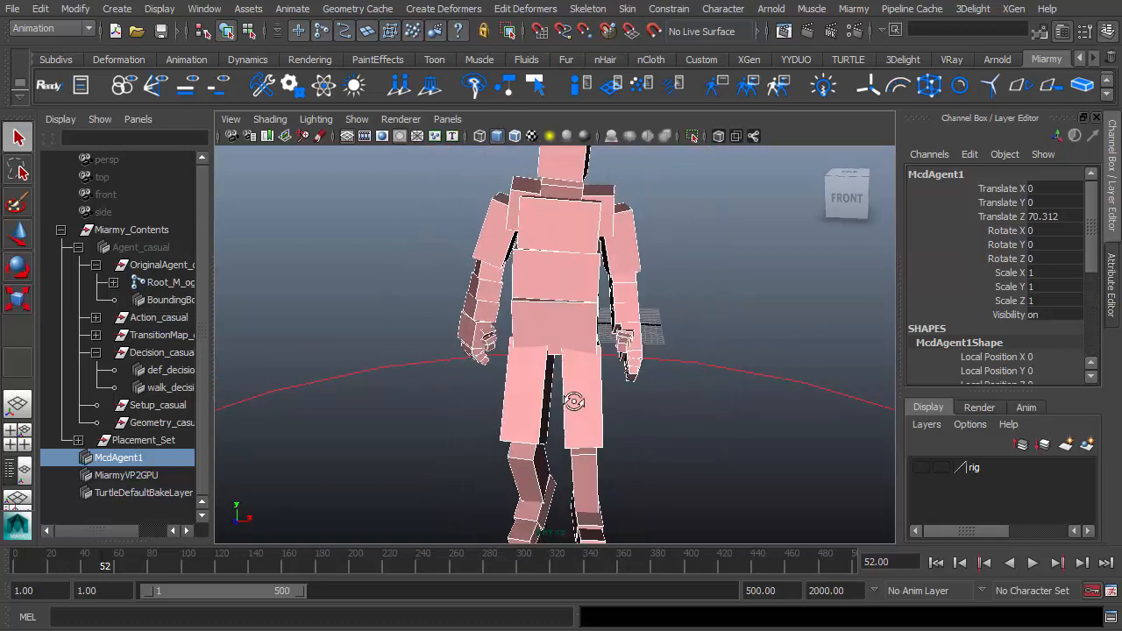
pyautogui.keyDown('alt'); pyautogui.moveTo(575, 402); pyautogui.dragTo(584, 433, button='middle'); pyautogui.keyUp('alt')
pyautogui.keyDown('alt'); pyautogui.moveTo(584, 433); pyautogui.dragTo(526, 429, button='right'); pyautogui.keyUp('alt')
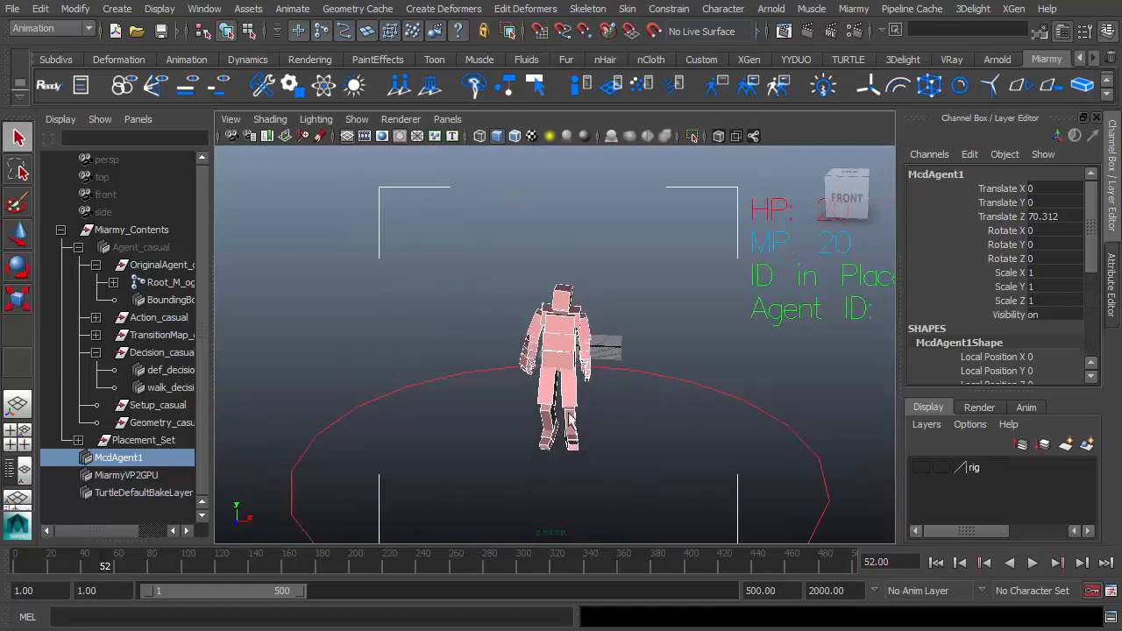
pyautogui.keyDown('alt'); pyautogui.moveTo(526, 429); pyautogui.dragTo(684, 436); pyautogui.keyUp('alt')
pyautogui.keyDown('alt'); pyautogui.moveTo(683, 436); pyautogui.dragTo(819, 441, button='right'); pyautogui.keyUp('alt')
pyautogui.keyDown('alt'); pyautogui.moveTo(819, 441); pyautogui.dragTo(576, 449); pyautogui.keyUp('alt')
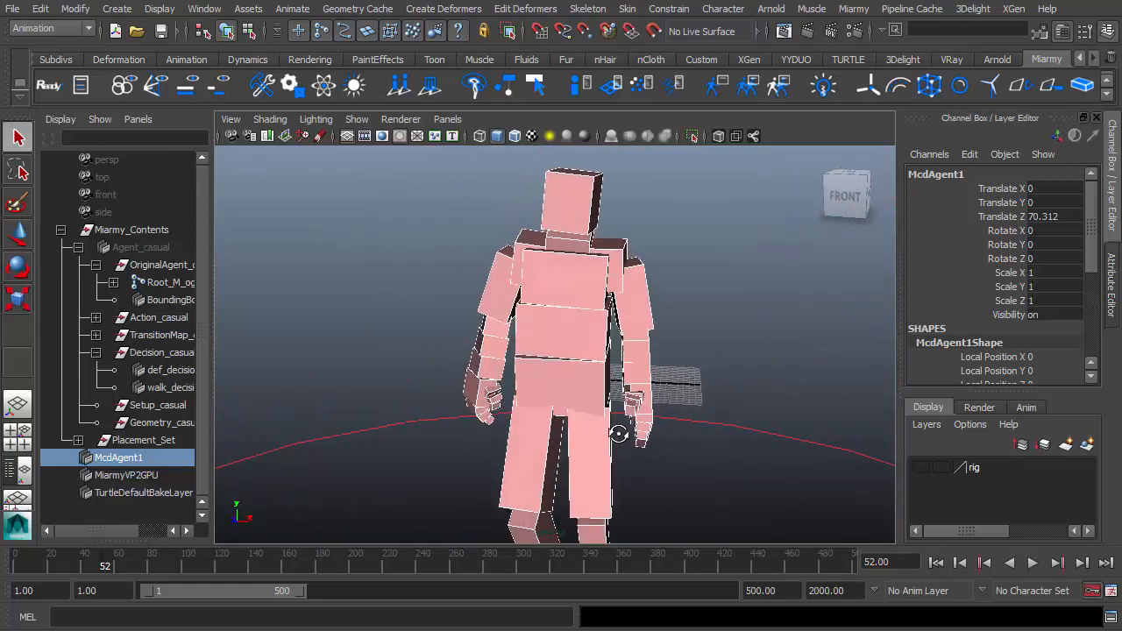
pyautogui.keyDown('alt'); pyautogui.moveTo(576, 450); pyautogui.dragTo(577, 419, button='middle'); pyautogui.keyUp('alt')
pyautogui.moveTo(577, 419)
pyautogui.keyDown('alt'); pyautogui.mouseDown()
pyautogui.moveTo(614, 396)
pyautogui.moveTo(631, 412)
pyautogui.moveTo(570, 401)
pyautogui.mouseUp(); pyautogui.keyUp('alt')
pyautogui.keyDown('alt'); pyautogui.moveTo(570, 401); pyautogui.dragTo(513, 400, button='right'); pyautogui.keyUp('alt')
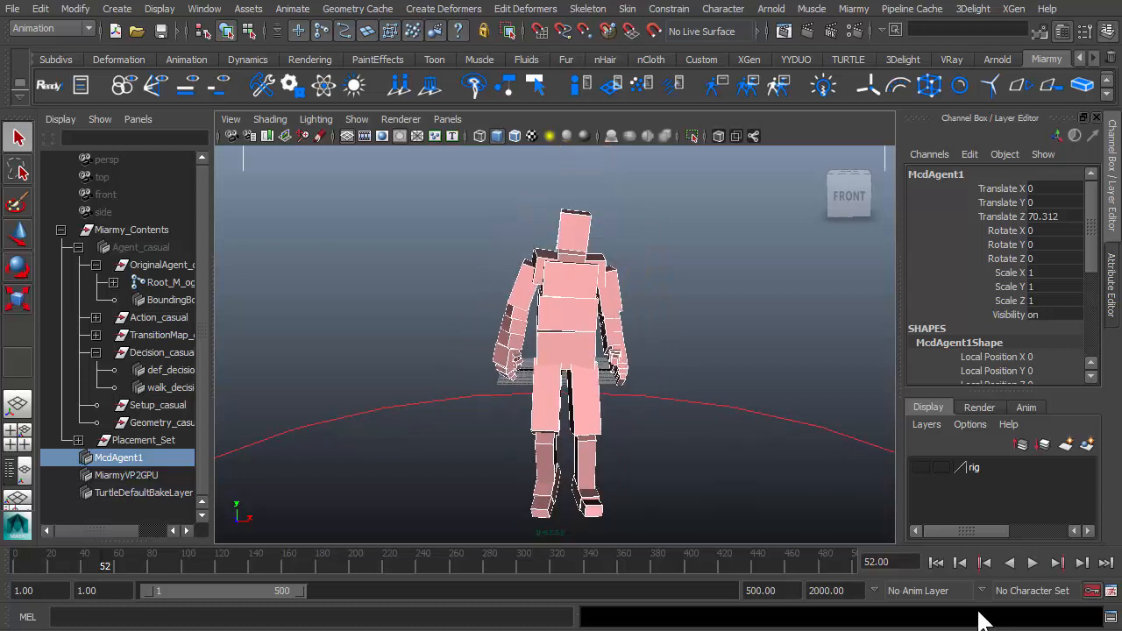
# Remove the placed agents and zoom in on the original agent's left shoulder and arm.
pyautogui.click(426, 84)
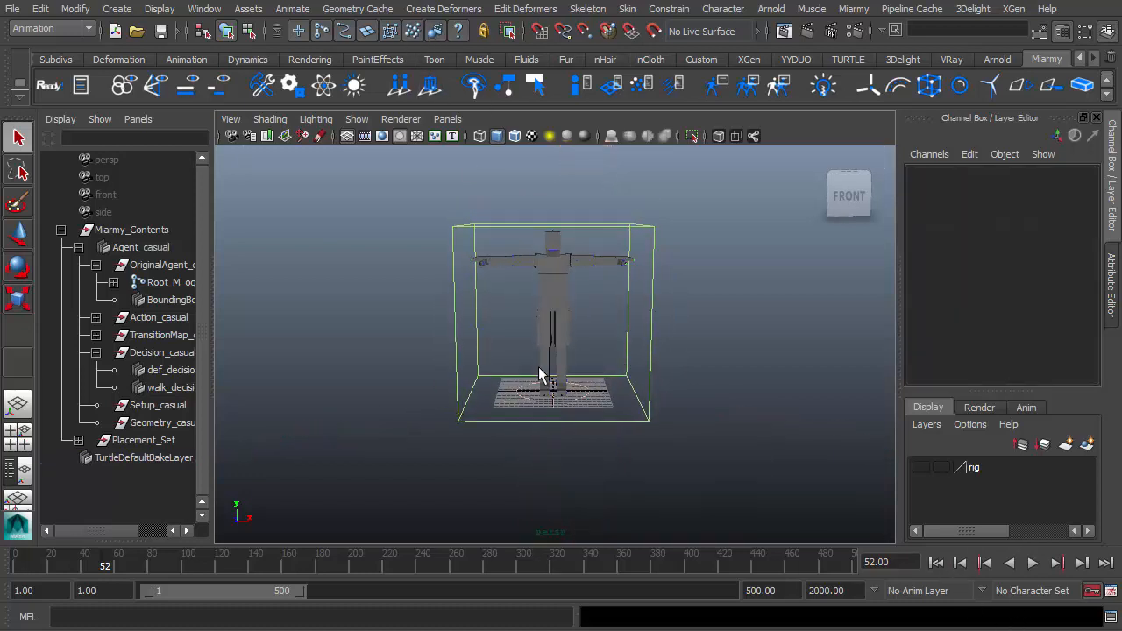
pyautogui.click(535, 261)
pyautogui.keyDown('alt'); pyautogui.moveTo(532, 284); pyautogui.dragTo(500, 342, button='middle'); pyautogui.keyUp('alt')
pyautogui.keyDown('alt'); pyautogui.moveTo(500, 342); pyautogui.dragTo(599, 272, button='right'); pyautogui.keyUp('alt')
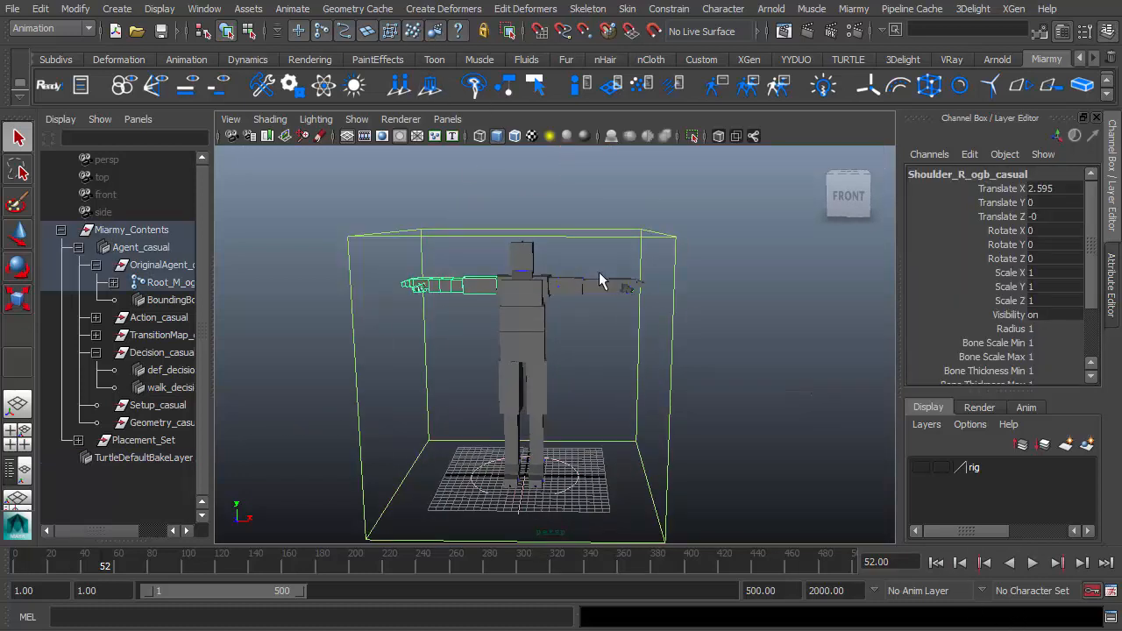
pyautogui.click(576, 283)
pyautogui.press('f')
pyautogui.keyDown('alt'); pyautogui.moveTo(556, 342); pyautogui.dragTo(210, 296, button='right'); pyautogui.keyUp('alt')
pyautogui.keyDown('alt'); pyautogui.moveTo(640, 219); pyautogui.dragTo(619, 236); pyautogui.keyUp('alt')
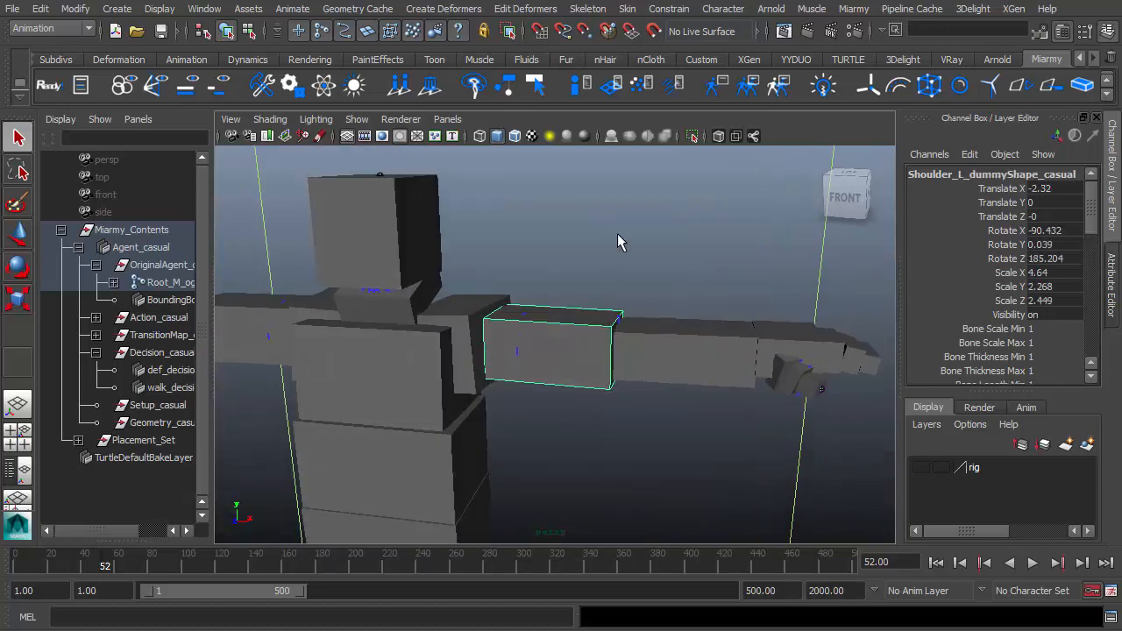
pyautogui.click(617, 235)
# Select the left scapula's dummy shape in wireframe and turn its Skip Anim on.
pyautogui.click(576, 309)
pyautogui.press('4')
pyautogui.keyDown('alt'); pyautogui.moveTo(576, 309); pyautogui.dragTo(668, 344); pyautogui.keyUp('alt')
pyautogui.keyDown('shift'); pyautogui.click(668, 337); pyautogui.keyUp('shift')
pyautogui.keyDown('shift'); pyautogui.click(499, 279); pyautogui.keyUp('shift')
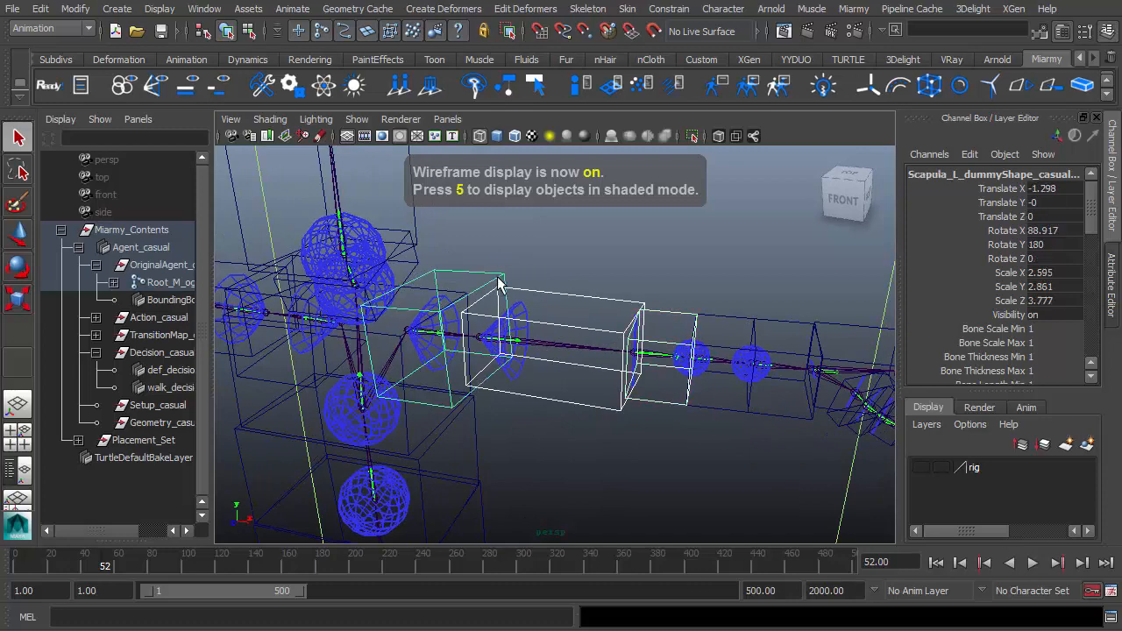
pyautogui.keyDown('alt'); pyautogui.moveTo(380, 296); pyautogui.dragTo(409, 288); pyautogui.keyUp('alt')
pyautogui.keyDown('alt'); pyautogui.moveTo(409, 288); pyautogui.dragTo(477, 293, button='right'); pyautogui.keyUp('alt')
pyautogui.keyDown('alt'); pyautogui.moveTo(541, 345); pyautogui.dragTo(491, 382); pyautogui.keyUp('alt')
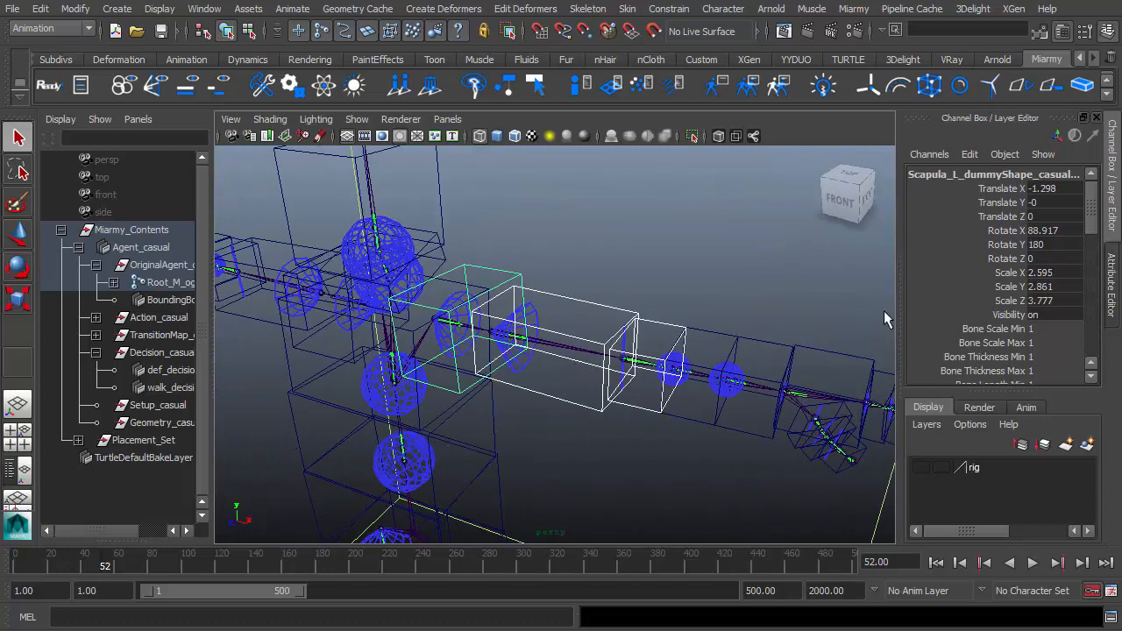
pyautogui.scroll(-4, 955, 296)
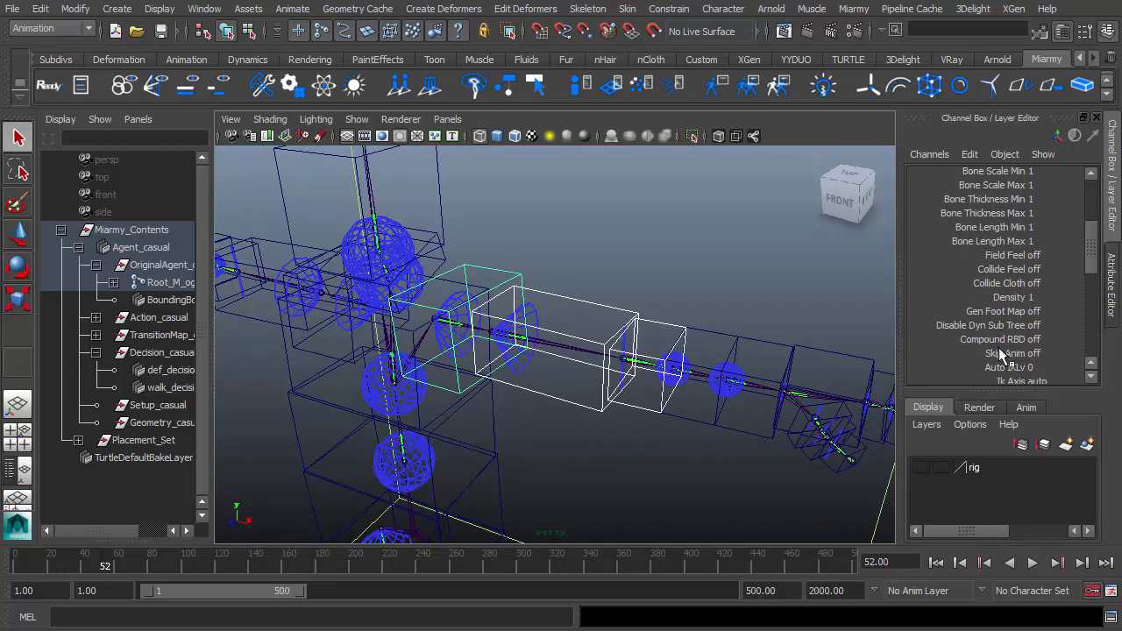
pyautogui.doubleClick(1052, 352)
pyautogui.write('1')
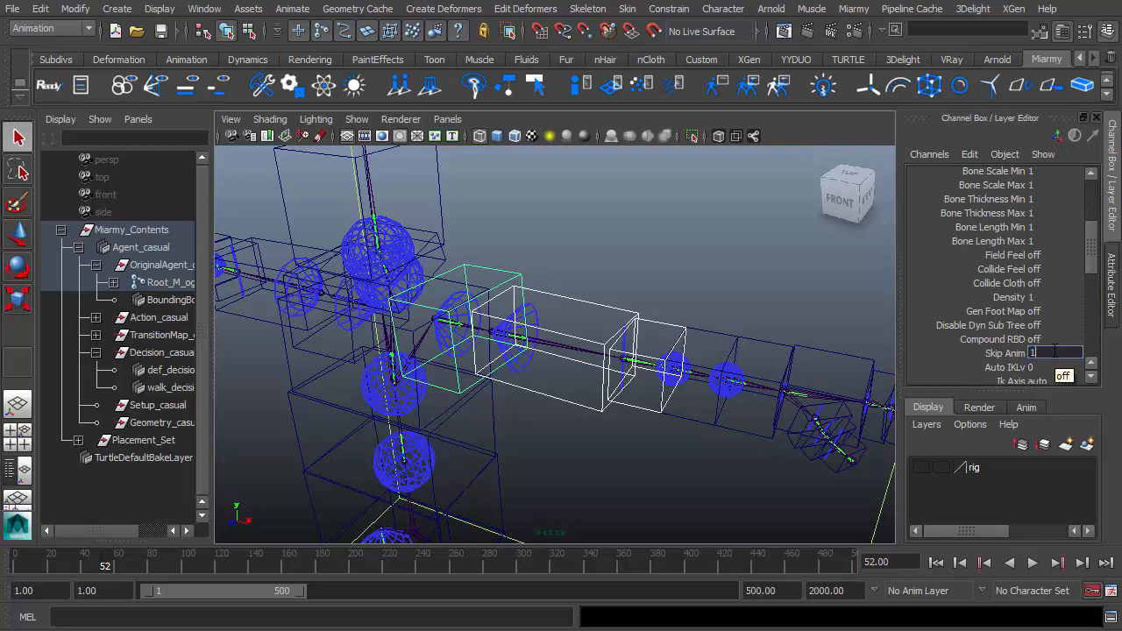
# Place the agents again in shaded display and play the simulation.
pyautogui.keyDown('alt'); pyautogui.moveTo(501, 382); pyautogui.dragTo(386, 263, button='right'); pyautogui.keyUp('alt')
pyautogui.click(400, 90)
pyautogui.moveTo(449, 356)
pyautogui.keyDown('alt'); pyautogui.mouseDown(button='middle')
pyautogui.moveTo(555, 306)
pyautogui.moveTo(583, 274)
pyautogui.mouseUp(button='middle'); pyautogui.keyUp('alt')
pyautogui.scroll(-2, 555, 306)
pyautogui.press('4')
pyautogui.press('5')
pyautogui.scroll(-1, 695, 413)
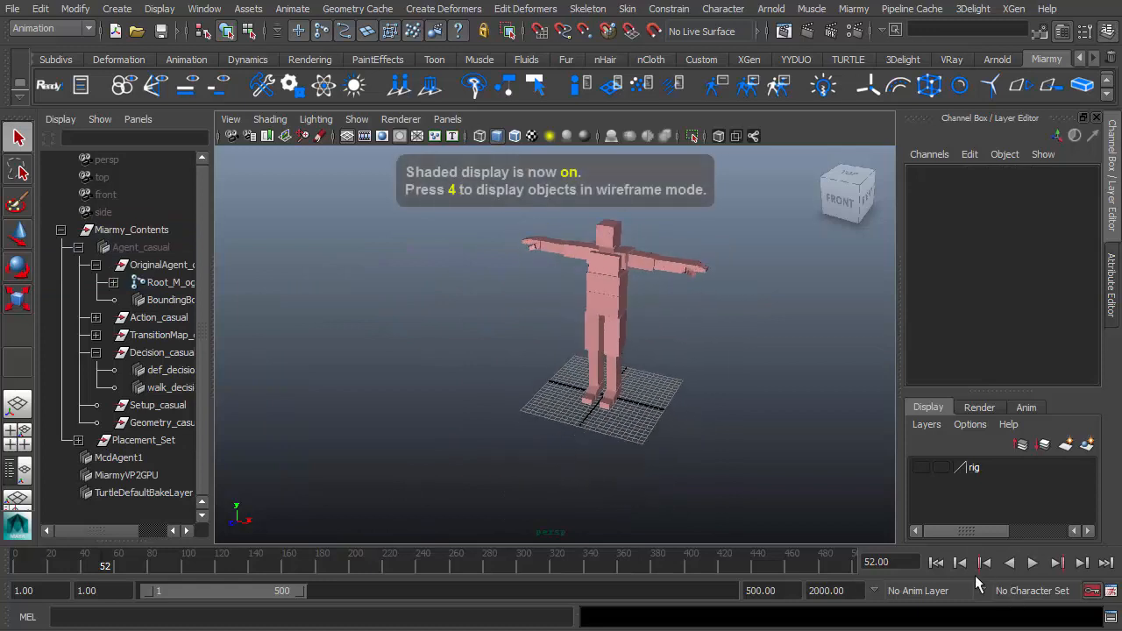
pyautogui.click(1031, 563)
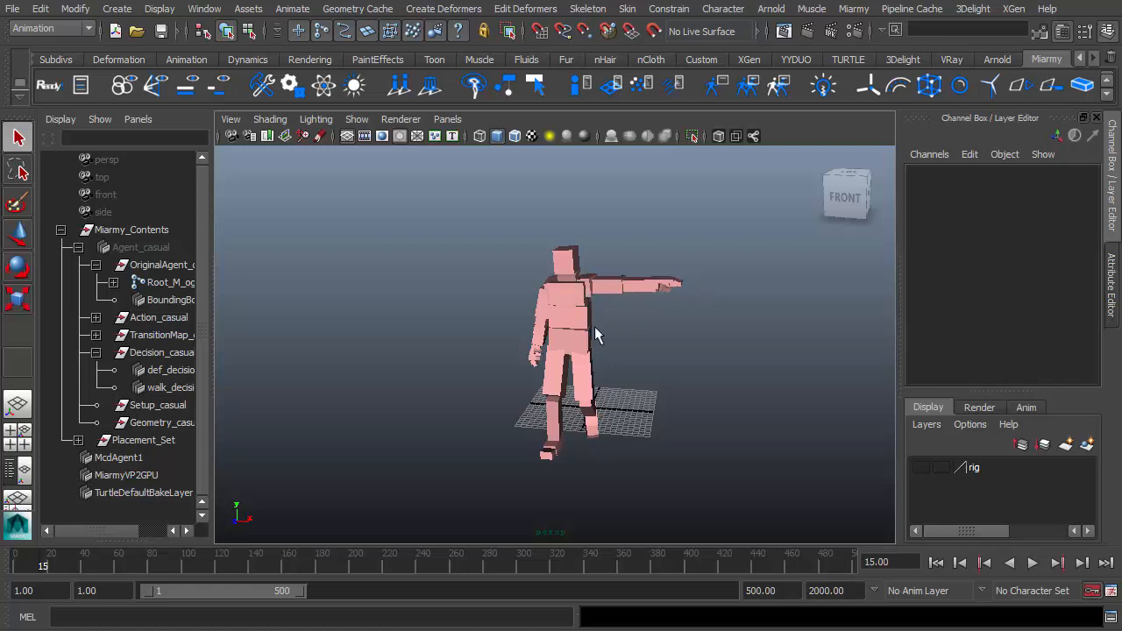
pyautogui.click(1032, 563)
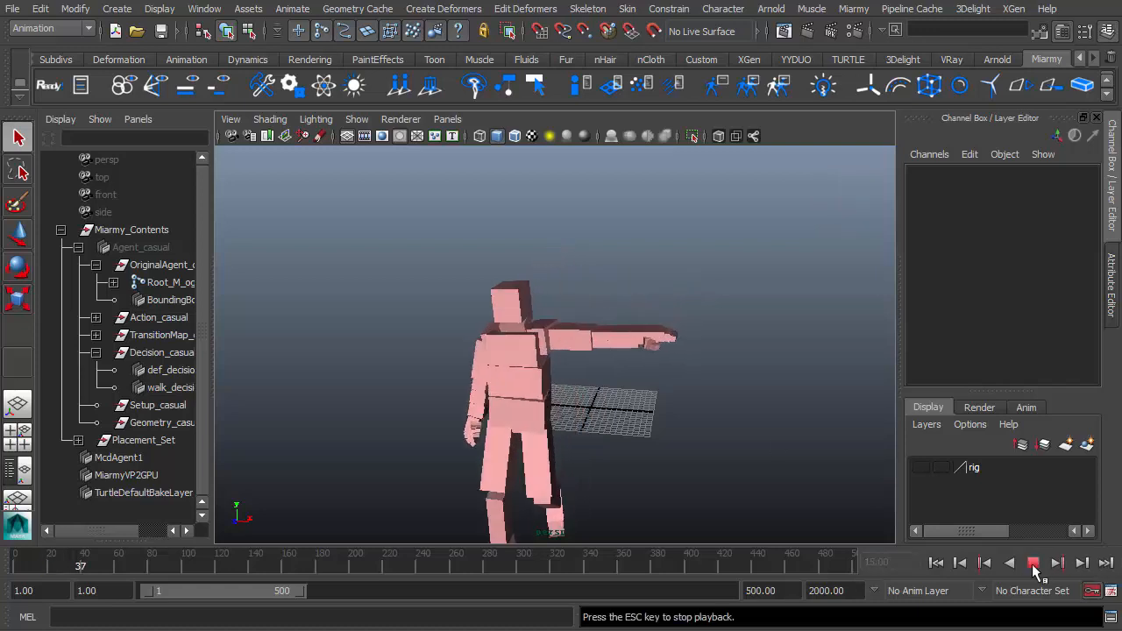
pyautogui.click(1033, 563)
# Select the simulated agent to inspect its arm pose, and remove the placed agents.
pyautogui.click(542, 394)
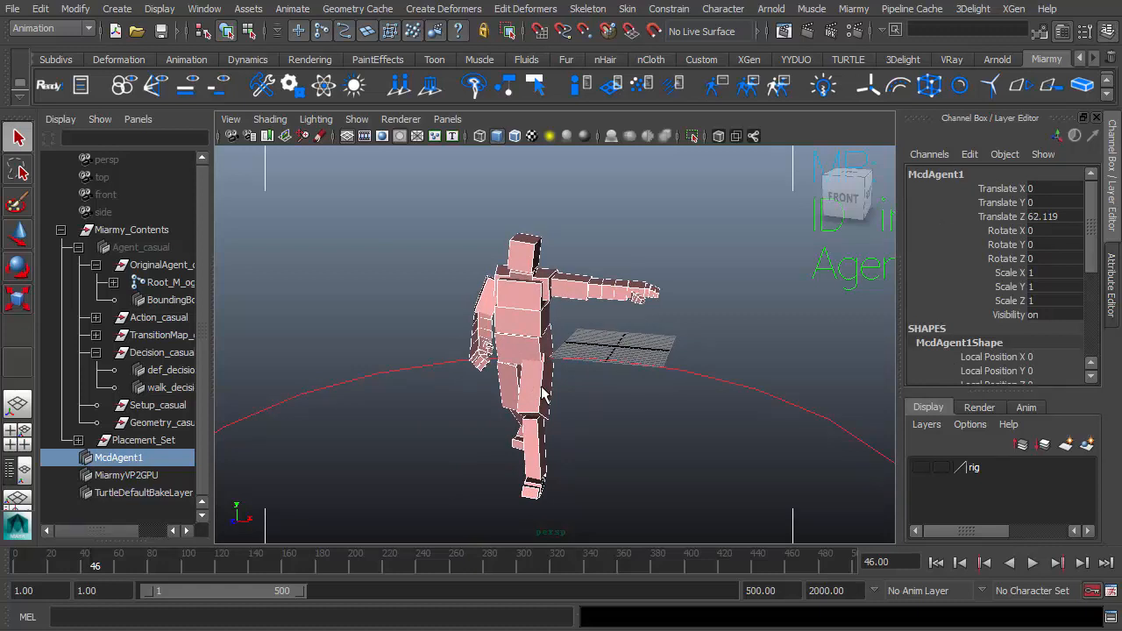
pyautogui.keyDown('alt'); pyautogui.moveTo(616, 330); pyautogui.dragTo(663, 406, button='middle'); pyautogui.keyUp('alt')
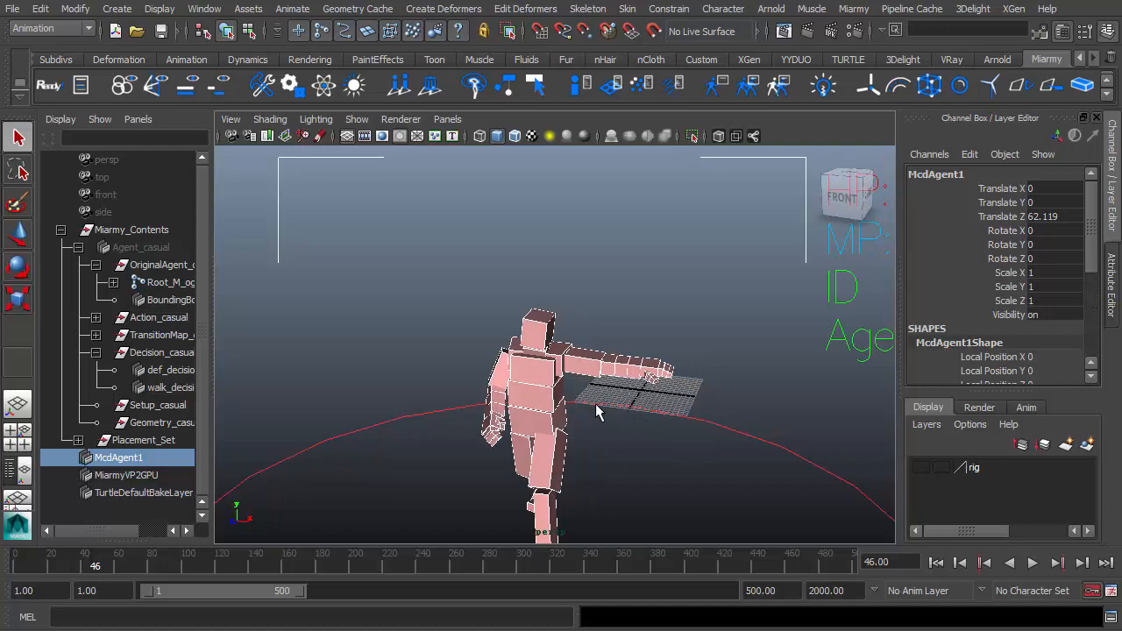
pyautogui.click(430, 85)
pyautogui.keyDown('alt'); pyautogui.moveTo(527, 430); pyautogui.dragTo(457, 446, button='middle'); pyautogui.keyUp('alt')
pyautogui.keyDown('alt'); pyautogui.moveTo(456, 447); pyautogui.dragTo(592, 376, button='right'); pyautogui.keyUp('alt')
pyautogui.keyDown('alt'); pyautogui.moveTo(613, 276); pyautogui.dragTo(623, 245, button='middle'); pyautogui.keyUp('alt')
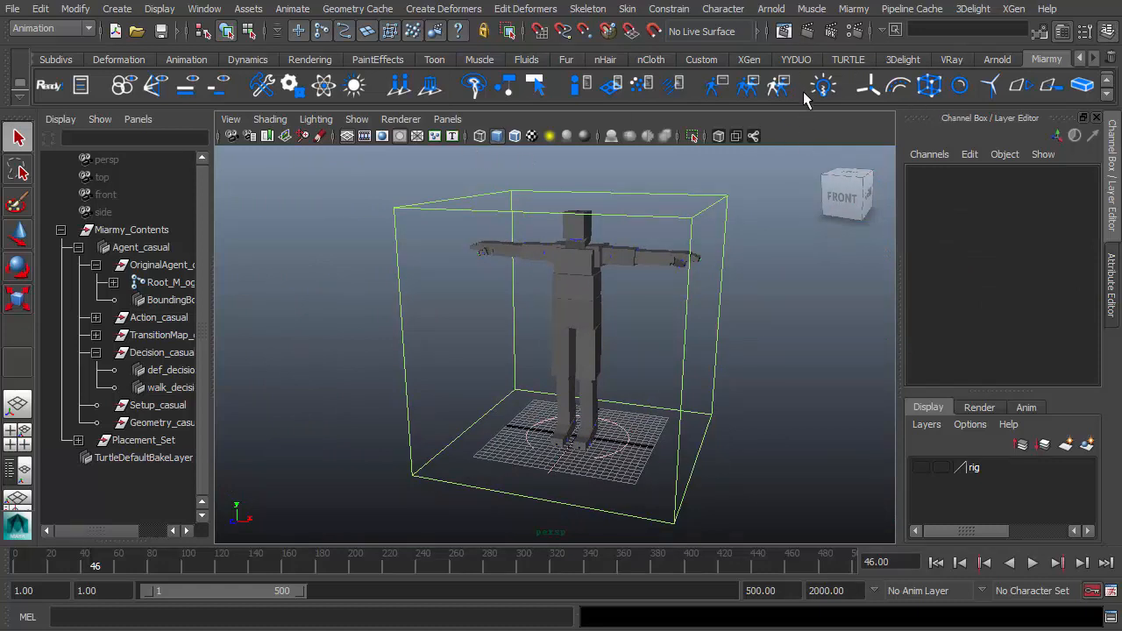
# Create a perception spot and set its Feel Mode to onlyField.
pyautogui.click(960, 87)
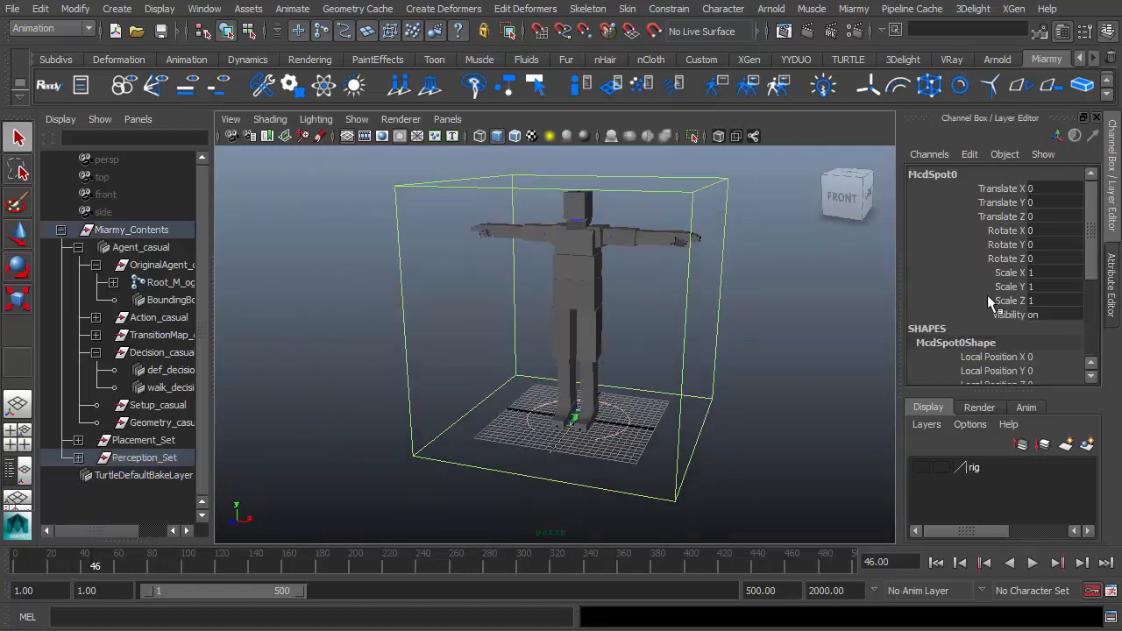
pyautogui.scroll(-3, 1023, 287)
pyautogui.click(1049, 294)
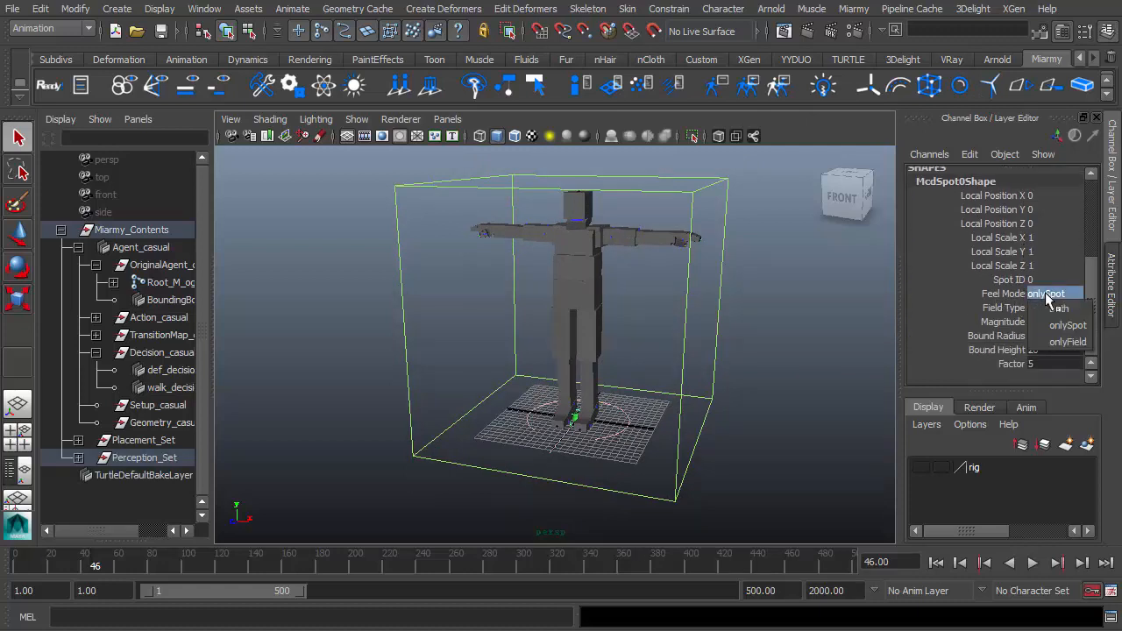
pyautogui.click(1067, 342)
# Set the spot's Bound Radius to 34.9.
pyautogui.keyDown('alt'); pyautogui.moveTo(631, 386); pyautogui.dragTo(570, 385); pyautogui.keyUp('alt')
pyautogui.press('w')
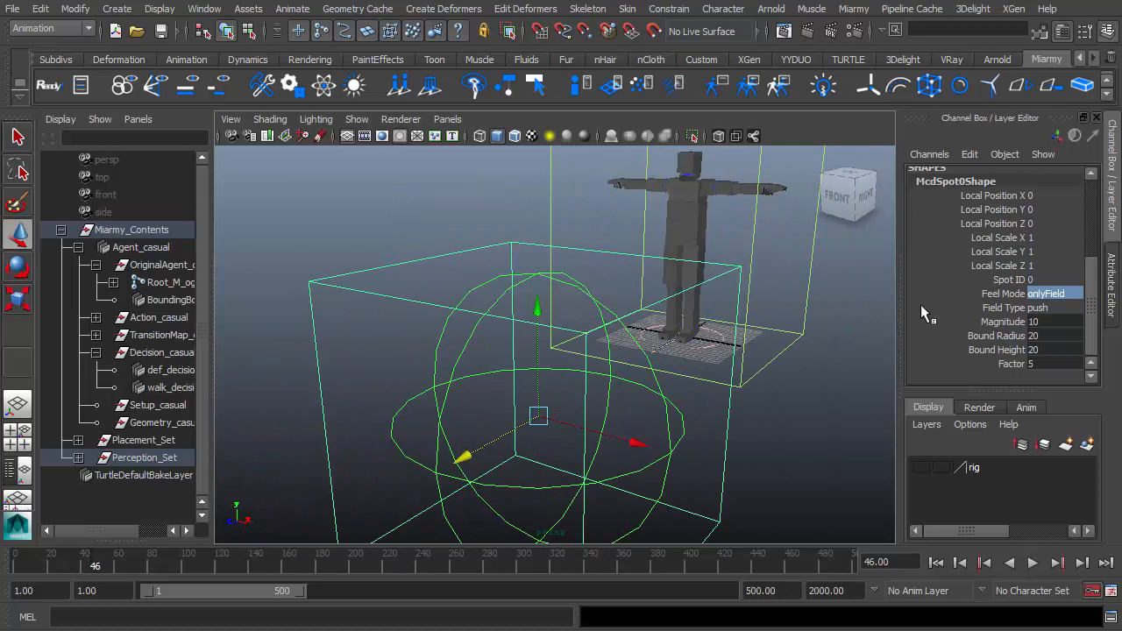
pyautogui.click(998, 337)
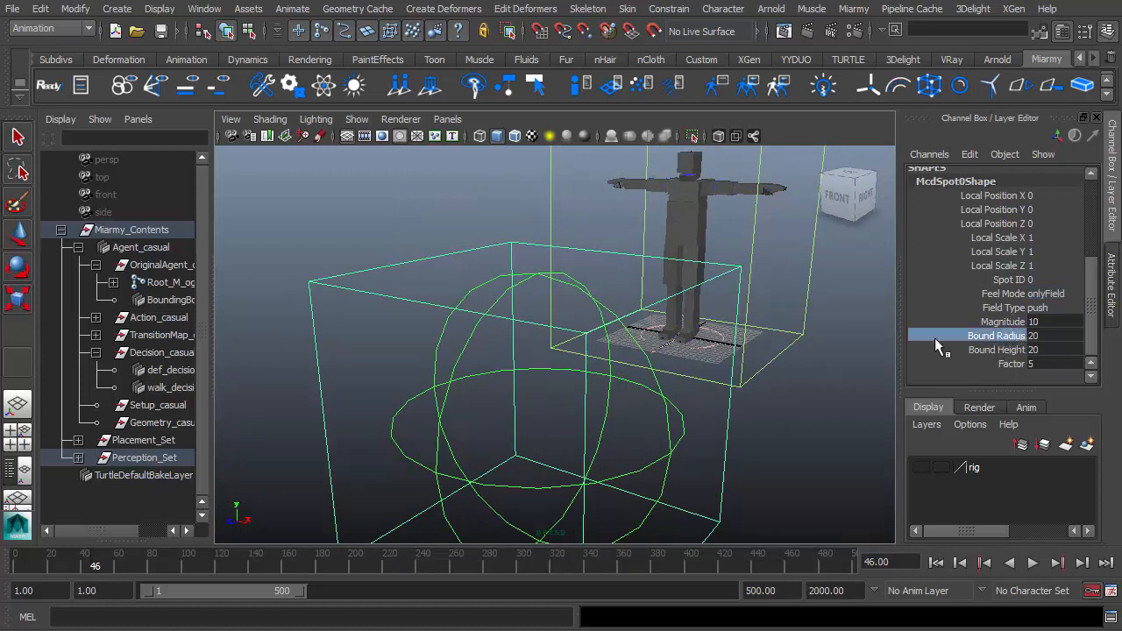
pyautogui.keyDown('alt'); pyautogui.moveTo(618, 403); pyautogui.dragTo(479, 506); pyautogui.keyUp('alt')
pyautogui.press('w')
pyautogui.press('r')
pyautogui.moveTo(543, 409); pyautogui.dragTo(652, 426)
pyautogui.hotkey('ctrl', 'z')
pyautogui.scroll(2, 653, 425)
pyautogui.click(988, 337)
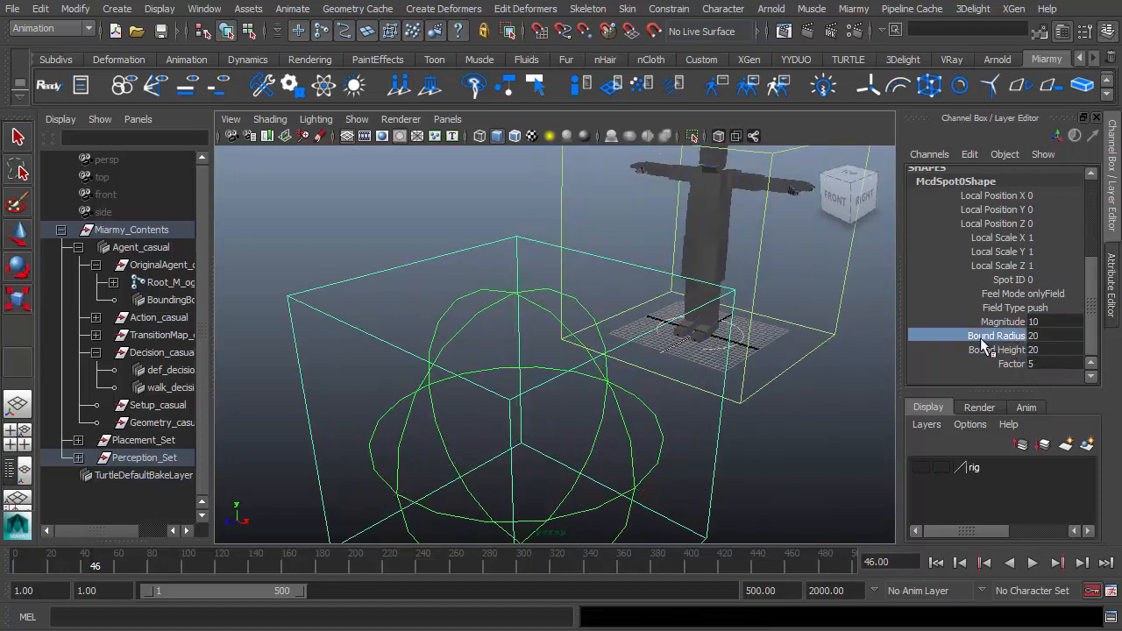
pyautogui.moveTo(597, 432); pyautogui.dragTo(657, 454, button='middle')
pyautogui.keyDown('alt'); pyautogui.moveTo(657, 453); pyautogui.dragTo(464, 226); pyautogui.keyUp('alt')
# Place the agents again and play the simulation from the first frame.
pyautogui.click(399, 85)
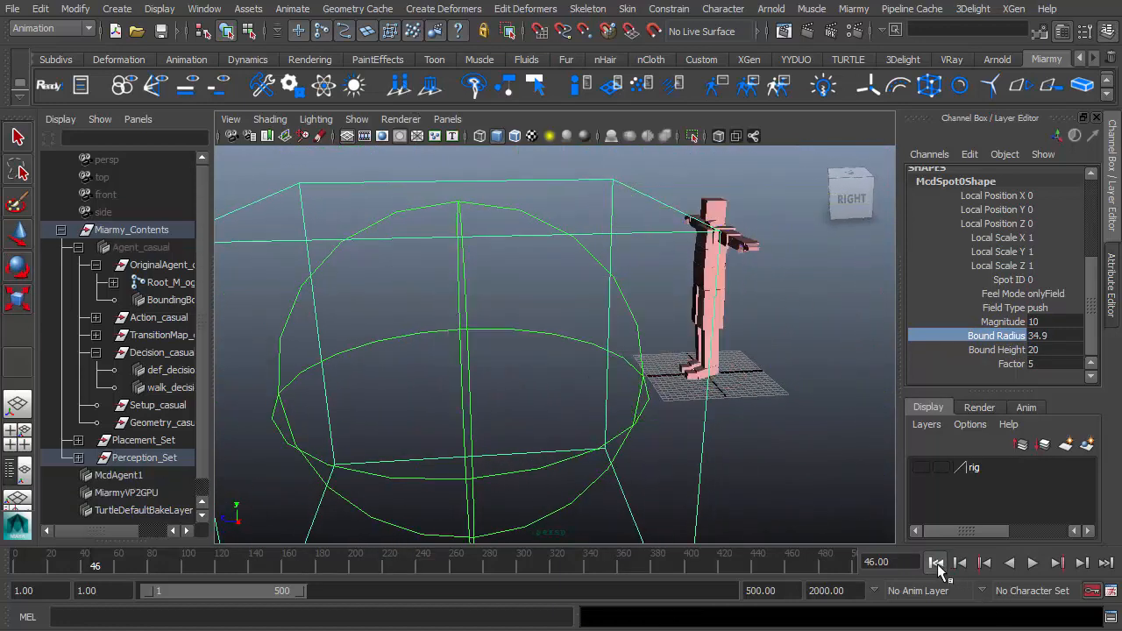
pyautogui.click(936, 563)
pyautogui.click(1032, 563)
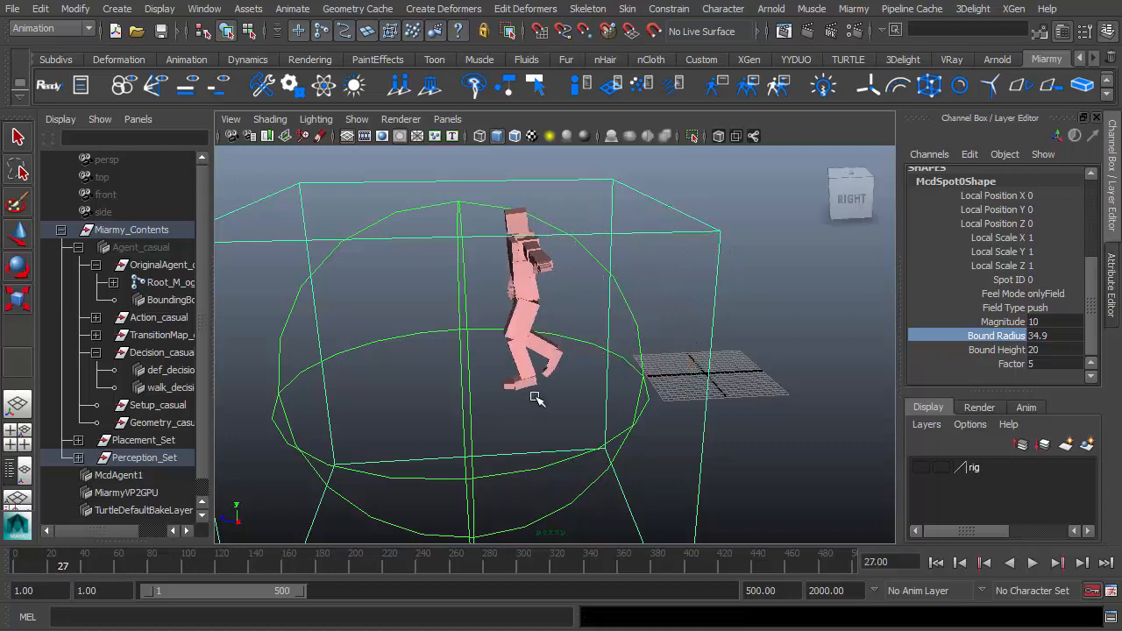
pyautogui.keyDown('alt'); pyautogui.moveTo(543, 370); pyautogui.dragTo(631, 167); pyautogui.keyUp('alt')
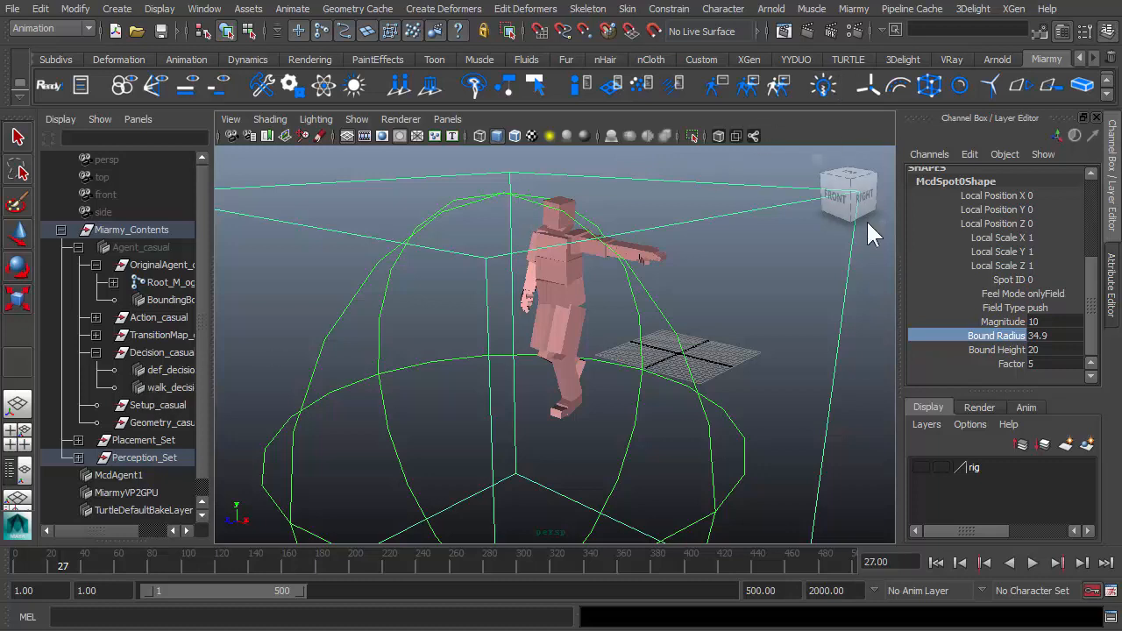
# Create a dyn decision node and add a logic row in the Decision Node Editor.
pyautogui.press('Return')
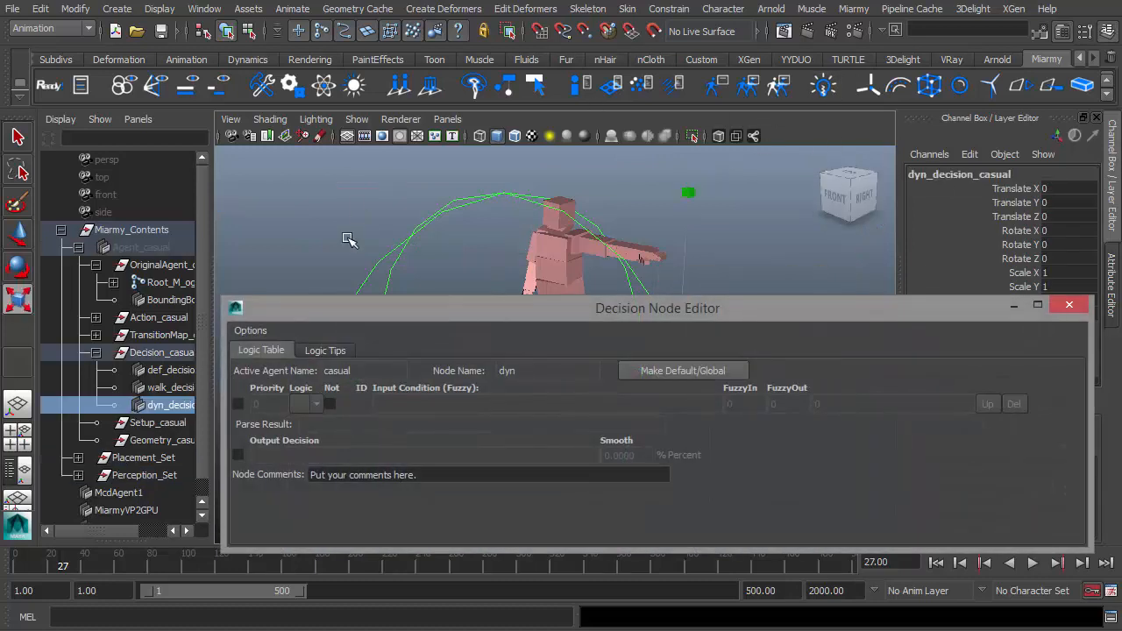
pyautogui.click(240, 339)
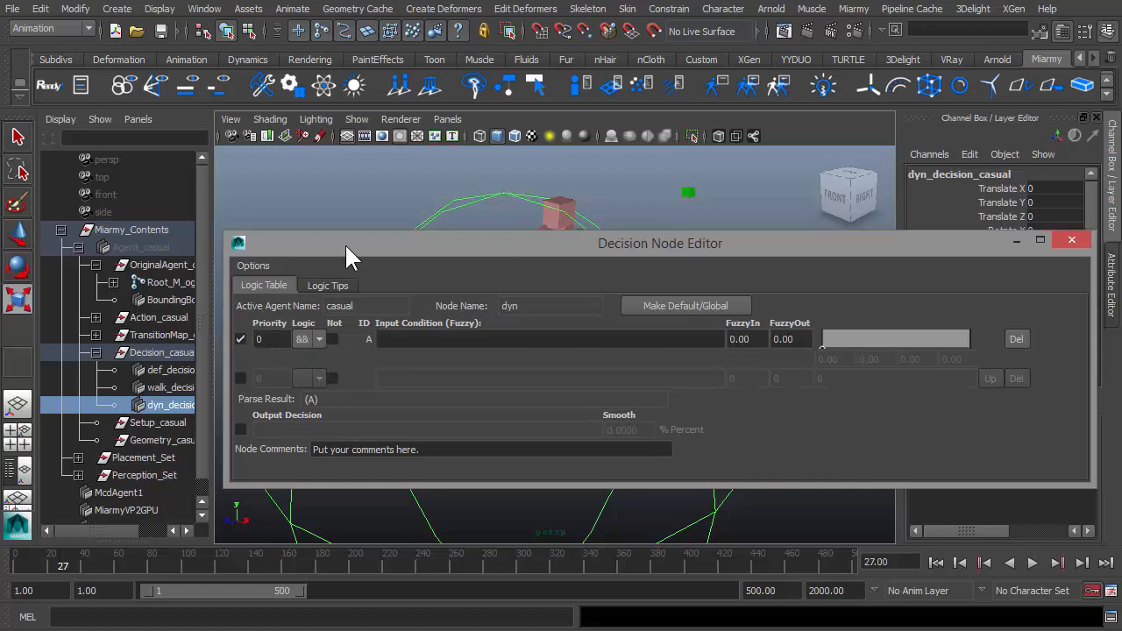
pyautogui.moveTo(344, 242); pyautogui.dragTo(266, 302)
# Set the dyn node's input condition to current frame > 27.
pyautogui.rightClick(321, 397)
pyautogui.moveTo(367, 337)
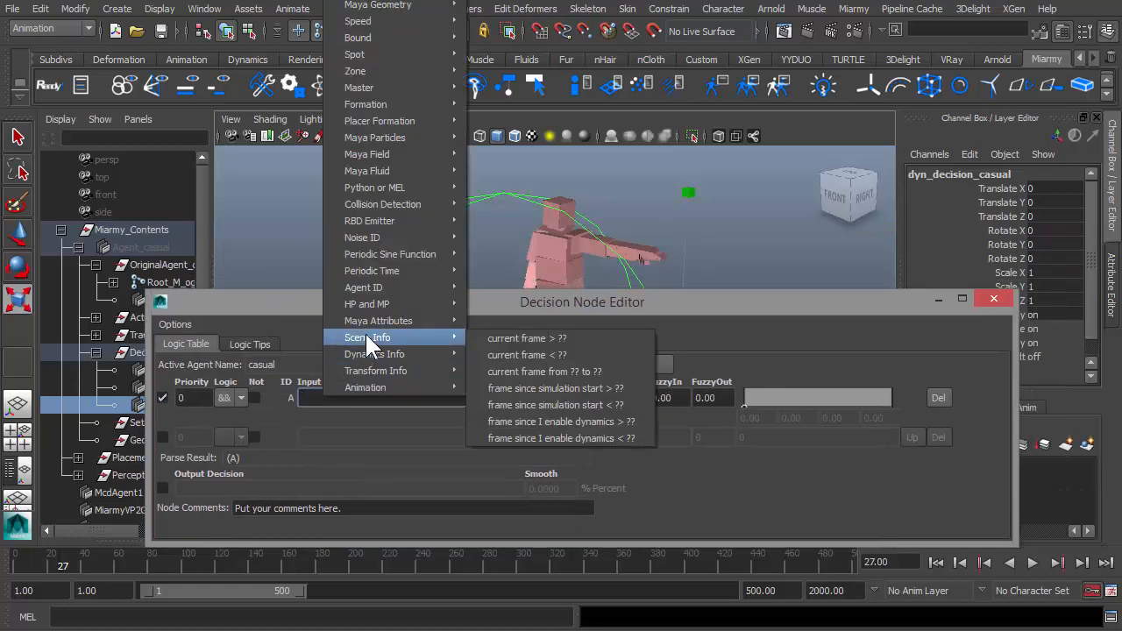
pyautogui.click(515, 338)
pyautogui.press('BackSpace')
pyautogui.press('BackSpace')
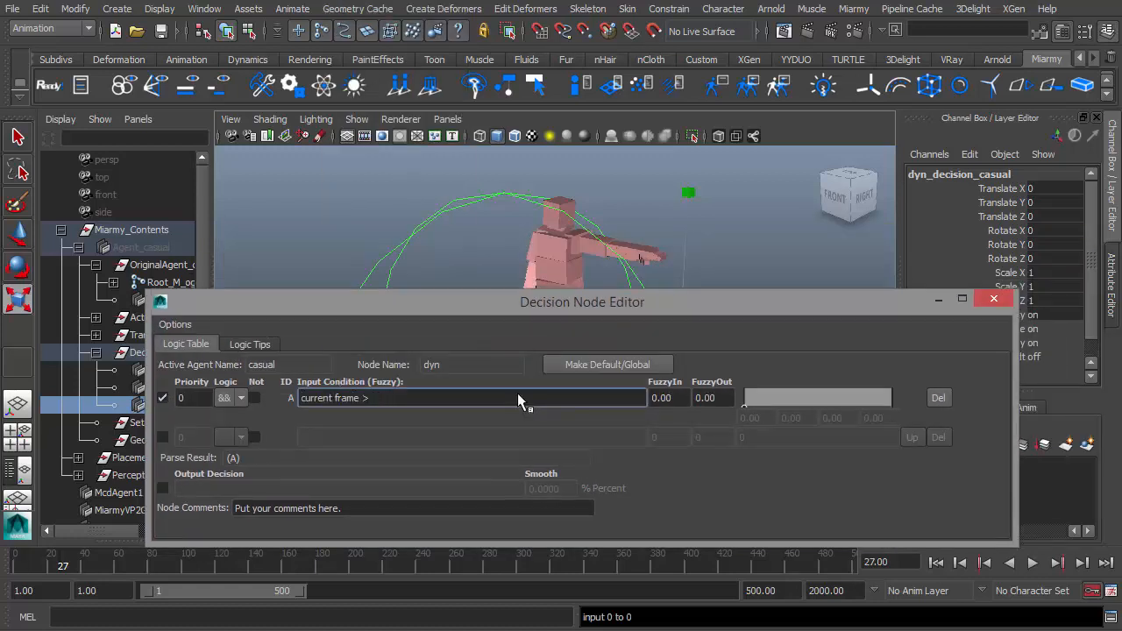
pyautogui.write('27')
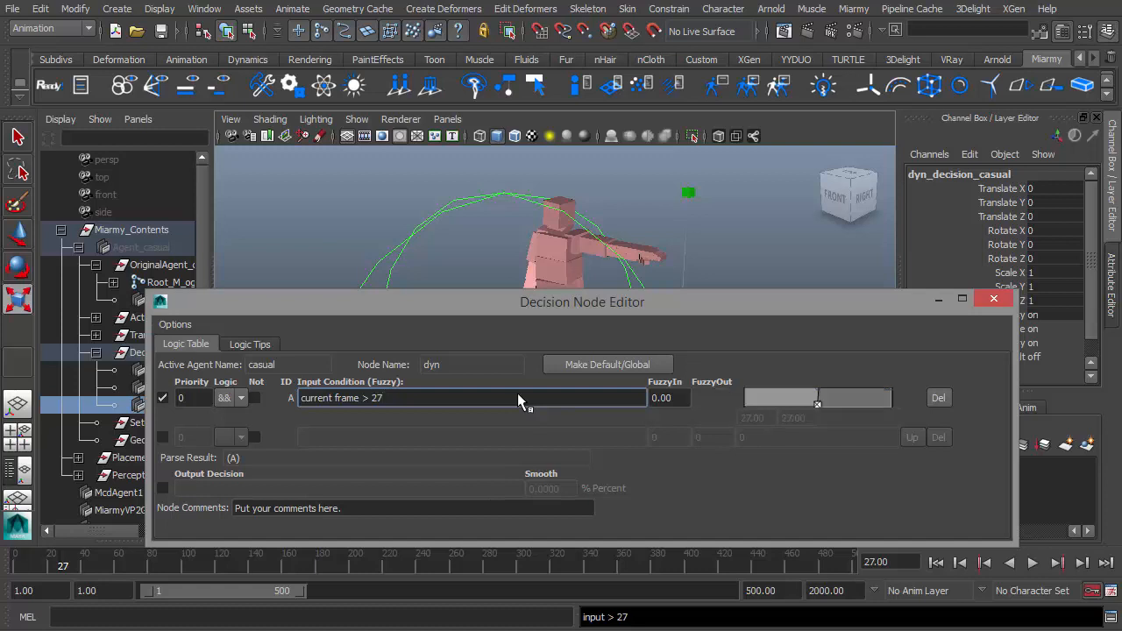
# Enable an output decision row, set it to enable dynamics, and close the Decision Node Editor.
pyautogui.click(162, 488)
pyautogui.rightClick(218, 496)
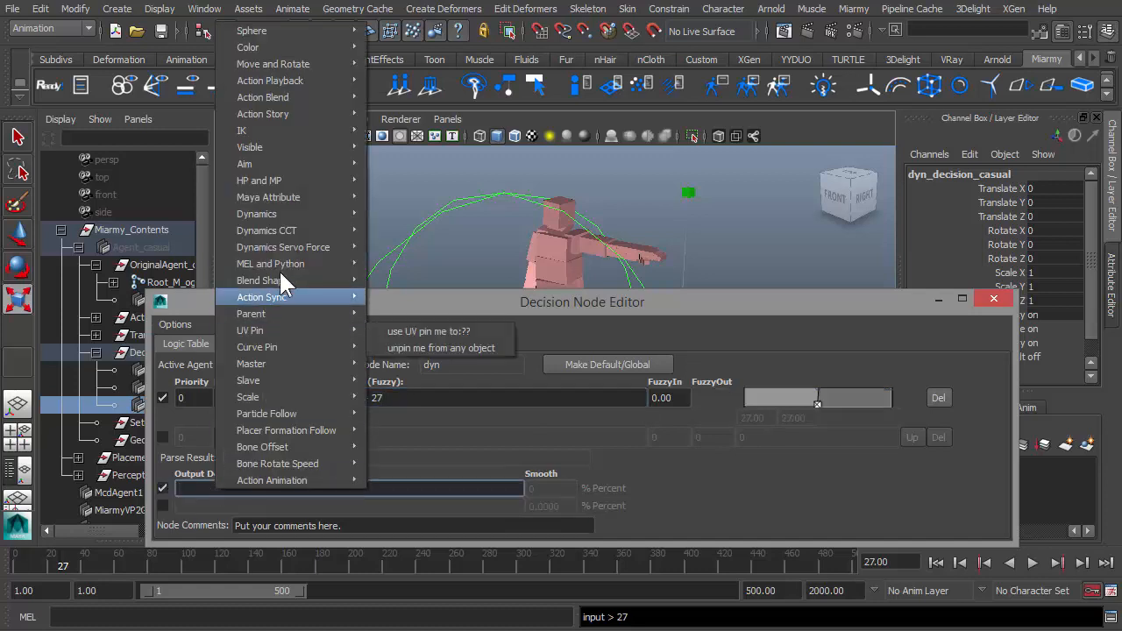
pyautogui.moveTo(272, 214)
pyautogui.click(410, 214)
pyautogui.click(1000, 304)
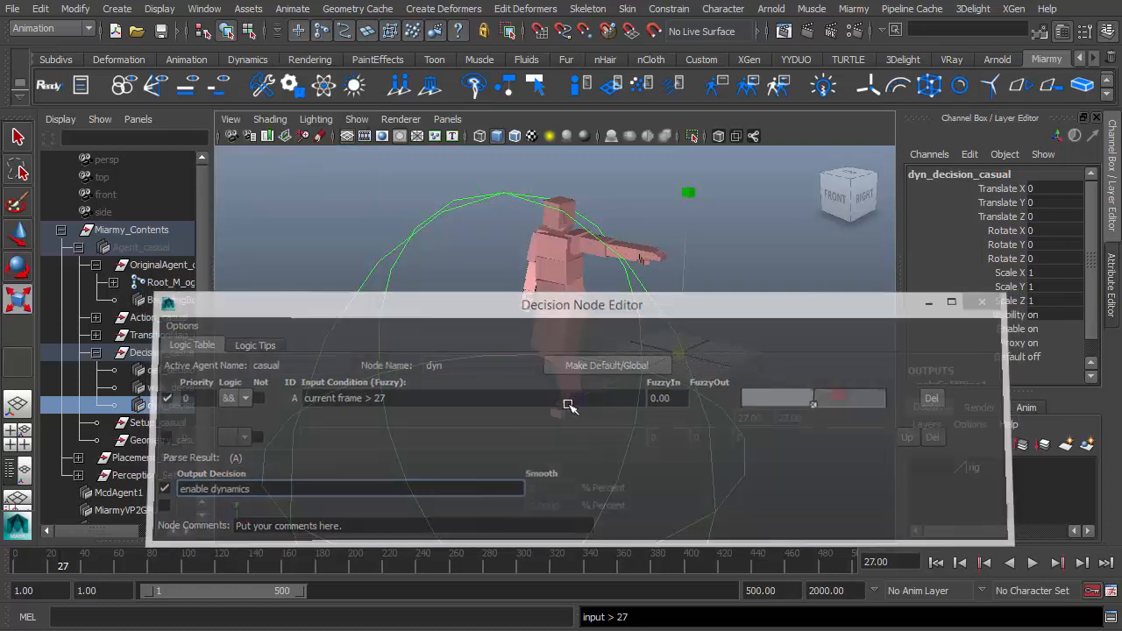
# Play the simulation from the first frame and stop it.
pyautogui.click(937, 563)
pyautogui.press('f')
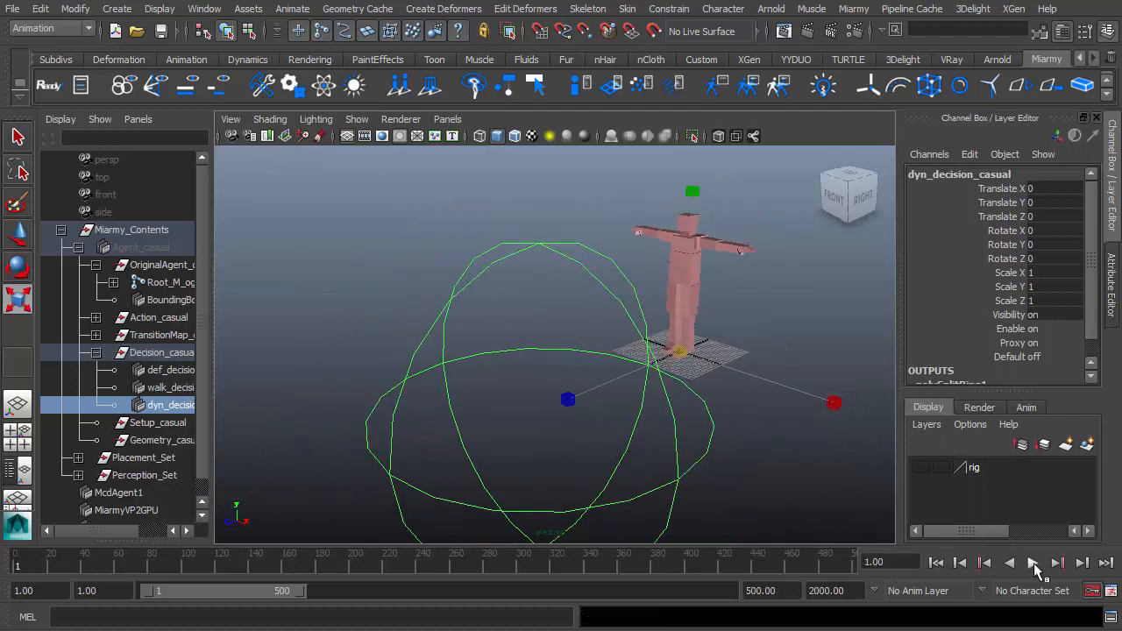
pyautogui.click(1033, 563)
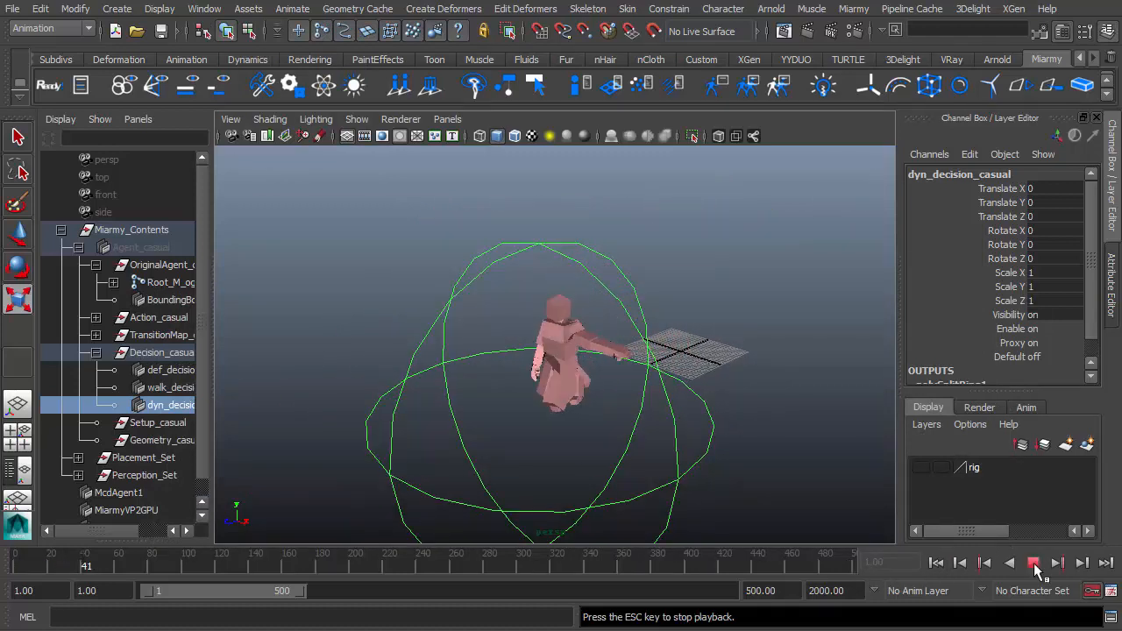
pyautogui.click(1034, 564)
# Select the perception spot, set its Magnitude to 10000, and play the simulation.
pyautogui.click(660, 480)
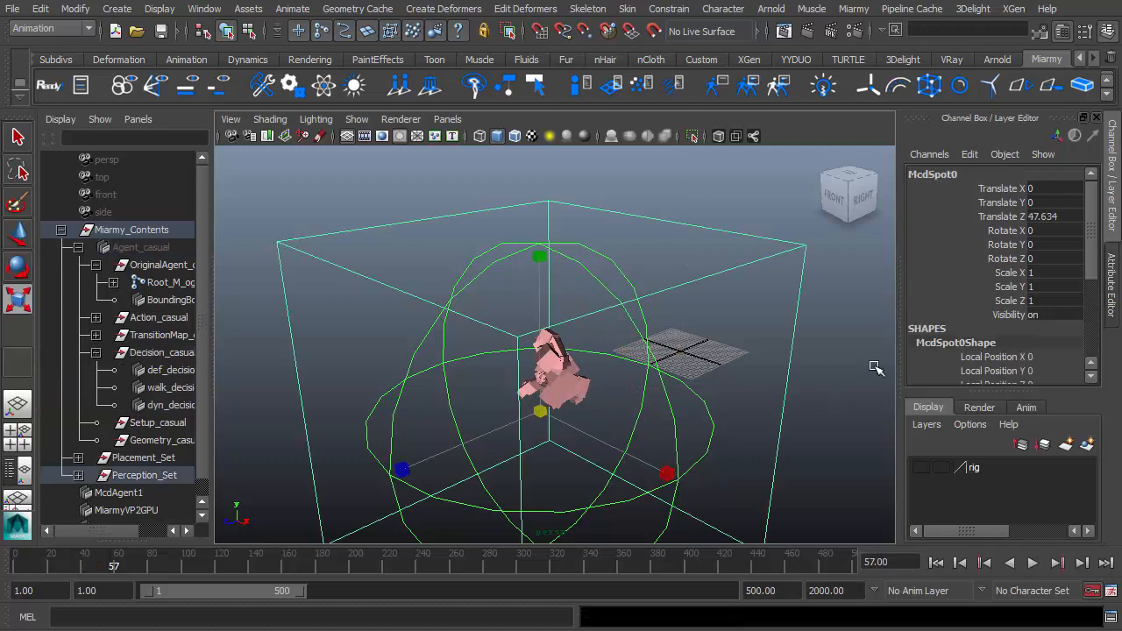
pyautogui.scroll(-3, 1010, 350)
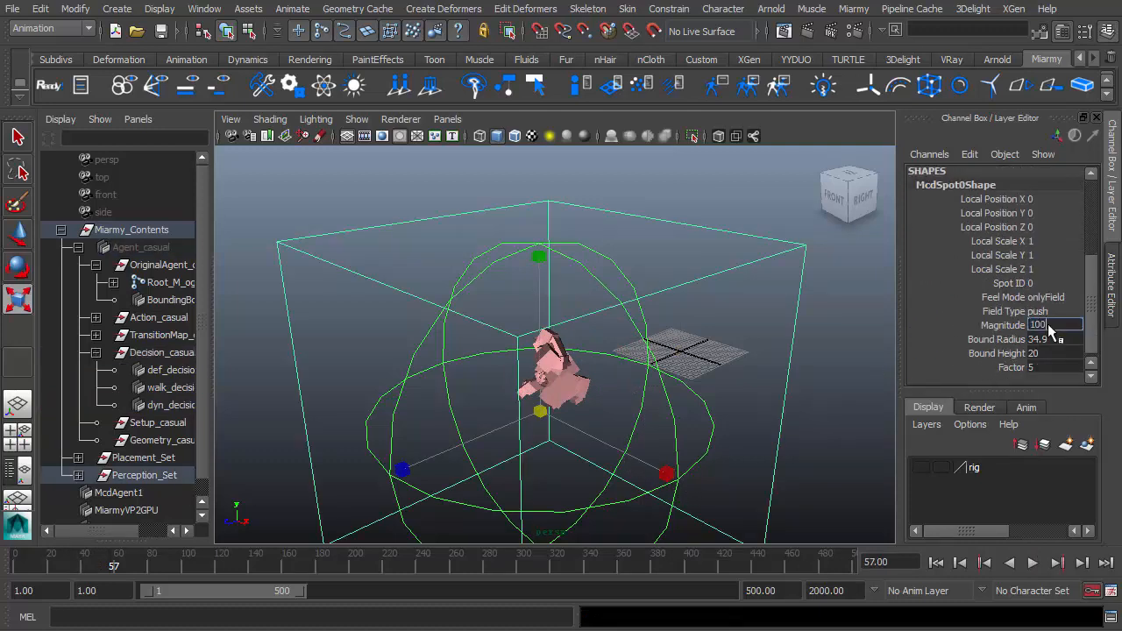
pyautogui.doubleClick(1051, 325)
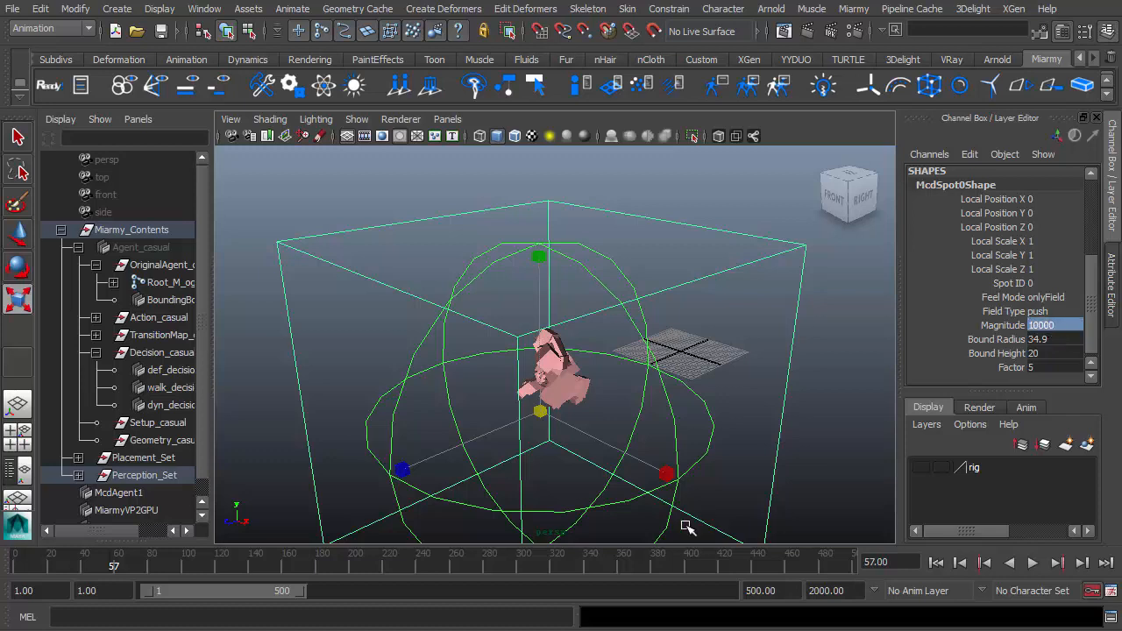
pyautogui.click(1033, 564)
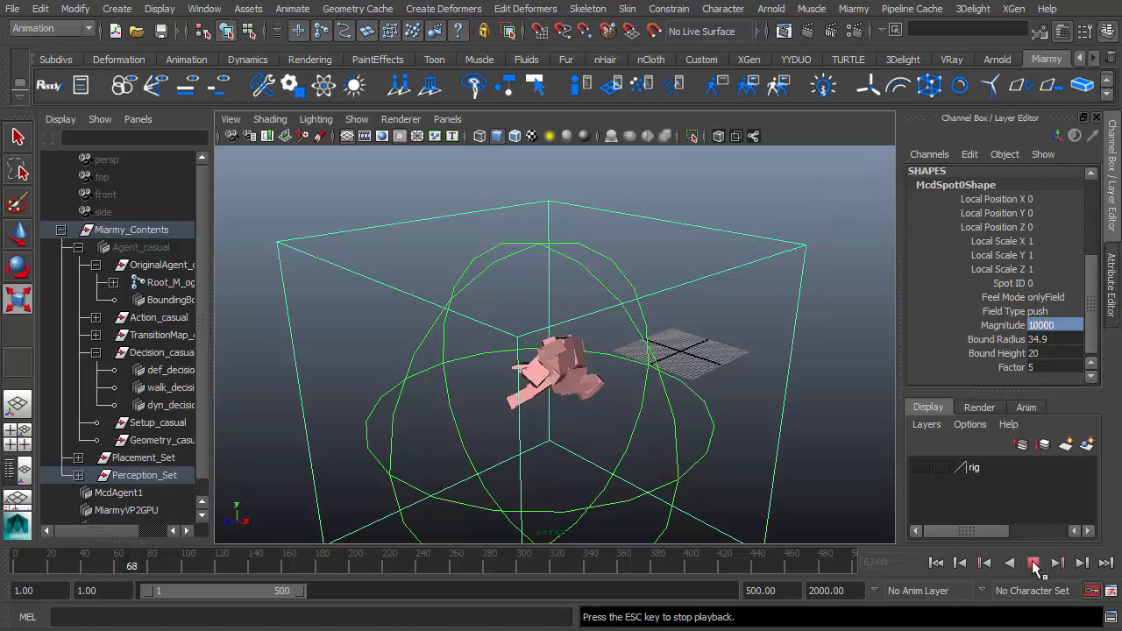
pyautogui.click(1035, 564)
# Set the perception spot's Magnitude to 50000 and play the simulation again.
pyautogui.doubleClick(1045, 325)
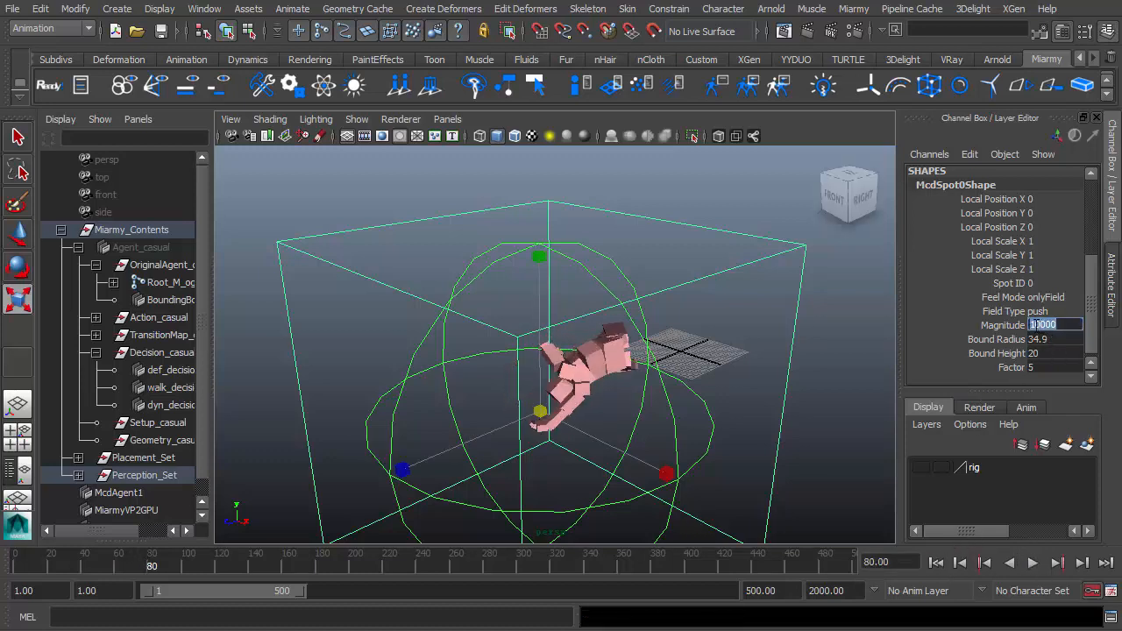
pyautogui.click(1032, 324)
pyautogui.write('5')
pyautogui.press('Return')
pyautogui.click(1031, 563)
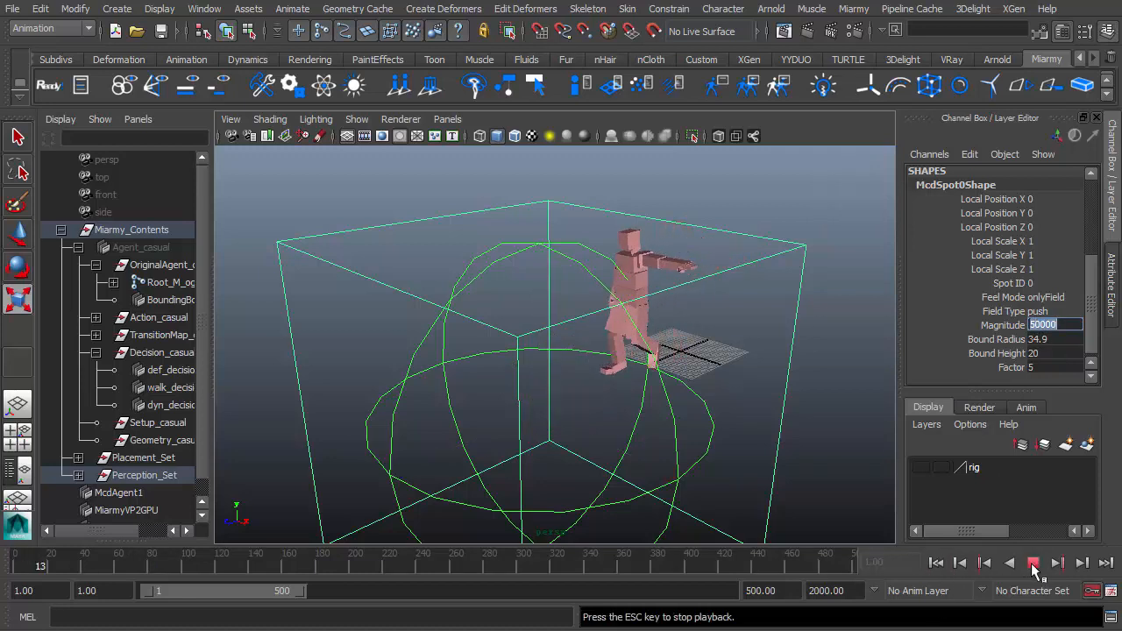
pyautogui.click(1031, 563)
# Replay the simulation from another angle and select the McdAgent1 agent.
pyautogui.keyDown('alt'); pyautogui.moveTo(739, 337); pyautogui.dragTo(689, 434, button='middle'); pyautogui.keyUp('alt')
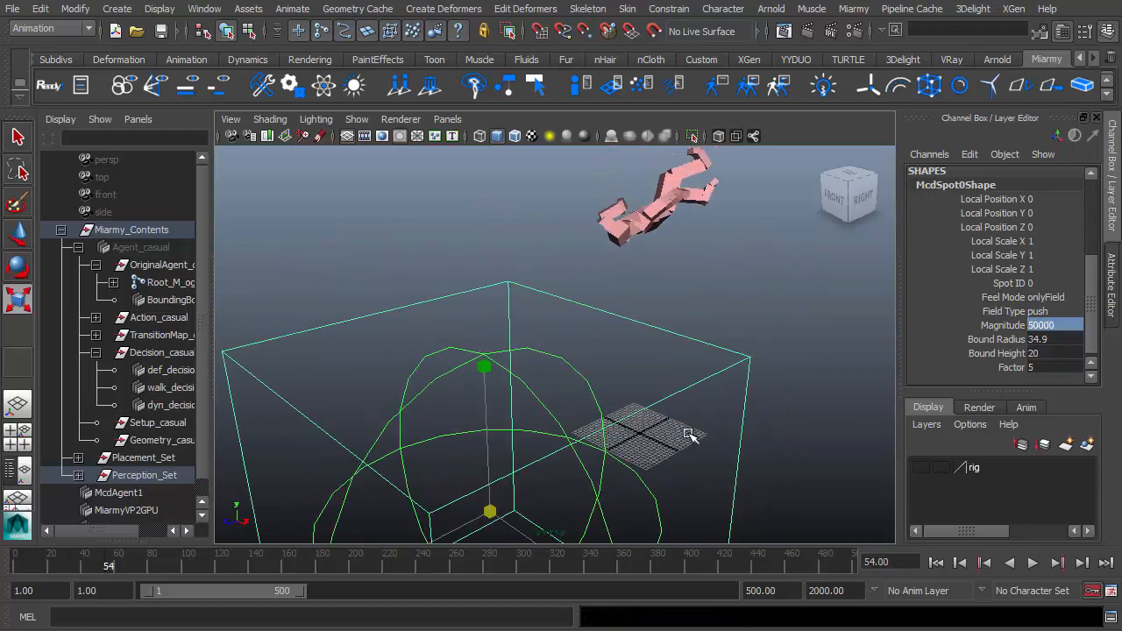
pyautogui.keyDown('alt'); pyautogui.moveTo(689, 434); pyautogui.dragTo(789, 422); pyautogui.keyUp('alt')
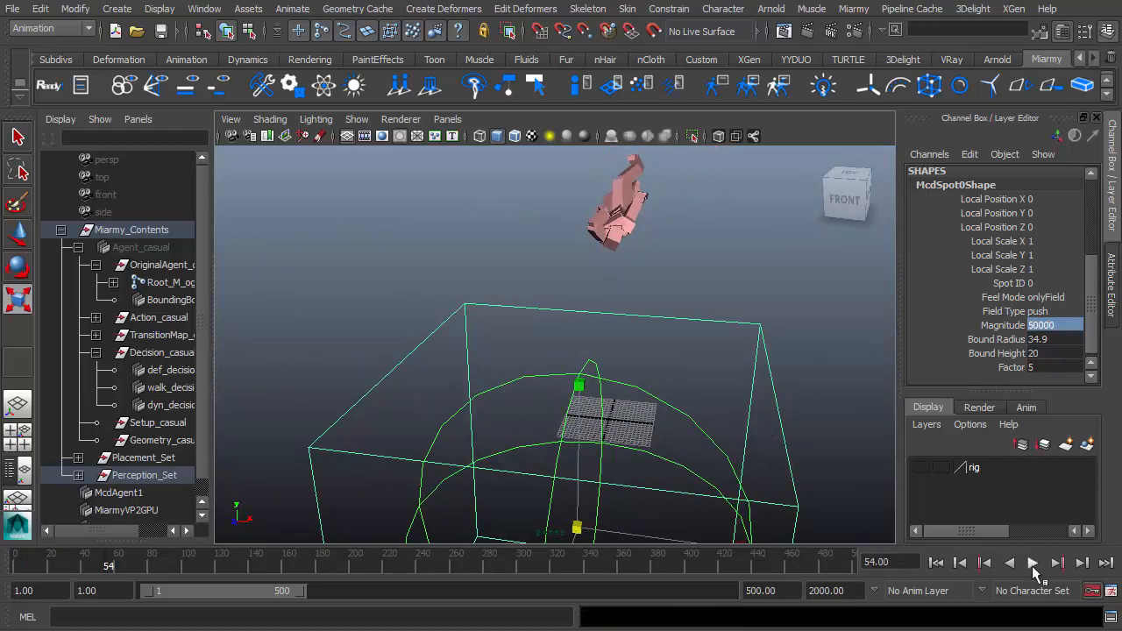
pyautogui.click(1032, 564)
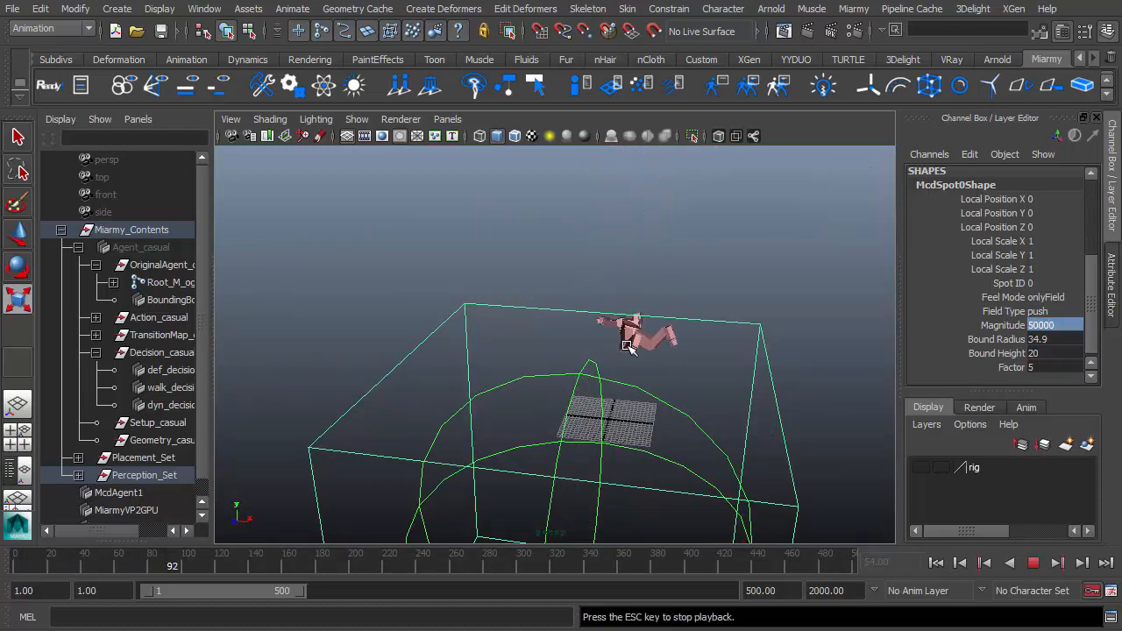
pyautogui.keyDown('alt'); pyautogui.moveTo(653, 388); pyautogui.dragTo(254, 338); pyautogui.keyUp('alt')
pyautogui.click(119, 493)
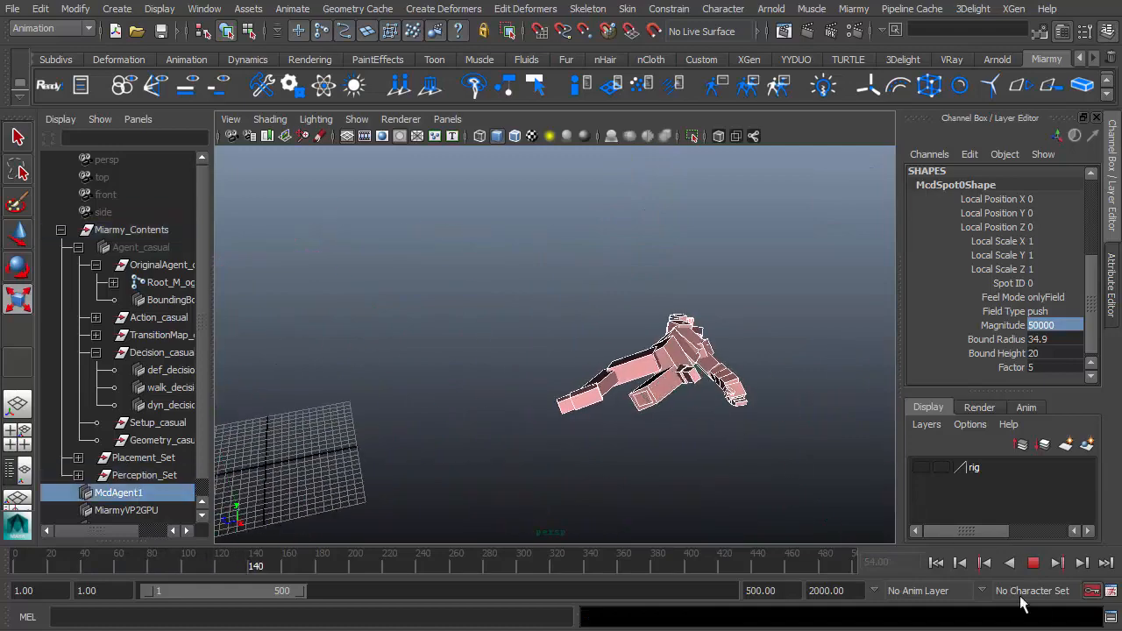
pyautogui.click(1037, 564)
# Examine the simulated agent's arm and hand closely.
pyautogui.keyDown('alt'); pyautogui.moveTo(763, 442); pyautogui.dragTo(482, 423); pyautogui.keyUp('alt')
pyautogui.keyDown('alt'); pyautogui.moveTo(481, 424); pyautogui.dragTo(575, 396, button='right'); pyautogui.keyUp('alt')
pyautogui.keyDown('alt'); pyautogui.moveTo(575, 397); pyautogui.dragTo(523, 377); pyautogui.keyUp('alt')
pyautogui.keyDown('alt'); pyautogui.moveTo(523, 377); pyautogui.dragTo(369, 462, button='right'); pyautogui.keyUp('alt')
pyautogui.keyDown('alt'); pyautogui.moveTo(387, 472); pyautogui.dragTo(327, 464); pyautogui.keyUp('alt')
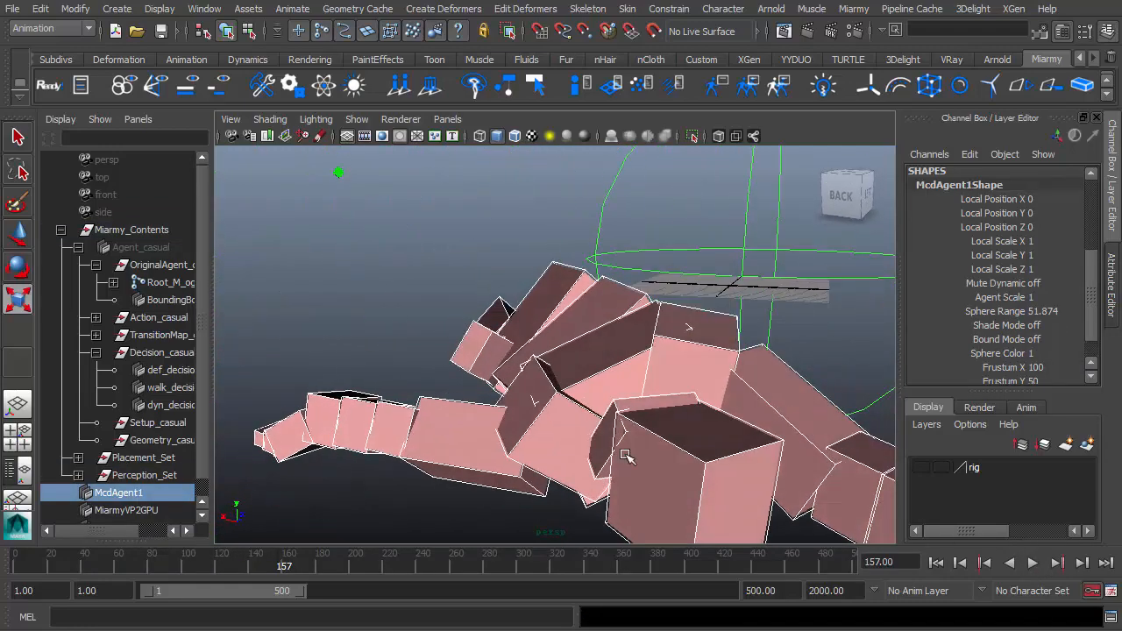
pyautogui.moveTo(627, 456)
pyautogui.keyDown('alt'); pyautogui.mouseDown()
pyautogui.moveTo(637, 445)
pyautogui.moveTo(618, 465)
pyautogui.moveTo(644, 486)
pyautogui.moveTo(783, 465)
pyautogui.mouseUp(); pyautogui.keyUp('alt')
pyautogui.keyDown('alt'); pyautogui.moveTo(783, 465); pyautogui.dragTo(718, 448, button='right'); pyautogui.keyUp('alt')
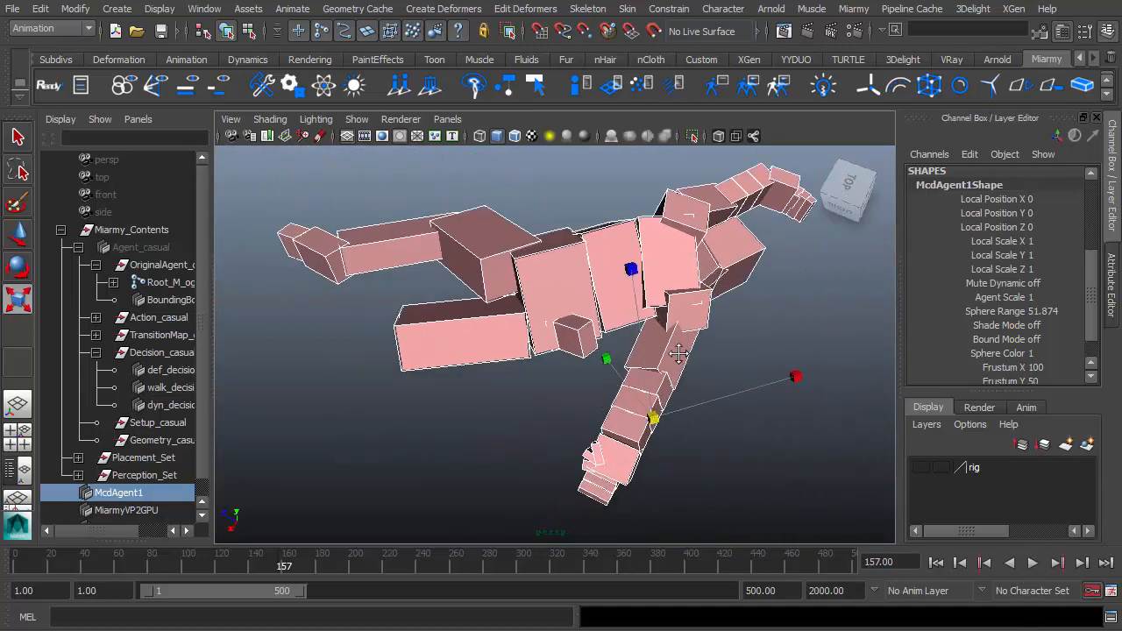
pyautogui.keyDown('alt'); pyautogui.moveTo(613, 474); pyautogui.dragTo(702, 491, button='right'); pyautogui.keyUp('alt')
pyautogui.keyDown('alt'); pyautogui.moveTo(653, 530); pyautogui.dragTo(659, 467, button='middle'); pyautogui.keyUp('alt')
pyautogui.keyDown('alt'); pyautogui.moveTo(660, 469); pyautogui.dragTo(620, 394); pyautogui.keyUp('alt')
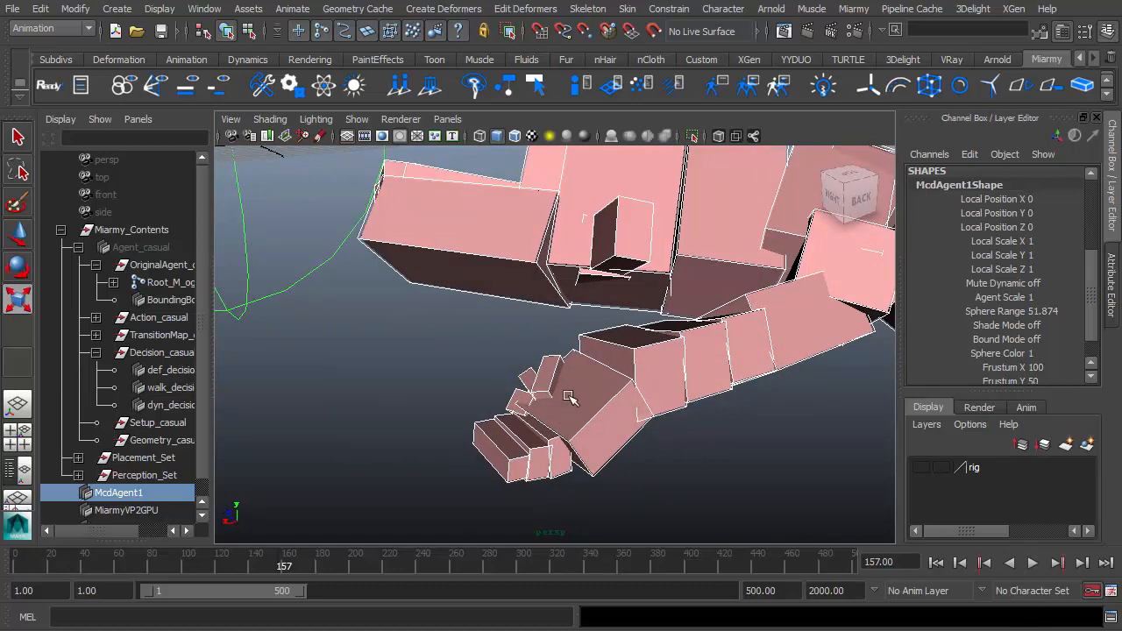
pyautogui.keyDown('alt'); pyautogui.moveTo(524, 434); pyautogui.dragTo(538, 480); pyautogui.keyUp('alt')
pyautogui.keyDown('alt'); pyautogui.moveTo(537, 480); pyautogui.dragTo(551, 413, button='middle'); pyautogui.keyUp('alt')
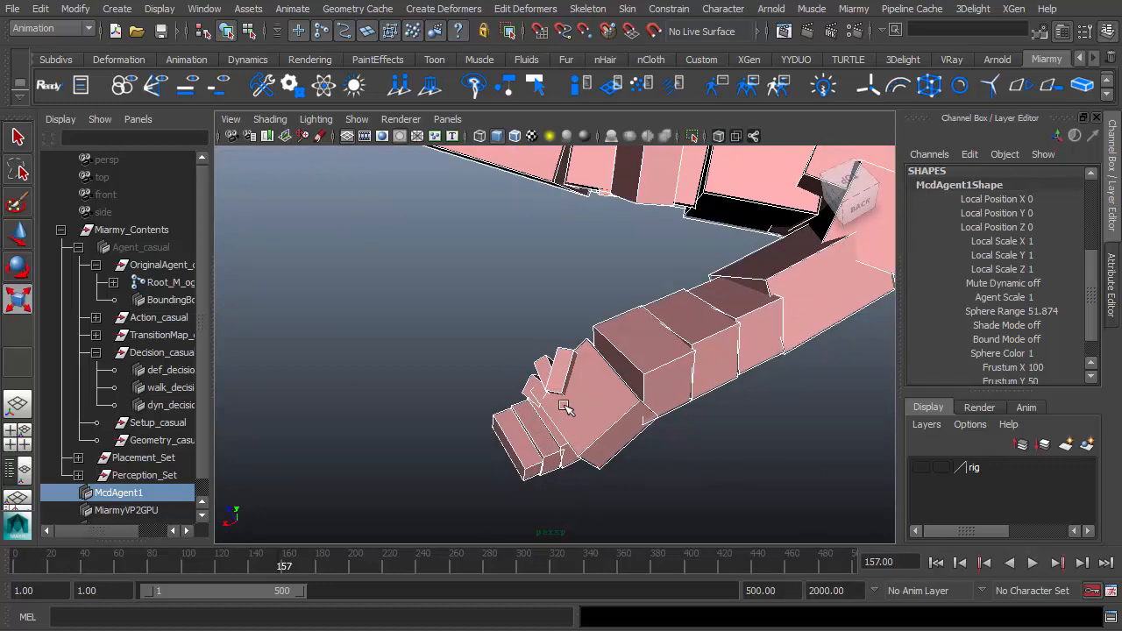
pyautogui.keyDown('alt'); pyautogui.moveTo(507, 406); pyautogui.dragTo(478, 421); pyautogui.keyUp('alt')
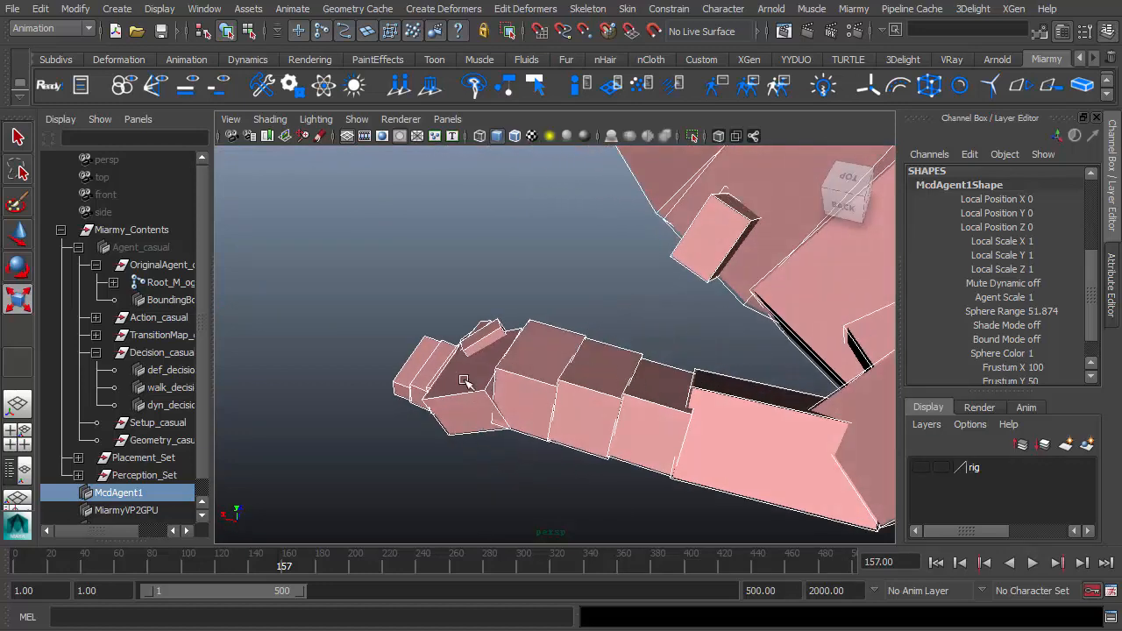
pyautogui.keyDown('alt'); pyautogui.moveTo(574, 366); pyautogui.dragTo(654, 421); pyautogui.keyUp('alt')
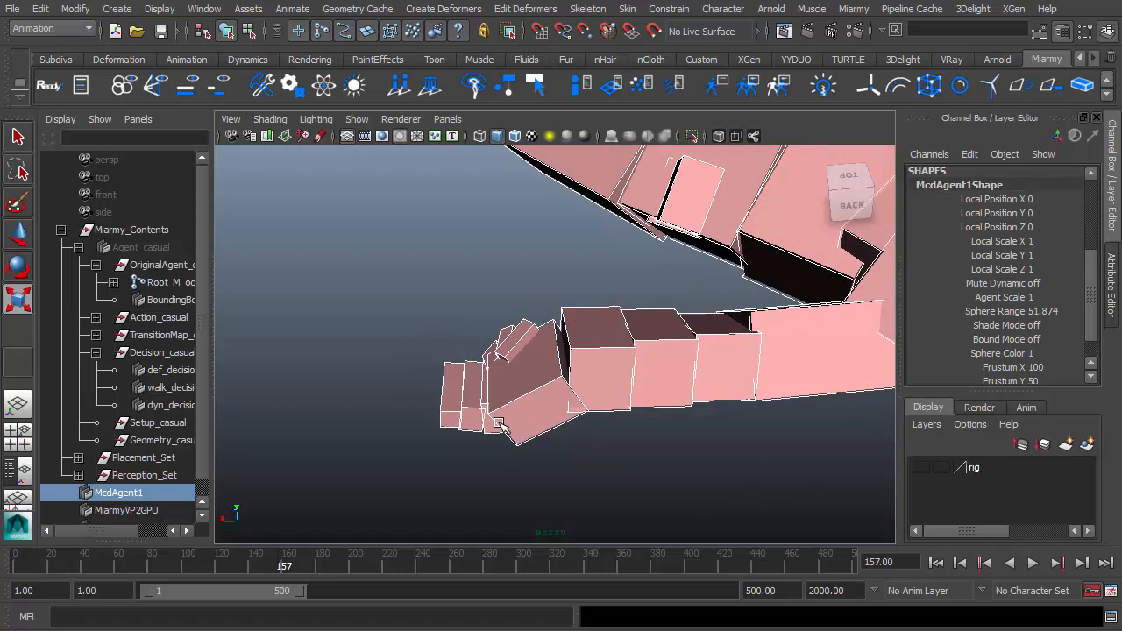
pyautogui.keyDown('alt'); pyautogui.moveTo(507, 432); pyautogui.dragTo(674, 396); pyautogui.keyUp('alt')
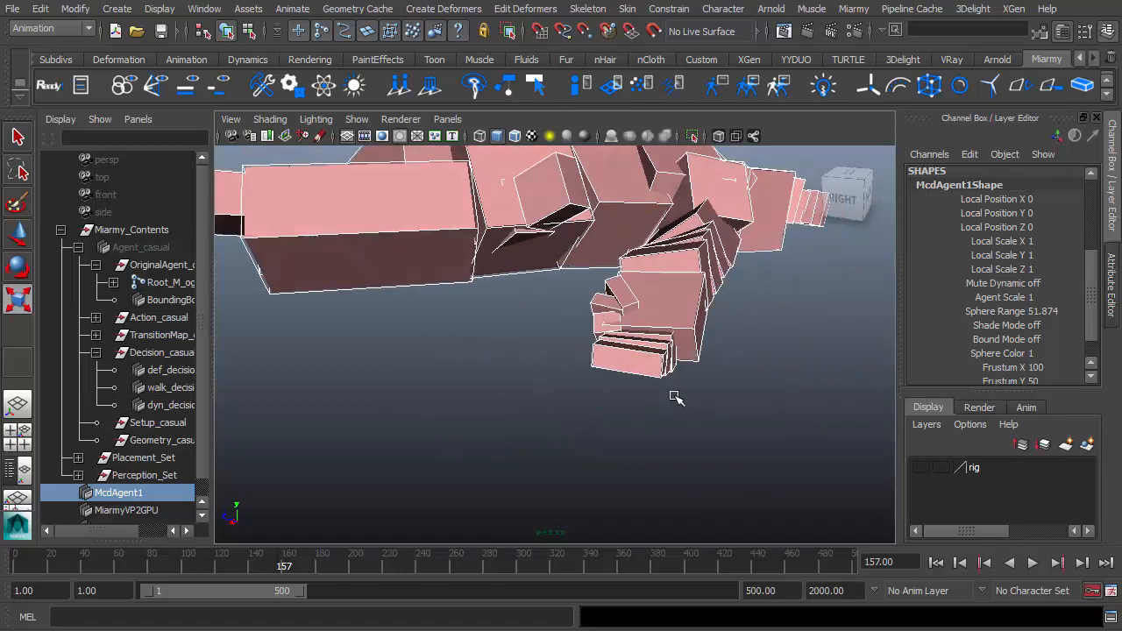
pyautogui.keyDown('alt'); pyautogui.moveTo(674, 396); pyautogui.dragTo(583, 355, button='right'); pyautogui.keyUp('alt')
pyautogui.keyDown('alt'); pyautogui.moveTo(583, 355); pyautogui.dragTo(619, 456, button='middle'); pyautogui.keyUp('alt')
# Remove the placed agents, select the left wrist bone, and turn on its Disable Dyn Sub Tree.
pyautogui.click(431, 89)
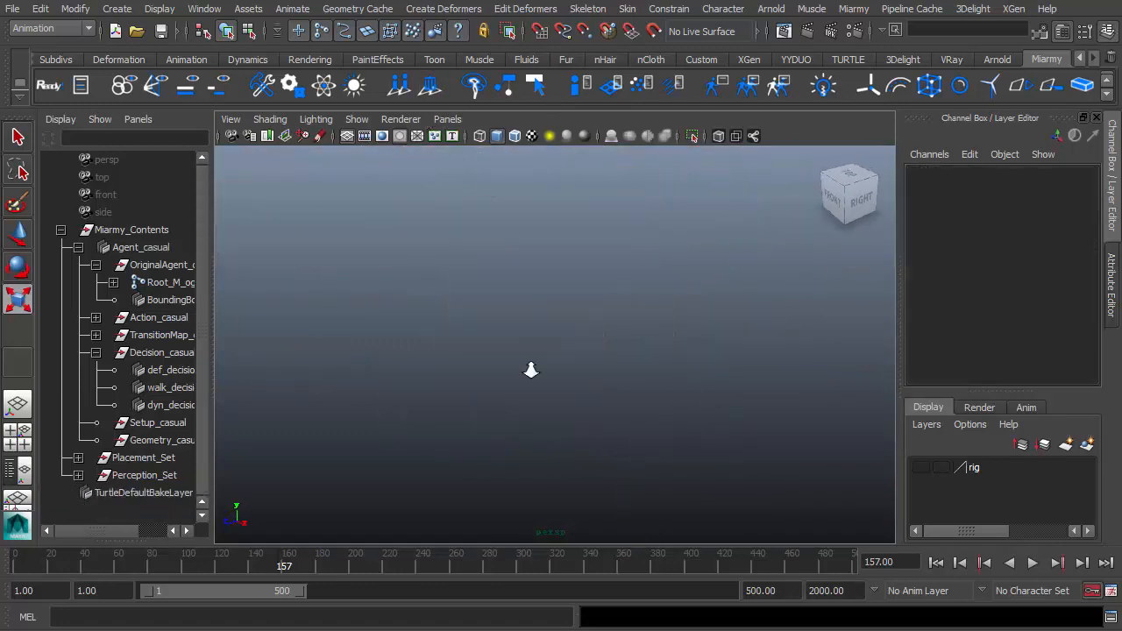
pyautogui.press('f')
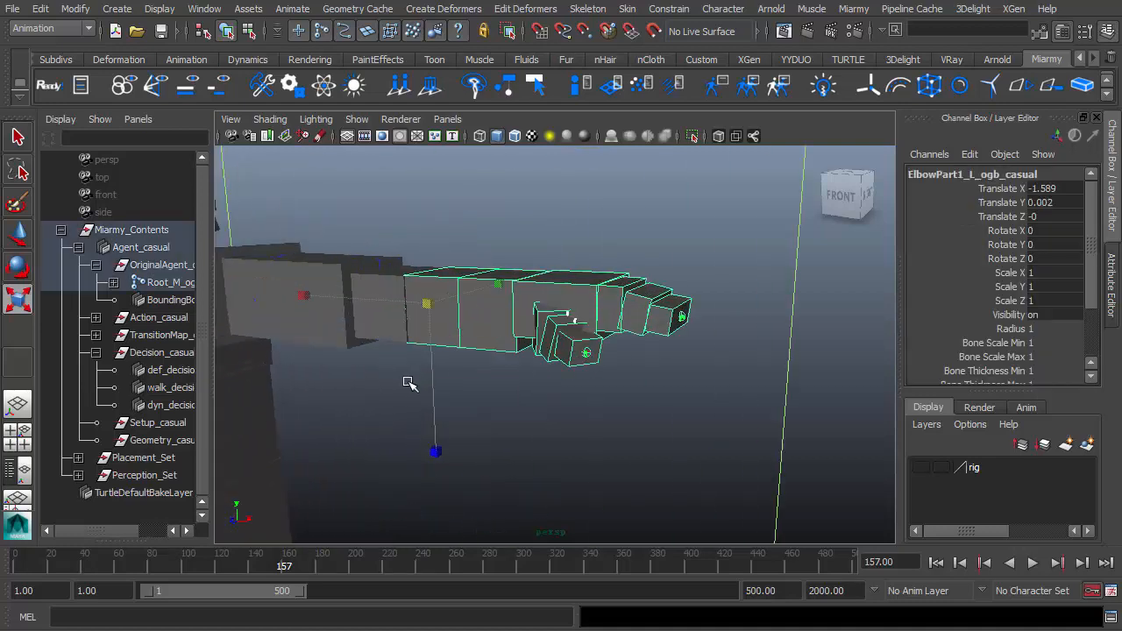
pyautogui.click(529, 292)
pyautogui.scroll(-3, 529, 292)
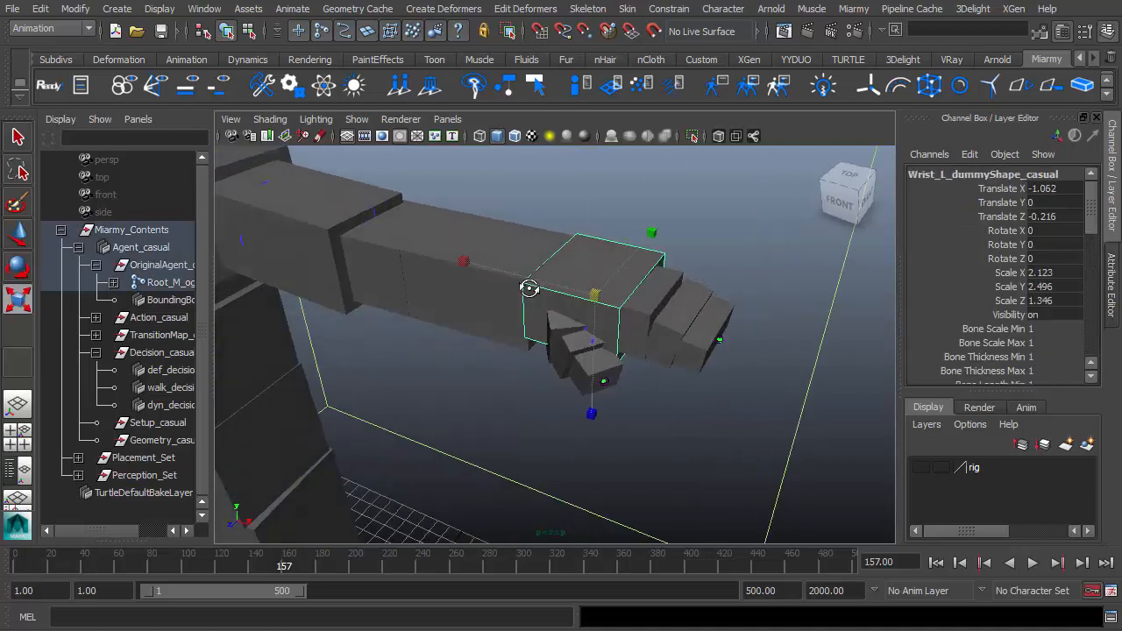
pyautogui.keyDown('alt'); pyautogui.moveTo(528, 293); pyautogui.dragTo(610, 302); pyautogui.keyUp('alt')
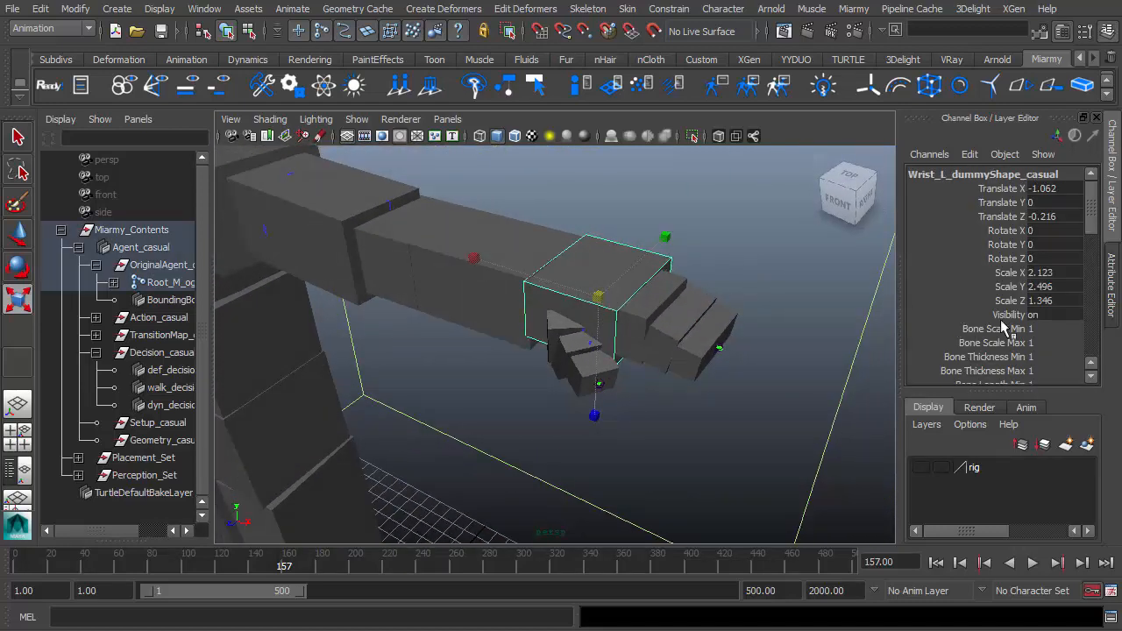
pyautogui.scroll(-6, 1037, 324)
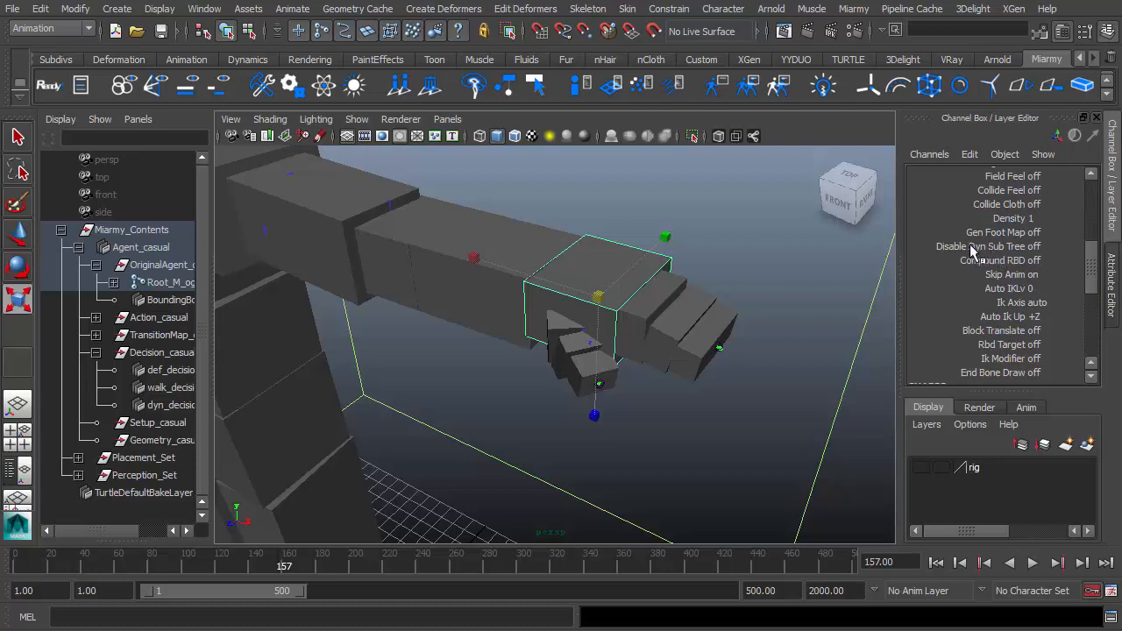
pyautogui.scroll(1, 971, 277)
pyautogui.click(969, 288)
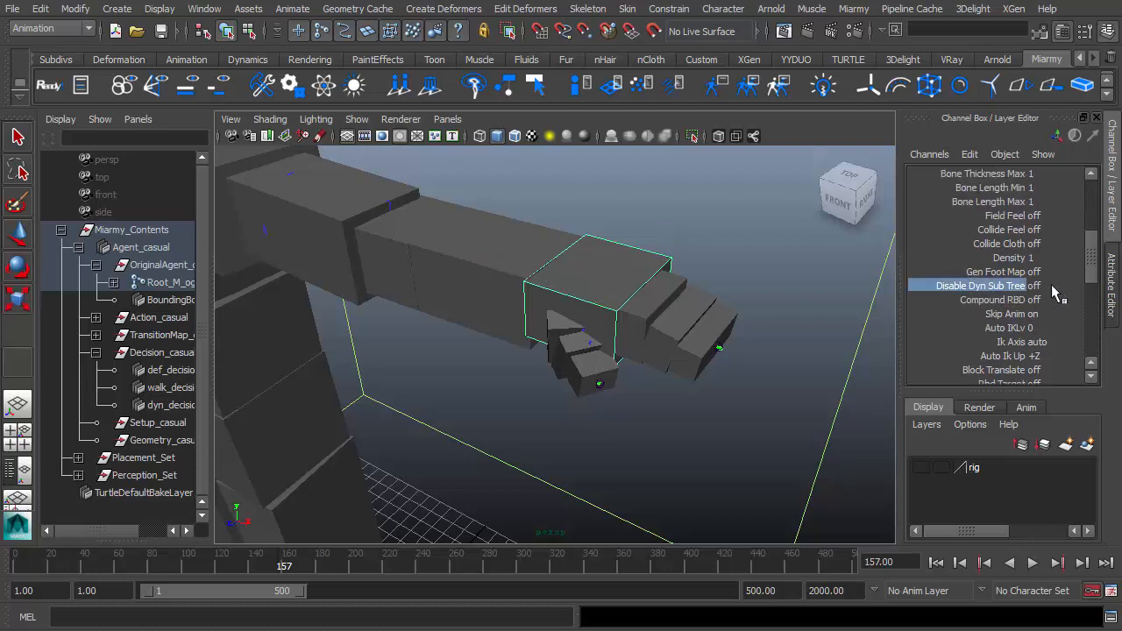
pyautogui.click(1051, 285)
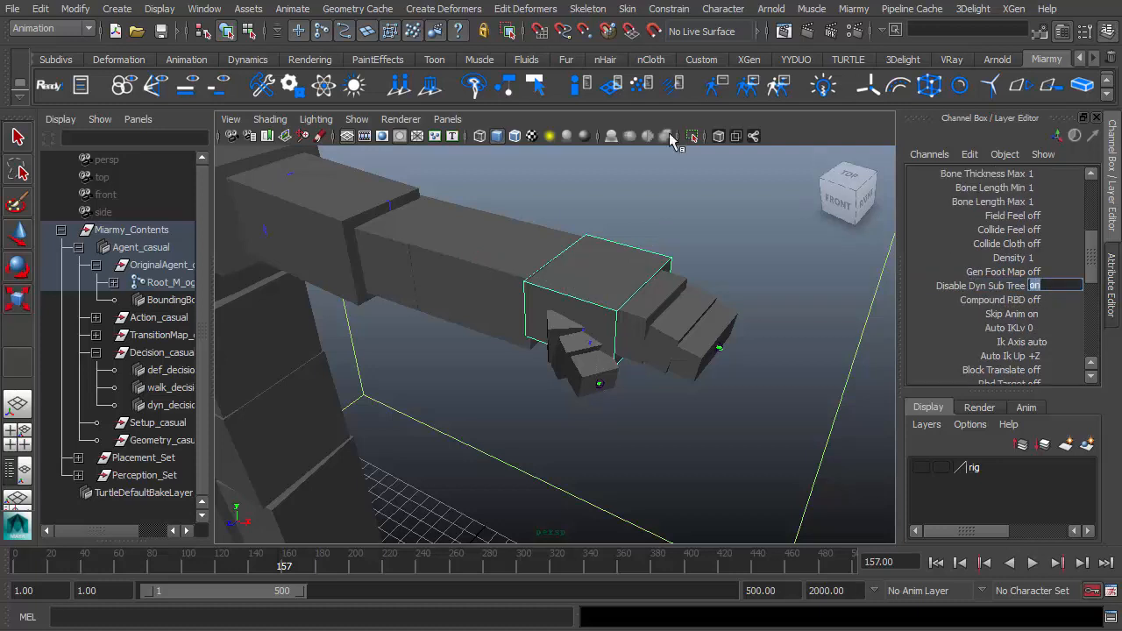
# Select the other wrist bone and set its Disable Dyn Sub Tree to 1.
pyautogui.keyDown('alt'); pyautogui.moveTo(671, 344); pyautogui.dragTo(707, 338); pyautogui.keyUp('alt')
pyautogui.keyDown('alt'); pyautogui.moveTo(707, 339); pyautogui.dragTo(633, 351, button='right'); pyautogui.keyUp('alt')
pyautogui.keyDown('alt'); pyautogui.moveTo(633, 351); pyautogui.dragTo(706, 369, button='middle'); pyautogui.keyUp('alt')
pyautogui.keyDown('alt'); pyautogui.moveTo(707, 368); pyautogui.dragTo(658, 364); pyautogui.keyUp('alt')
pyautogui.press('f')
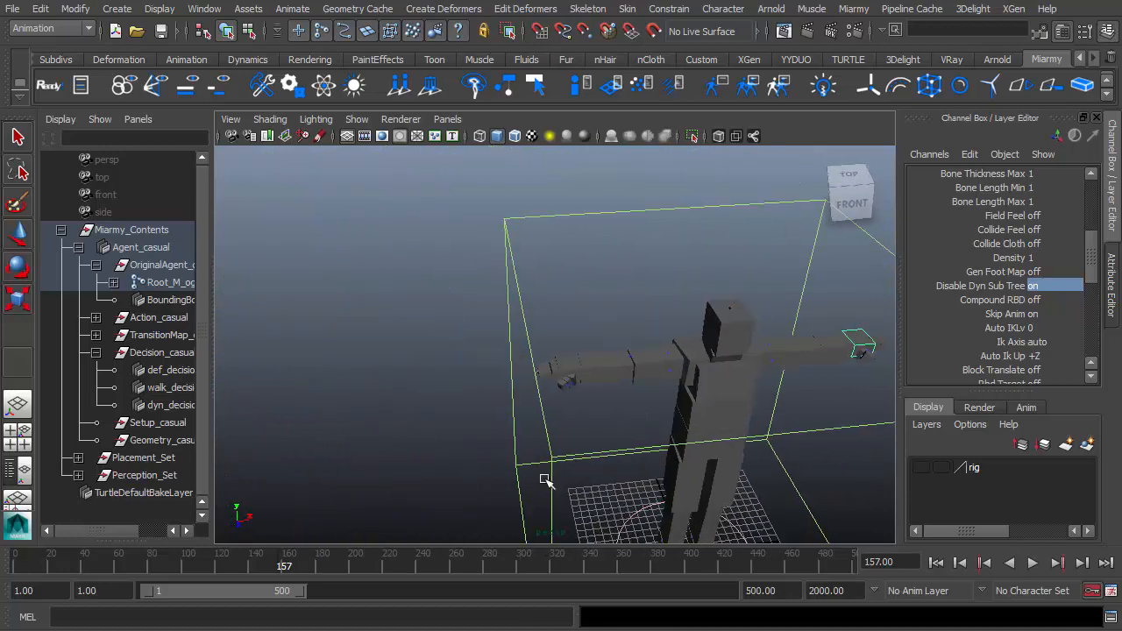
pyautogui.press('w')
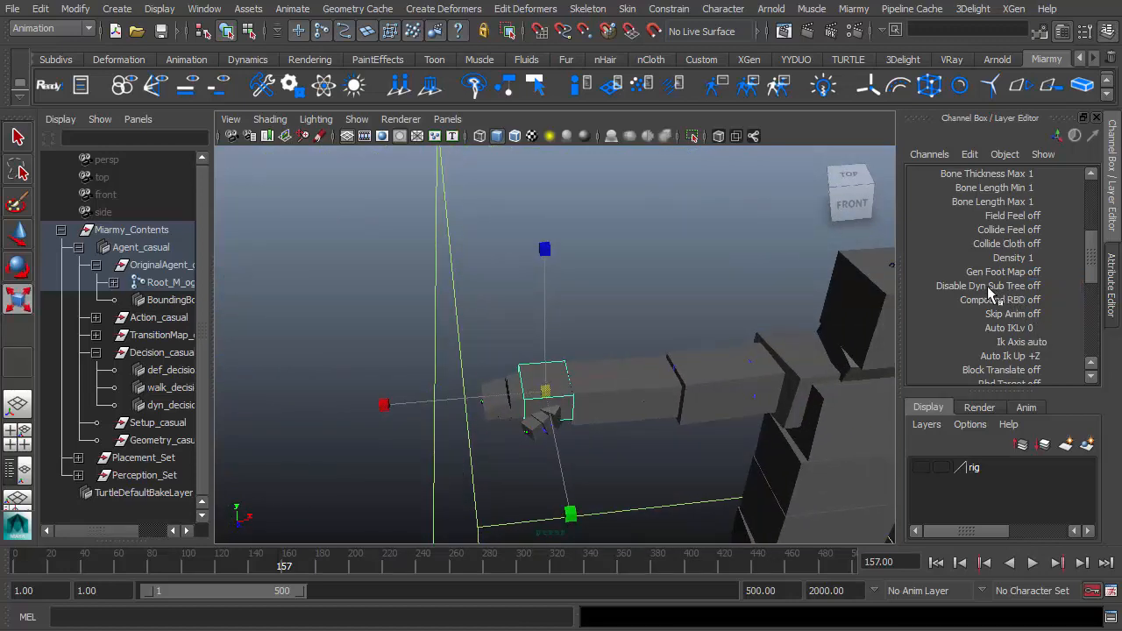
pyautogui.click(988, 286)
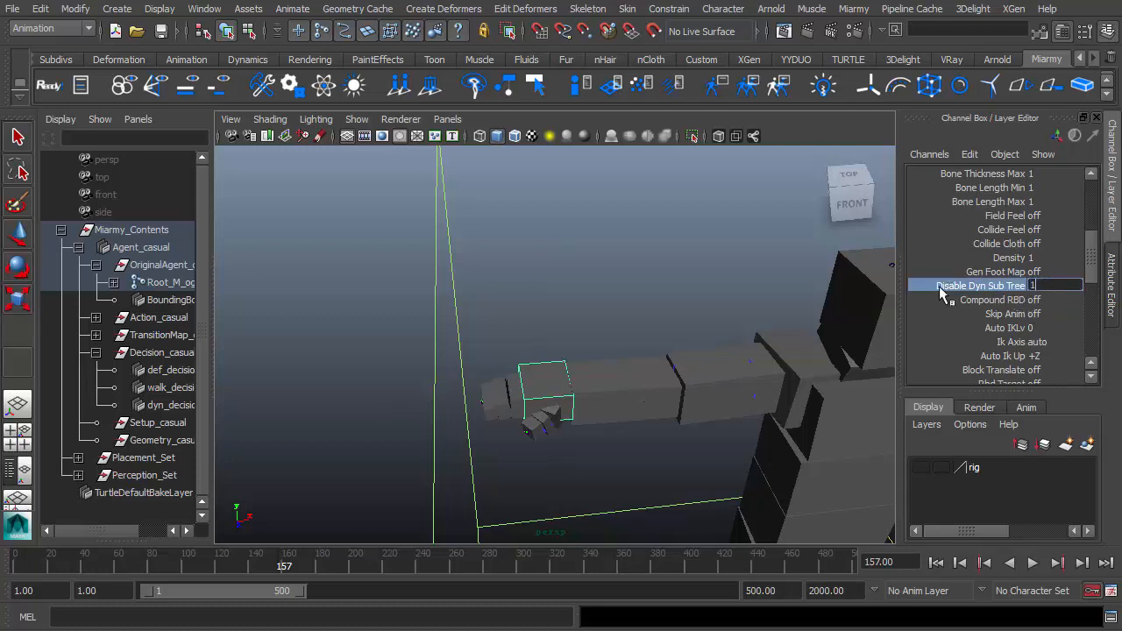
# Place the crowd agents in the scene again with Place Agents.
pyautogui.scroll(-8, 768, 327)
pyautogui.scroll(-4, 759, 434)
pyautogui.keyDown('alt'); pyautogui.moveTo(760, 433); pyautogui.dragTo(745, 401, button='middle'); pyautogui.keyUp('alt')
pyautogui.click(401, 87)
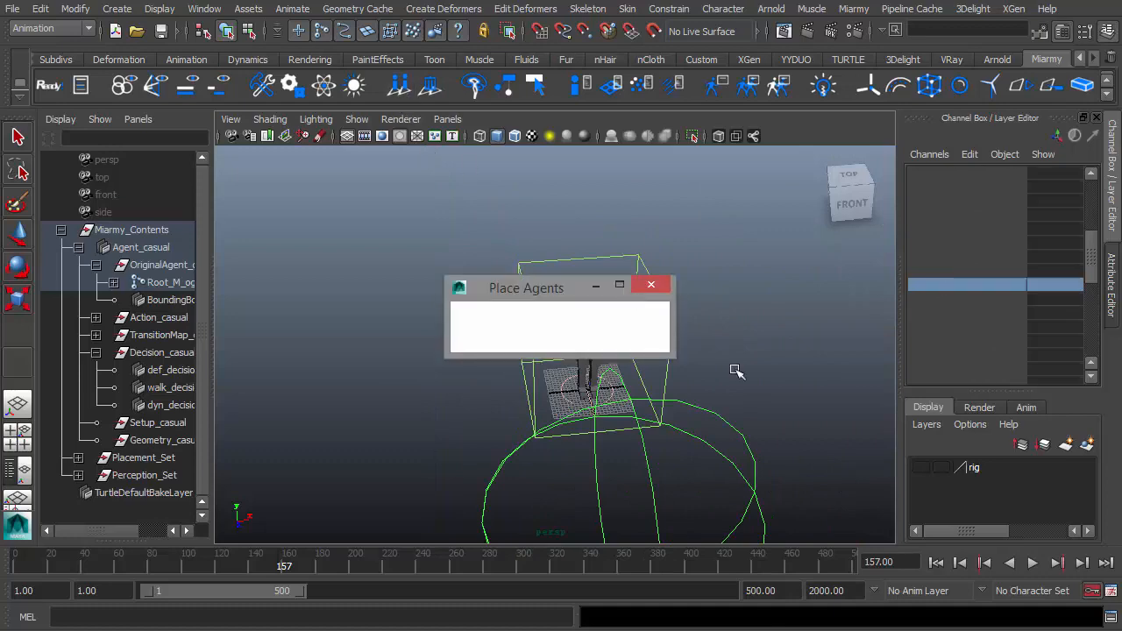
# Rewind to the first frame, play the simulation, and stop playback partway through.
pyautogui.keyDown('alt'); pyautogui.moveTo(736, 372); pyautogui.dragTo(721, 342); pyautogui.keyUp('alt')
pyautogui.click(936, 563)
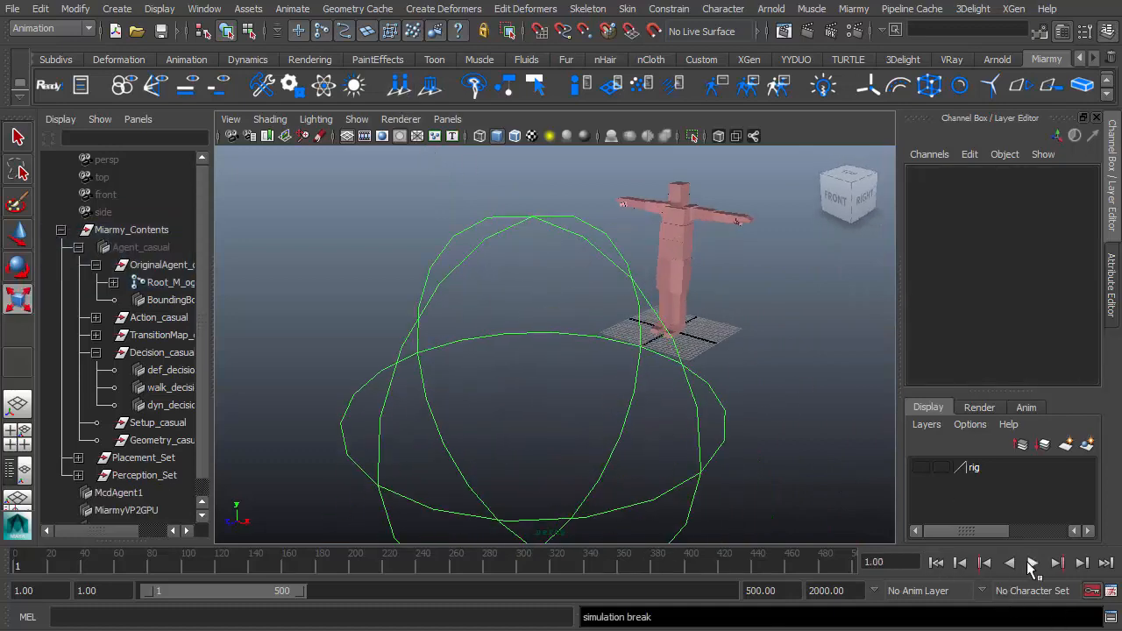
pyautogui.click(1033, 563)
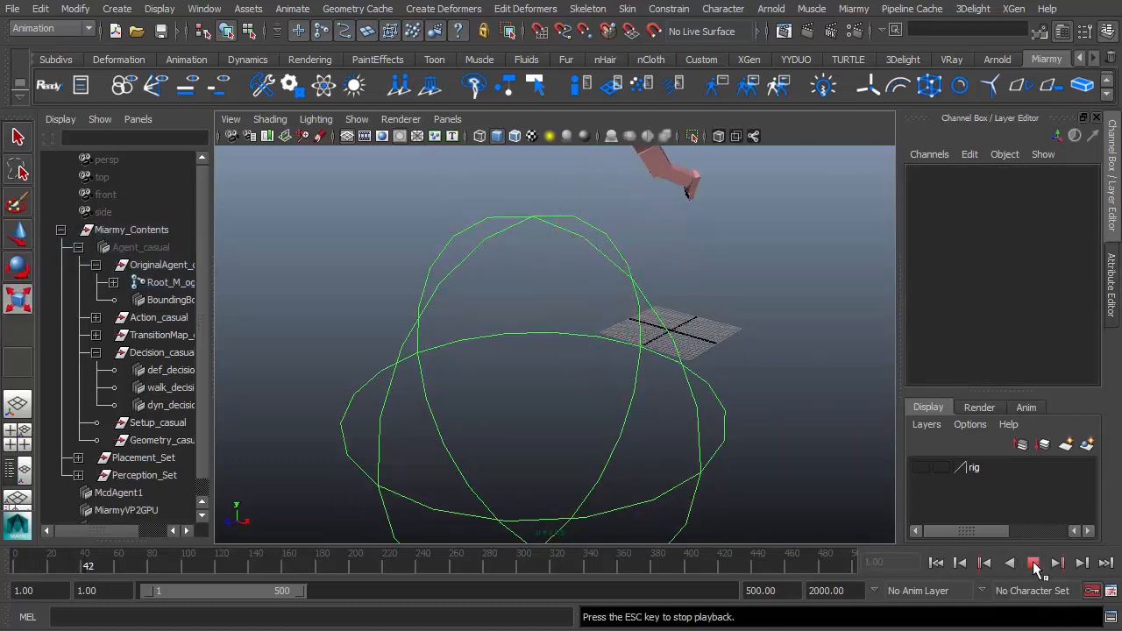
pyautogui.click(1035, 565)
# Select the simulated McdAgent1 agent in the viewport.
pyautogui.keyDown('alt'); pyautogui.moveTo(753, 327); pyautogui.dragTo(695, 613, button='middle'); pyautogui.keyUp('alt')
pyautogui.click(602, 375)
pyautogui.keyDown('alt'); pyautogui.moveTo(692, 423); pyautogui.dragTo(369, 447, button='right'); pyautogui.keyUp('alt')
pyautogui.keyDown('alt'); pyautogui.moveTo(368, 456); pyautogui.dragTo(483, 436); pyautogui.keyUp('alt')
pyautogui.keyDown('alt'); pyautogui.moveTo(482, 437); pyautogui.dragTo(609, 371, button='right'); pyautogui.keyUp('alt')
pyautogui.keyDown('alt'); pyautogui.moveTo(609, 372); pyautogui.dragTo(602, 441, button='middle'); pyautogui.keyUp('alt')
pyautogui.keyDown('alt'); pyautogui.moveTo(602, 442); pyautogui.dragTo(623, 436); pyautogui.keyUp('alt')
pyautogui.keyDown('alt'); pyautogui.moveTo(624, 436); pyautogui.dragTo(693, 447, button='right'); pyautogui.keyUp('alt')
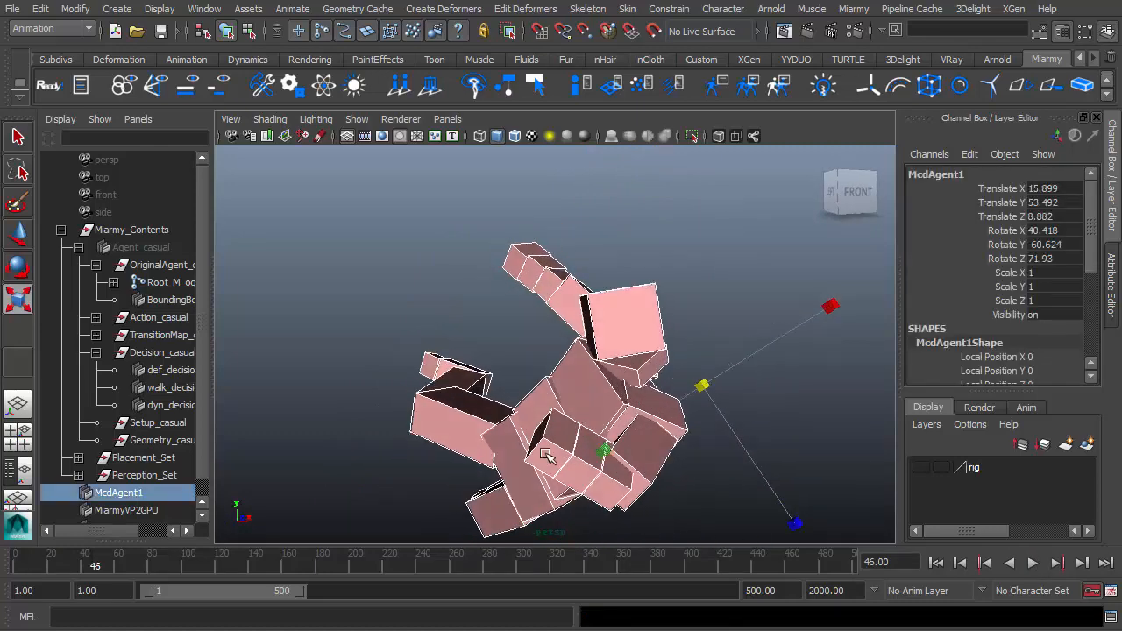
# Examine the simulated agent's body and arm poses from several angles.
pyautogui.moveTo(540, 439)
pyautogui.keyDown('alt'); pyautogui.mouseDown()
pyautogui.moveTo(509, 403)
pyautogui.moveTo(550, 438)
pyautogui.mouseUp(); pyautogui.keyUp('alt')
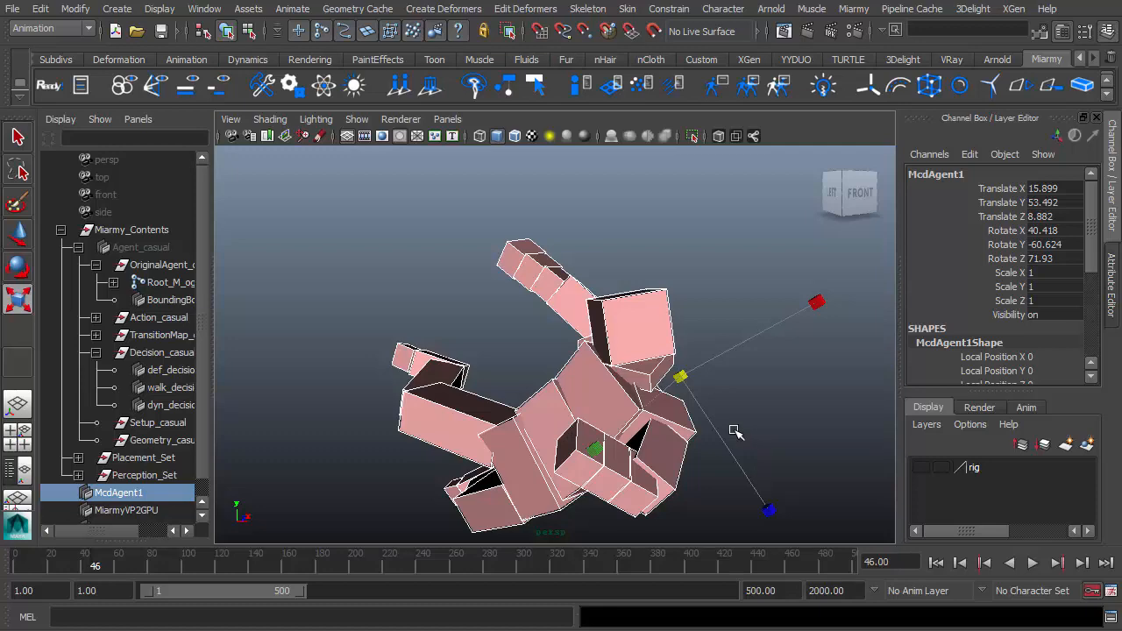
pyautogui.keyDown('alt'); pyautogui.moveTo(731, 451); pyautogui.dragTo(784, 441); pyautogui.keyUp('alt')
pyautogui.keyDown('alt'); pyautogui.moveTo(784, 441); pyautogui.dragTo(640, 437, button='right'); pyautogui.keyUp('alt')
pyautogui.moveTo(640, 437)
pyautogui.keyDown('alt'); pyautogui.mouseDown()
pyautogui.moveTo(588, 433)
pyautogui.moveTo(648, 444)
pyautogui.moveTo(622, 442)
pyautogui.mouseUp(); pyautogui.keyUp('alt')
pyautogui.keyDown('alt'); pyautogui.moveTo(622, 441); pyautogui.dragTo(679, 446, button='right'); pyautogui.keyUp('alt')
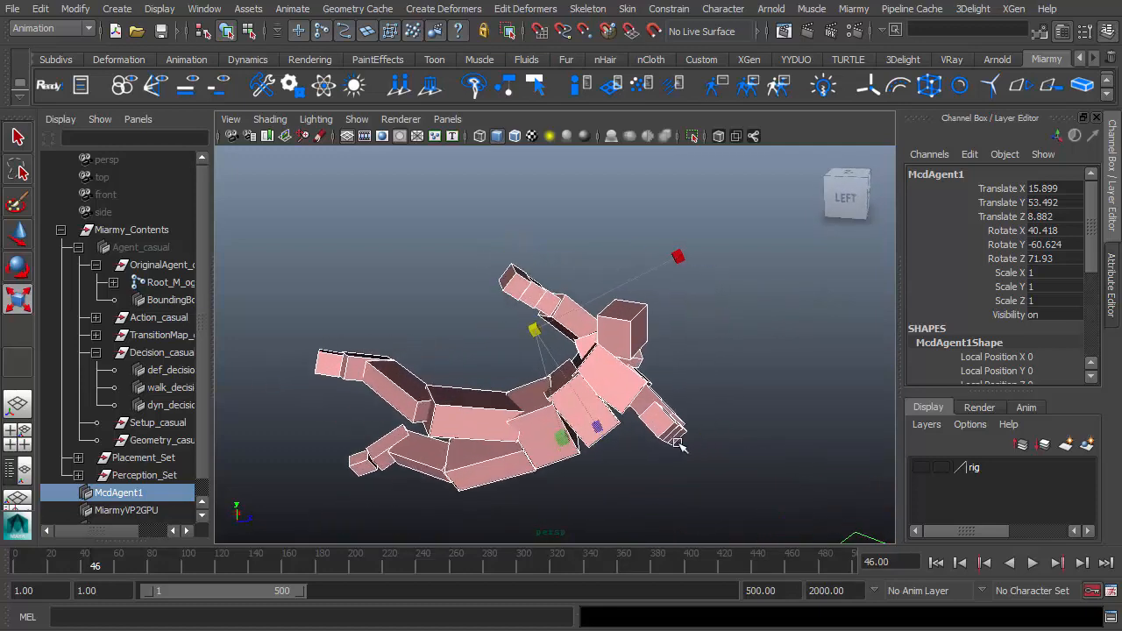
pyautogui.keyDown('alt'); pyautogui.moveTo(656, 437); pyautogui.dragTo(509, 274); pyautogui.keyUp('alt')
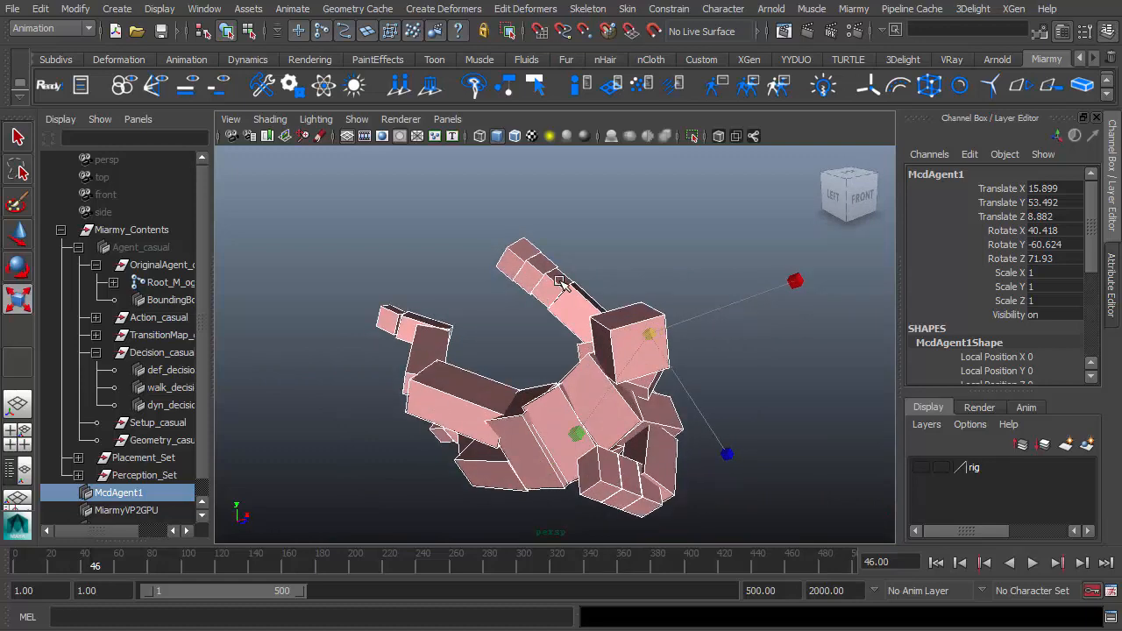
pyautogui.keyDown('alt'); pyautogui.moveTo(612, 299); pyautogui.dragTo(410, 438); pyautogui.keyUp('alt')
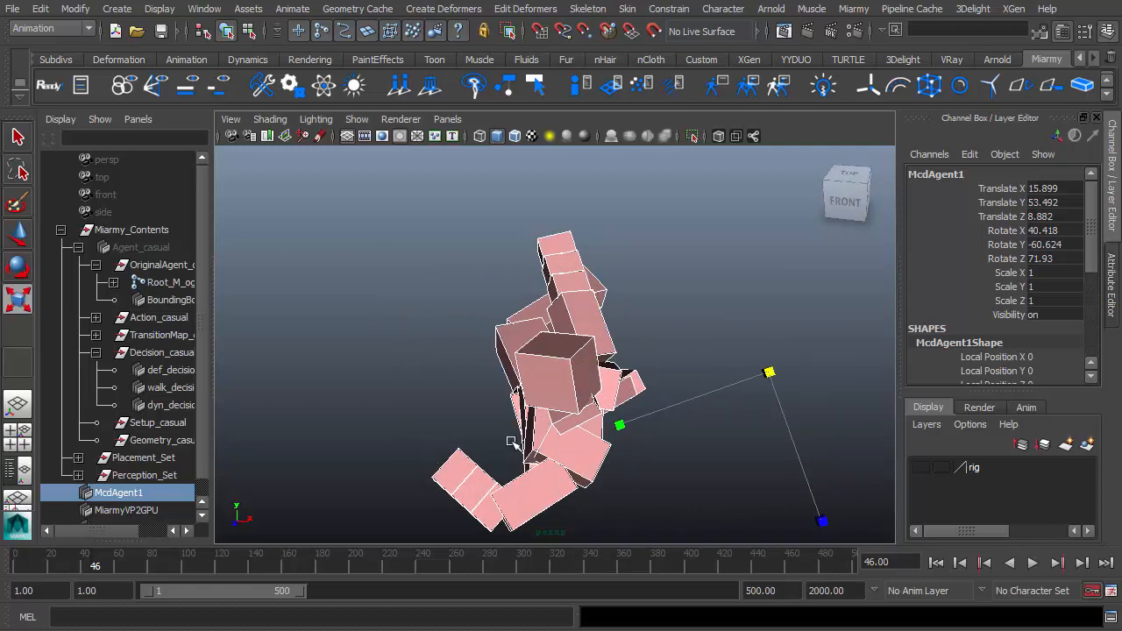
pyautogui.keyDown('alt'); pyautogui.moveTo(541, 465); pyautogui.dragTo(683, 435); pyautogui.keyUp('alt')
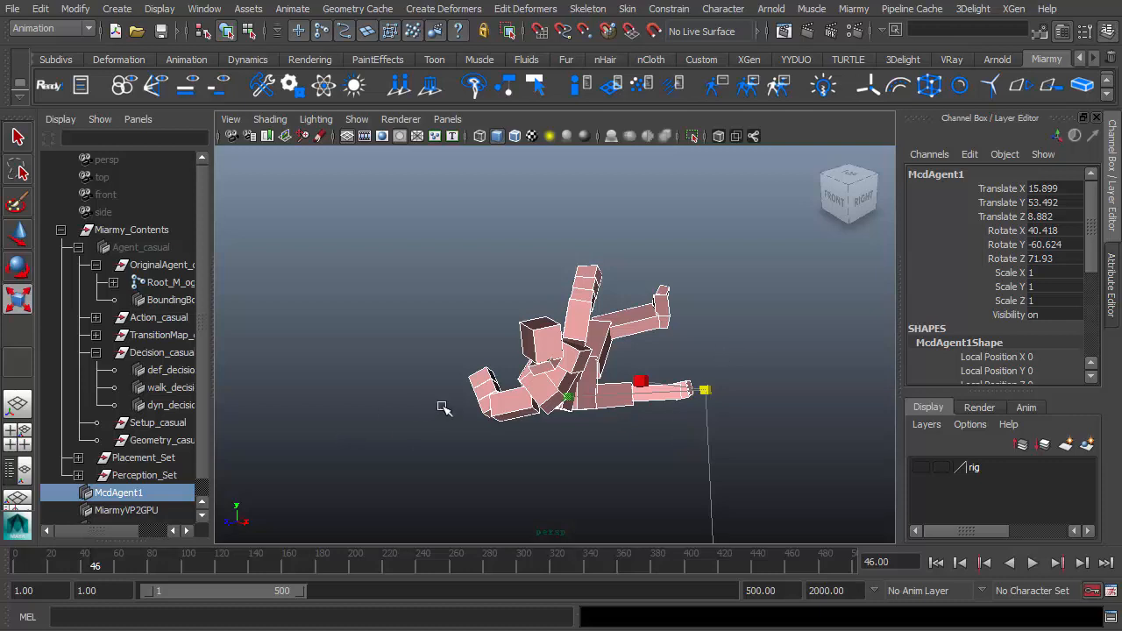
pyautogui.keyDown('alt'); pyautogui.moveTo(510, 413); pyautogui.dragTo(536, 421); pyautogui.keyUp('alt')
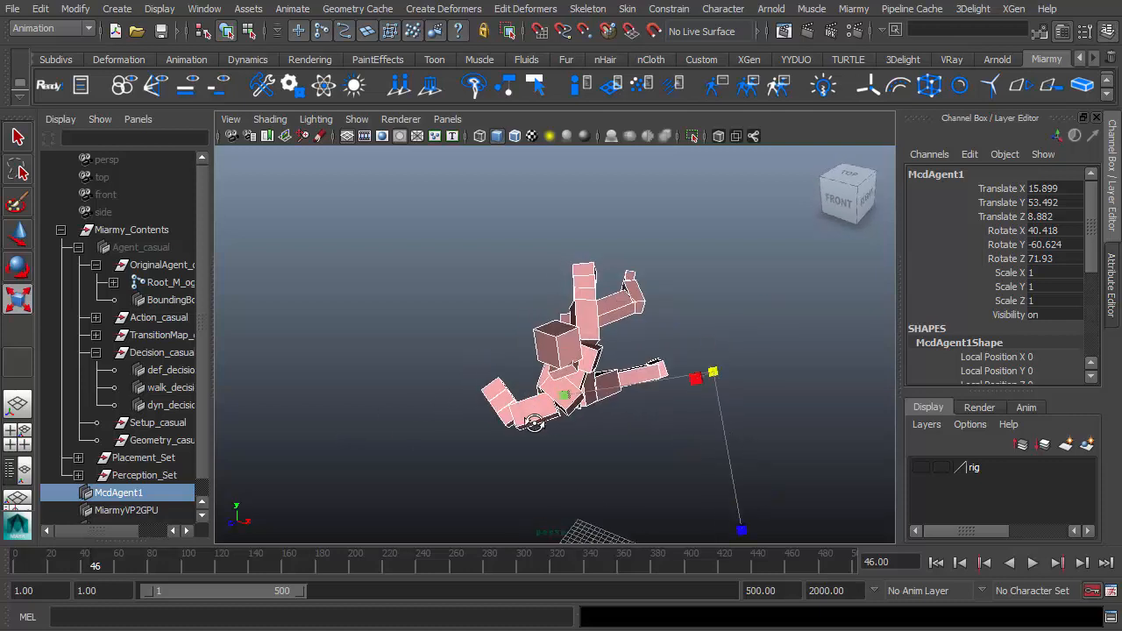
pyautogui.keyDown('alt'); pyautogui.moveTo(536, 421); pyautogui.dragTo(459, 396, button='right'); pyautogui.keyUp('alt')
pyautogui.moveTo(624, 524)
pyautogui.keyDown('alt'); pyautogui.mouseDown()
pyautogui.moveTo(632, 485)
pyautogui.moveTo(633, 526)
pyautogui.mouseUp(); pyautogui.keyUp('alt')
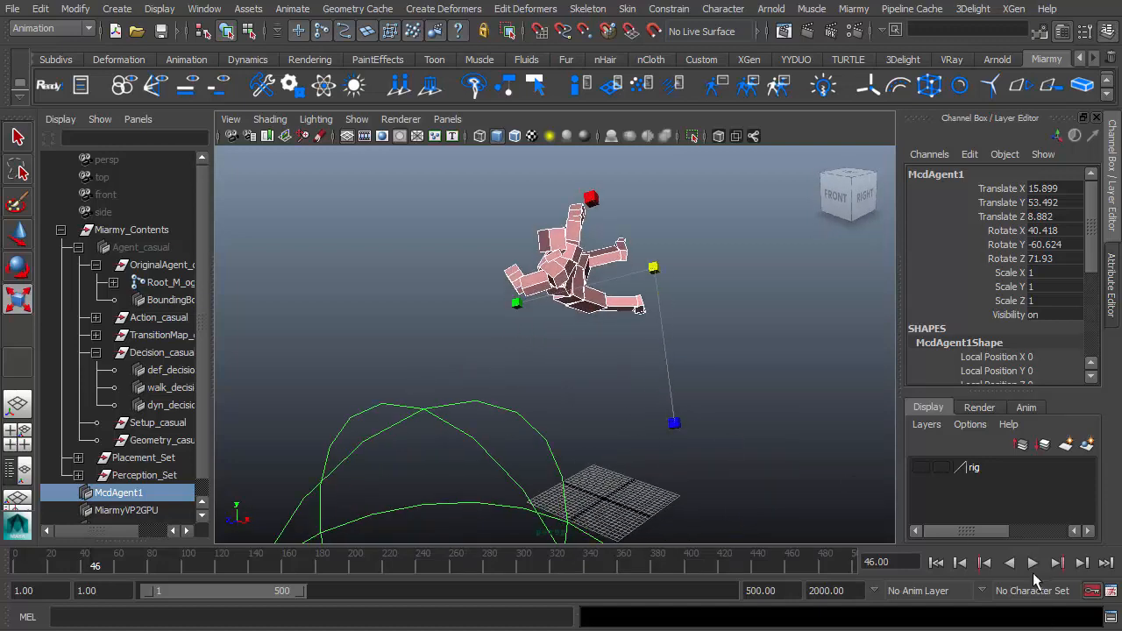
# Resume the playback, stop it, and return to the first frame.
pyautogui.click(1032, 563)
pyautogui.keyDown('alt'); pyautogui.moveTo(777, 459); pyautogui.dragTo(663, 451, button='middle'); pyautogui.keyUp('alt')
pyautogui.click(1036, 567)
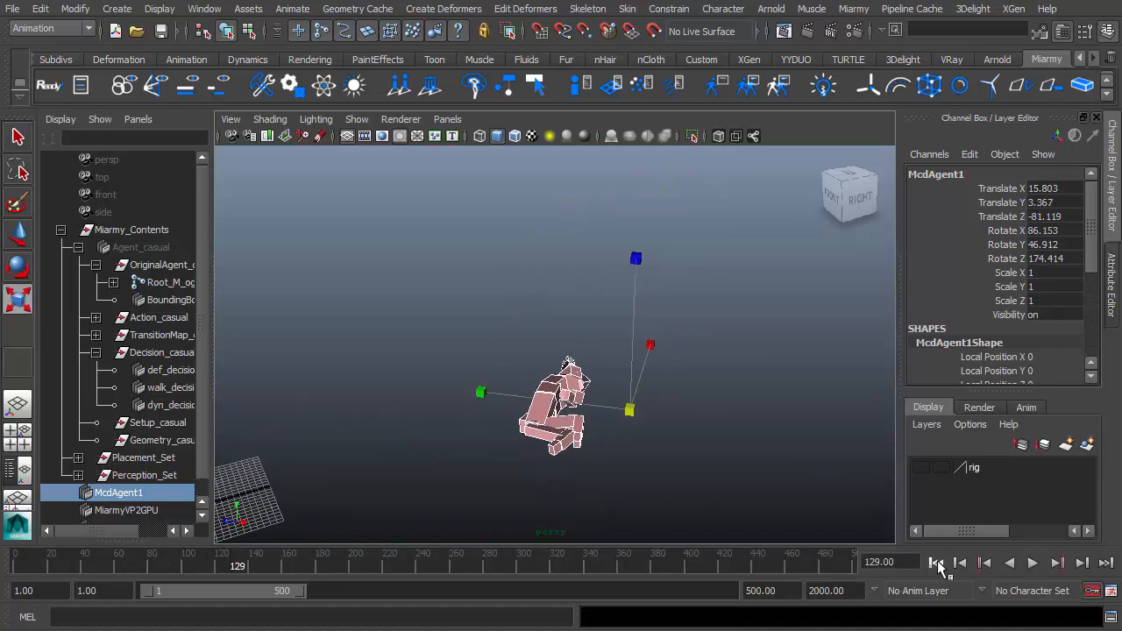
pyautogui.click(940, 568)
# Play the simulation again and follow the agent's fall closely in the viewport.
pyautogui.keyDown('alt'); pyautogui.moveTo(587, 444); pyautogui.dragTo(656, 441); pyautogui.keyUp('alt')
pyautogui.keyDown('alt'); pyautogui.moveTo(657, 441); pyautogui.dragTo(523, 386, button='right'); pyautogui.keyUp('alt')
pyautogui.keyDown('alt'); pyautogui.moveTo(523, 386); pyautogui.dragTo(533, 405); pyautogui.keyUp('alt')
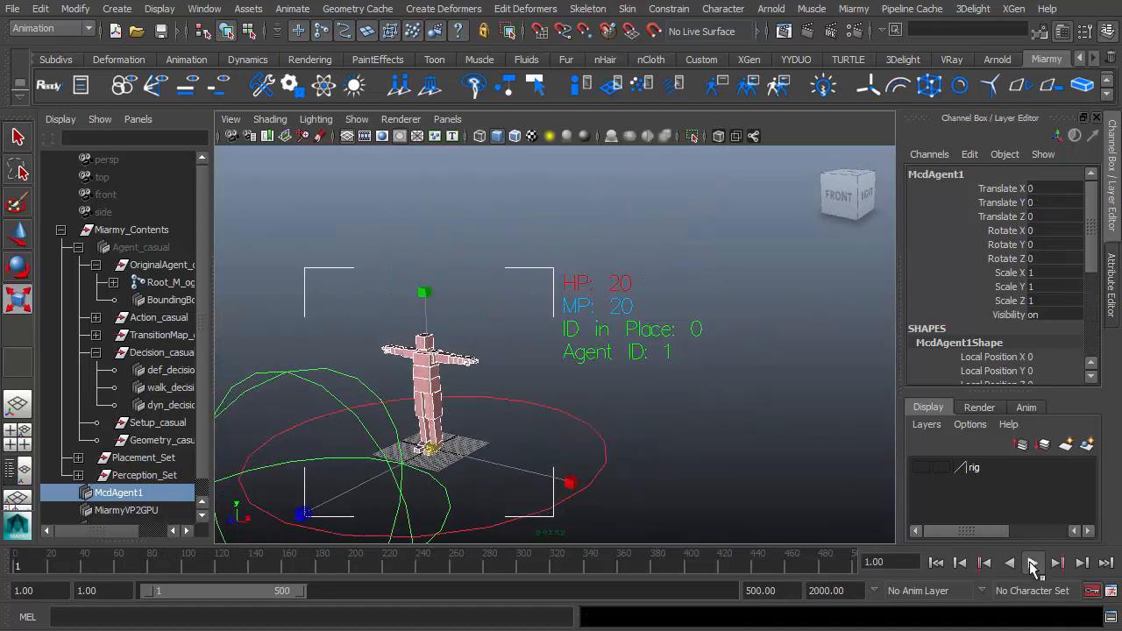
pyautogui.click(1033, 563)
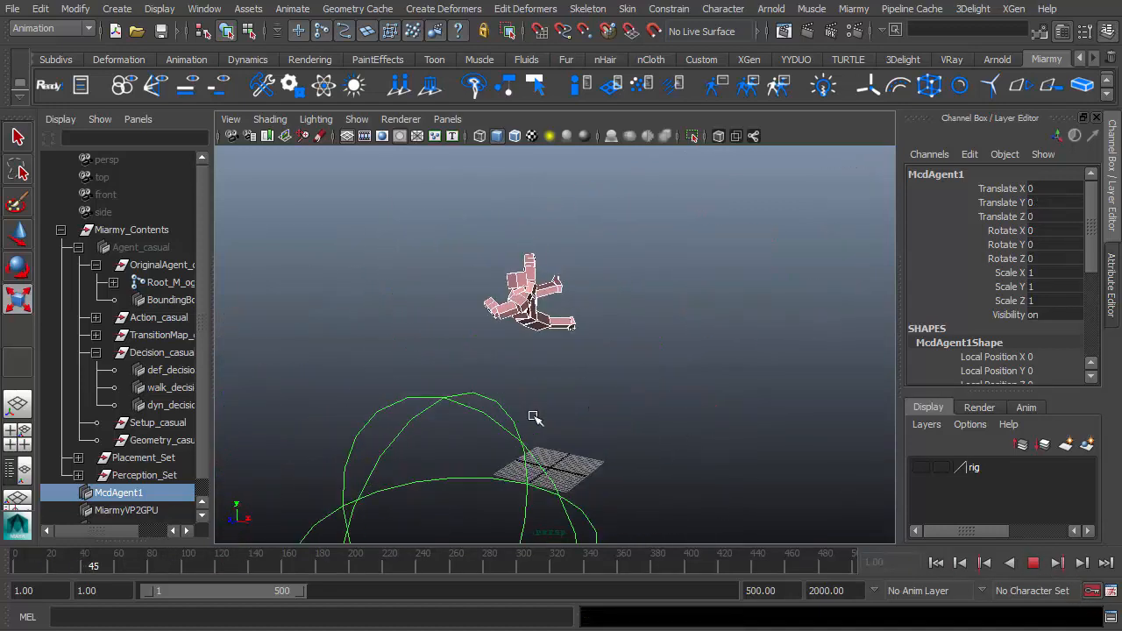
pyautogui.scroll(3, 531, 415)
pyautogui.keyDown('alt'); pyautogui.moveTo(757, 345); pyautogui.dragTo(662, 373, button='middle'); pyautogui.keyUp('alt')
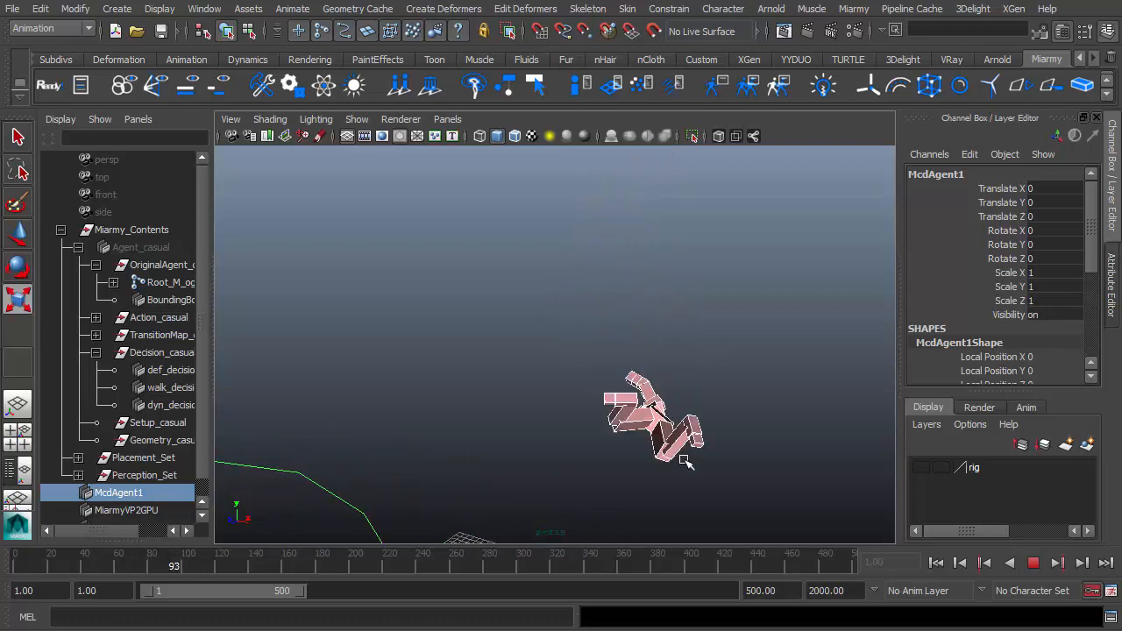
pyautogui.keyDown('alt'); pyautogui.moveTo(608, 489); pyautogui.dragTo(696, 440, button='middle'); pyautogui.keyUp('alt')
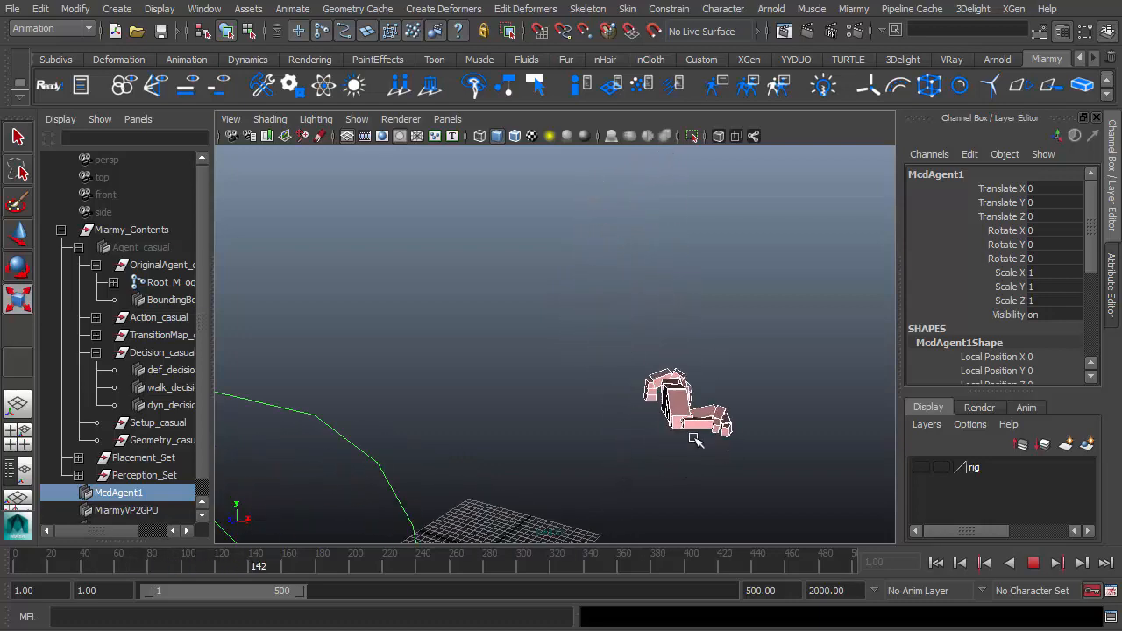
pyautogui.keyDown('alt'); pyautogui.moveTo(656, 415); pyautogui.dragTo(531, 438); pyautogui.keyUp('alt')
pyautogui.scroll(3, 531, 438)
pyautogui.keyDown('alt'); pyautogui.moveTo(776, 461); pyautogui.dragTo(583, 456, button='middle'); pyautogui.keyUp('alt')
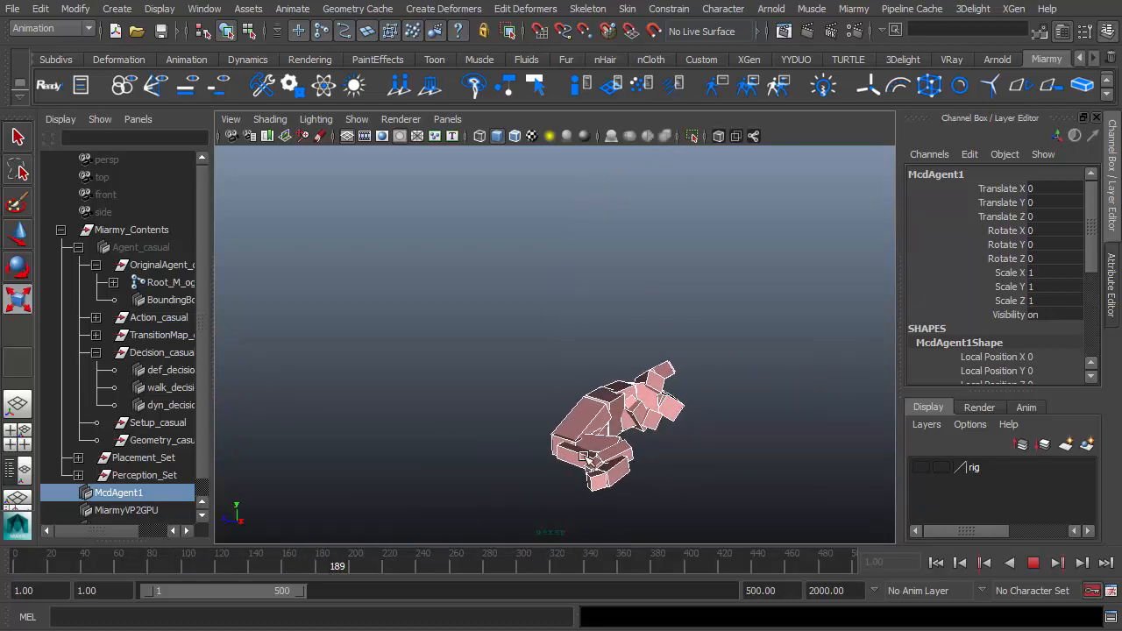